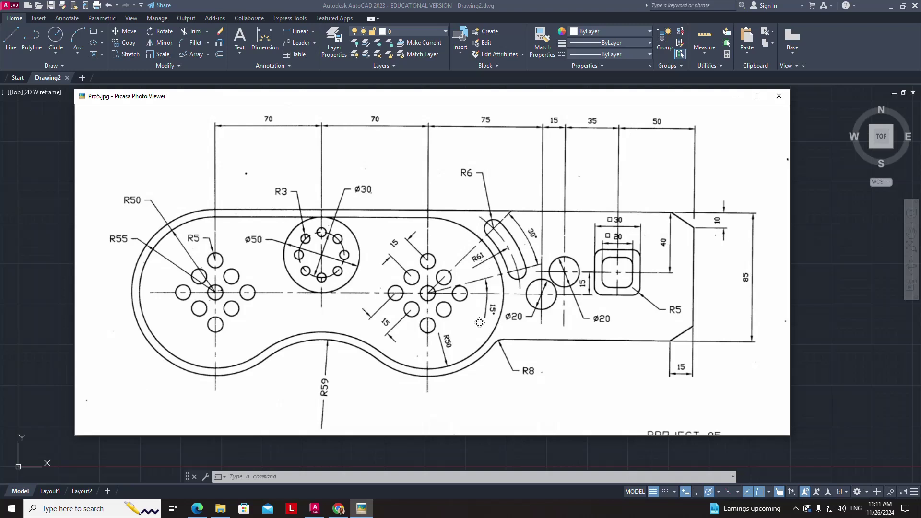
# Step: Open the AutoCAD 2D and House Plan course on the course website in Chrome
pyautogui.click(339, 509)
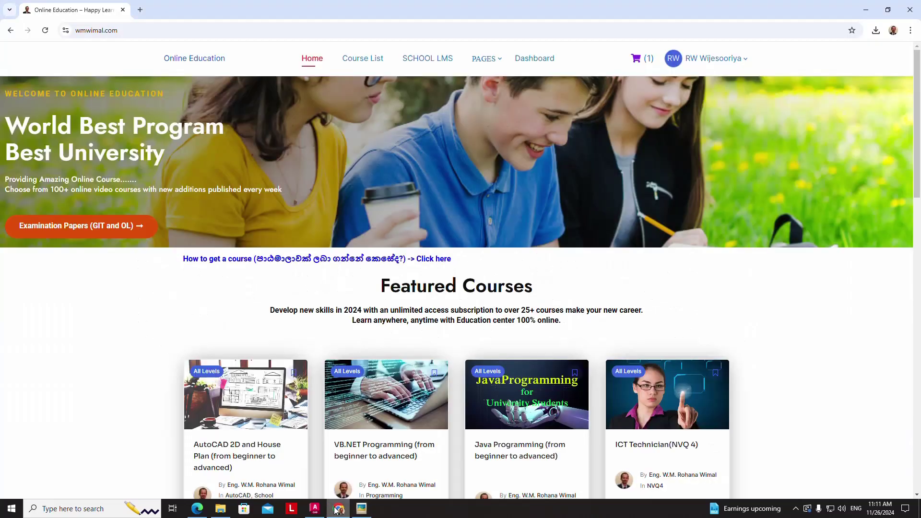
pyautogui.scroll(-1, 387, 274)
pyautogui.scroll(1, 387, 275)
pyautogui.scroll(-5, 405, 212)
pyautogui.scroll(-12, 412, 207)
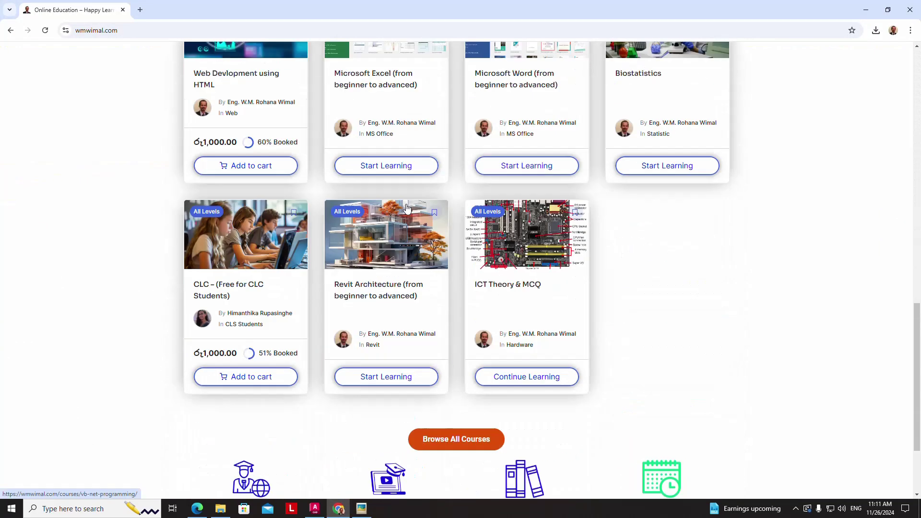
pyautogui.scroll(6, 312, 235)
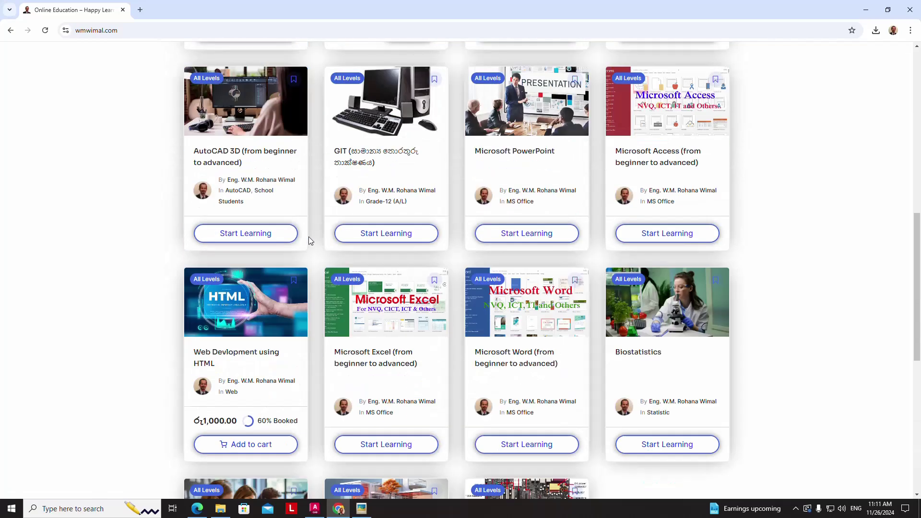
pyautogui.scroll(6, 309, 237)
pyautogui.click(307, 236)
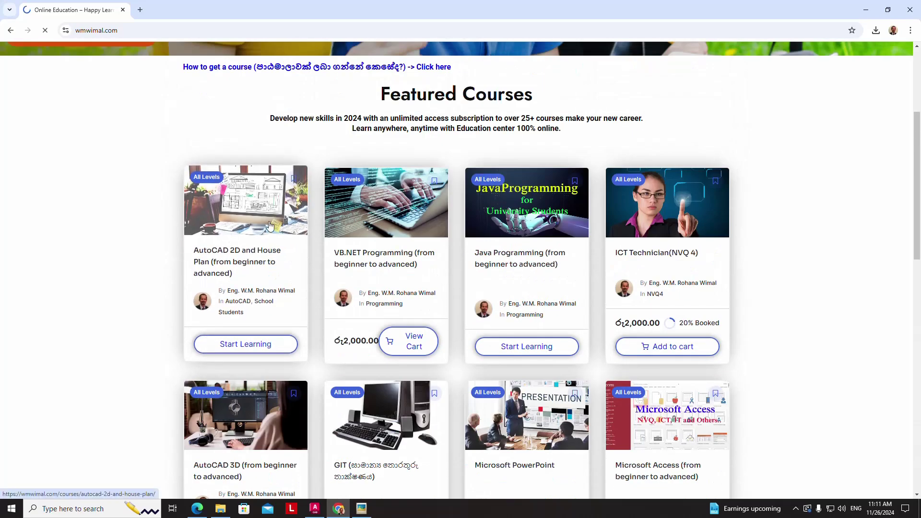
pyautogui.scroll(-6, 351, 238)
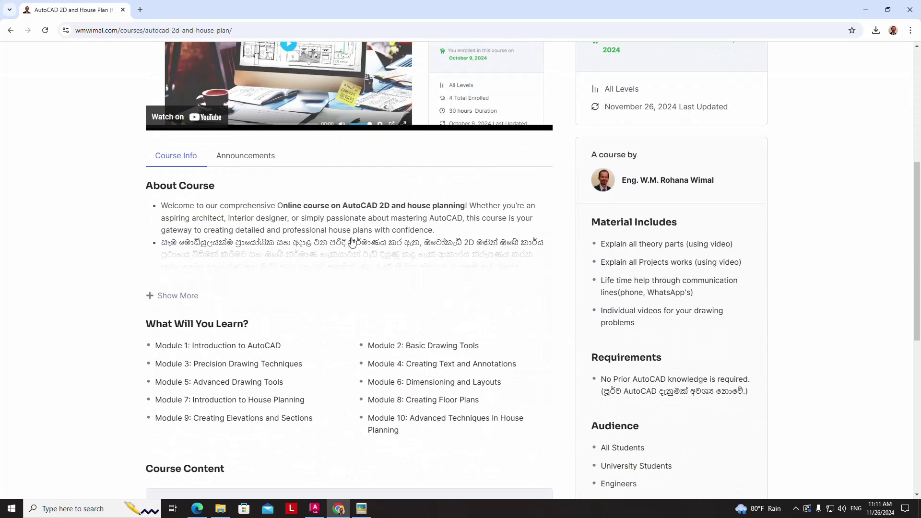
pyautogui.scroll(-2, 351, 239)
pyautogui.scroll(-3, 352, 239)
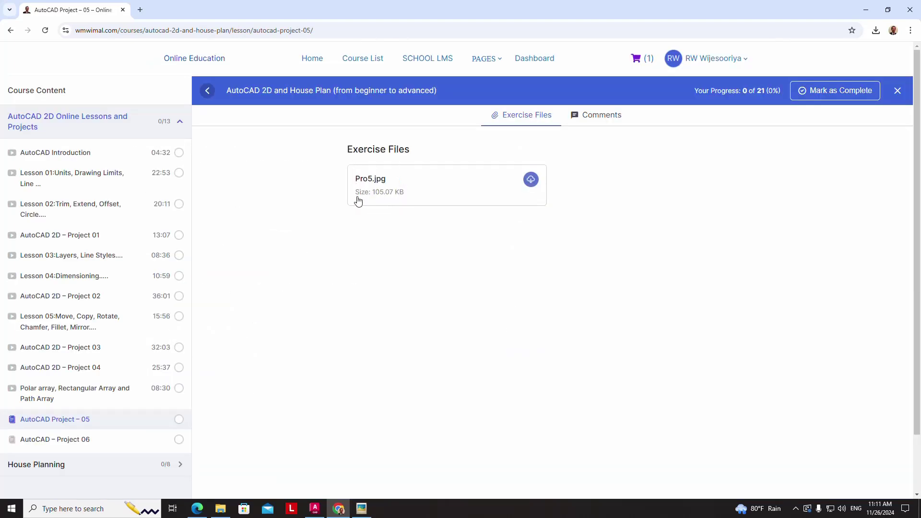
# Step: Open the AutoCAD 2D – Project 02 lesson, then return to the empty AutoCAD drawing
pyautogui.click(99, 296)
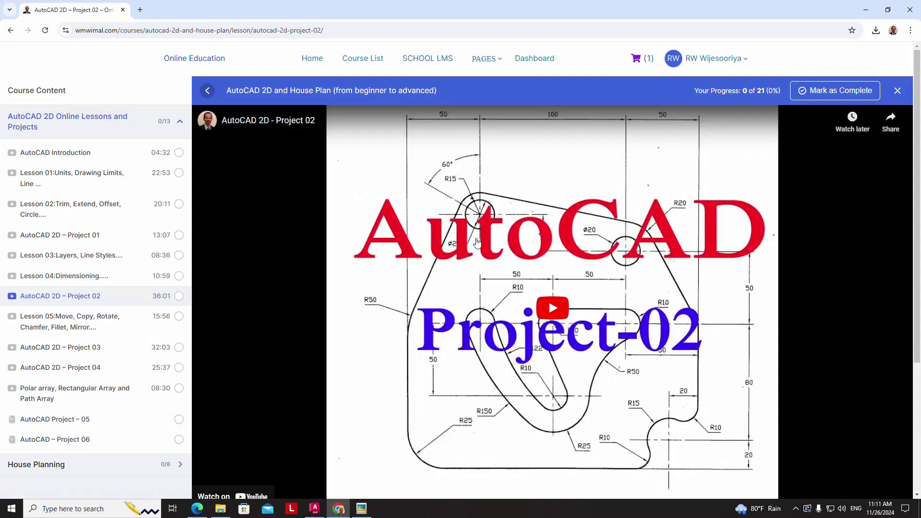
pyautogui.scroll(-4, 463, 260)
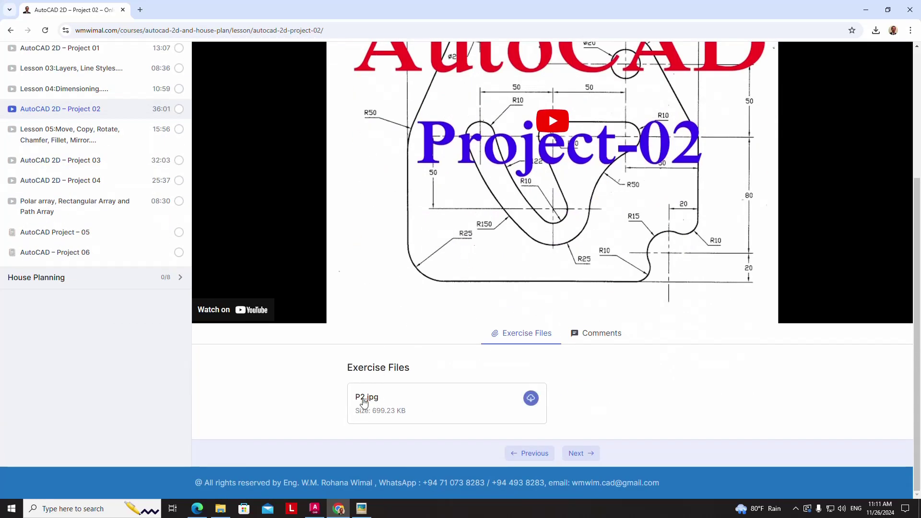
pyautogui.scroll(4, 379, 398)
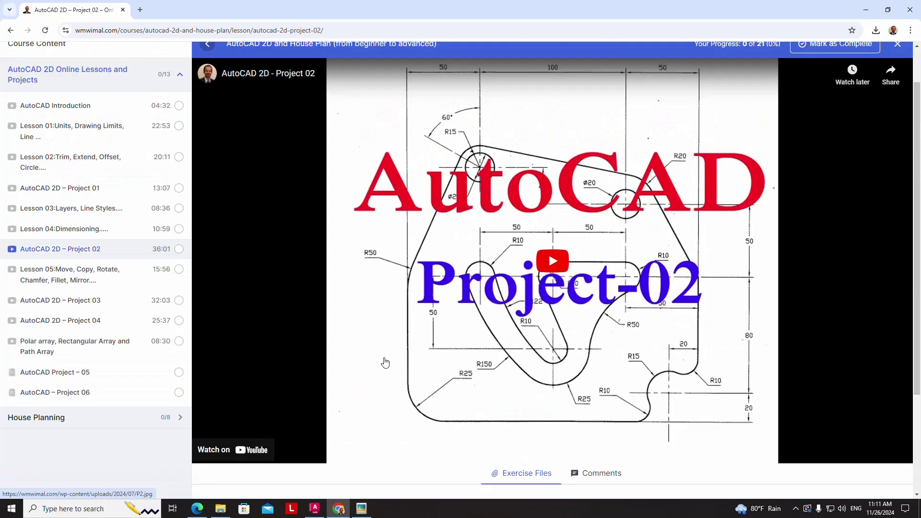
pyautogui.click(315, 508)
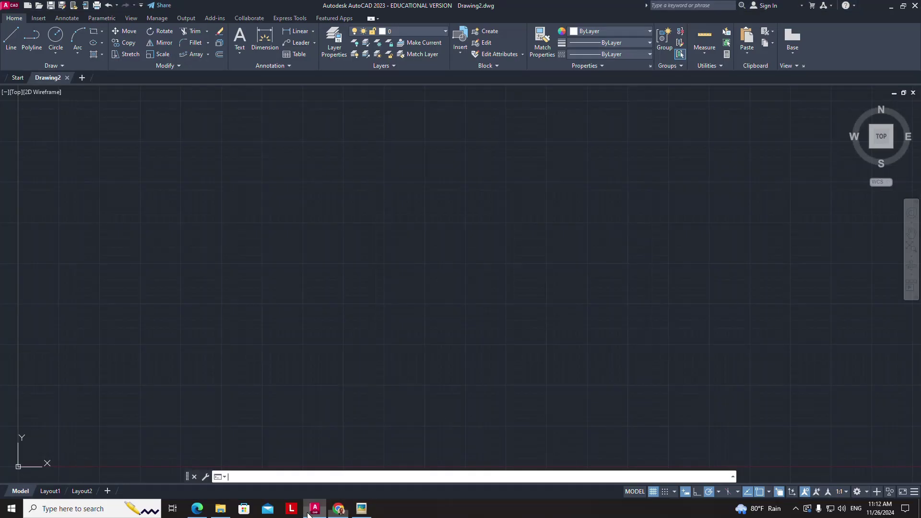
pyautogui.click(361, 508)
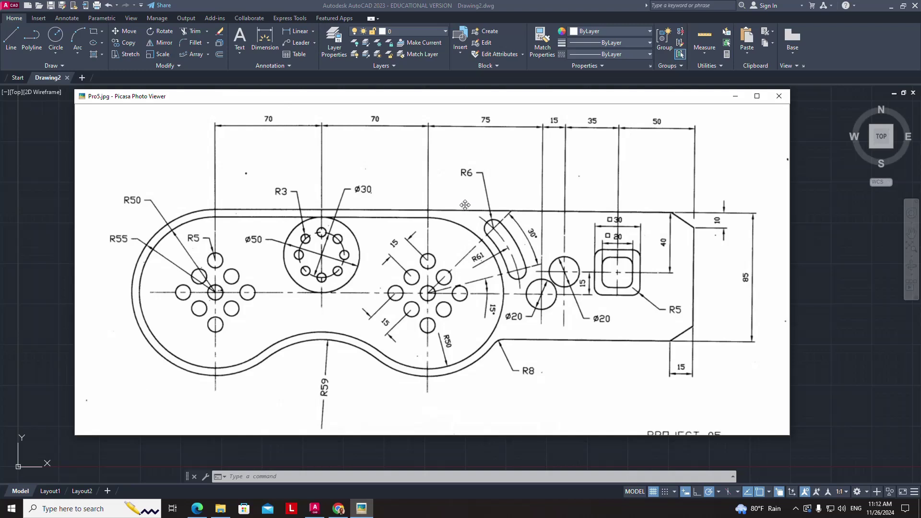
pyautogui.click(315, 515)
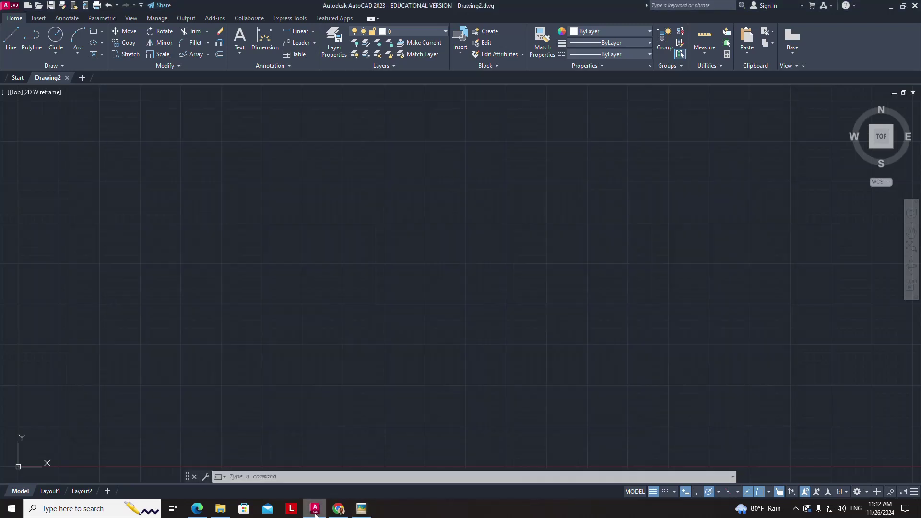
pyautogui.click(361, 508)
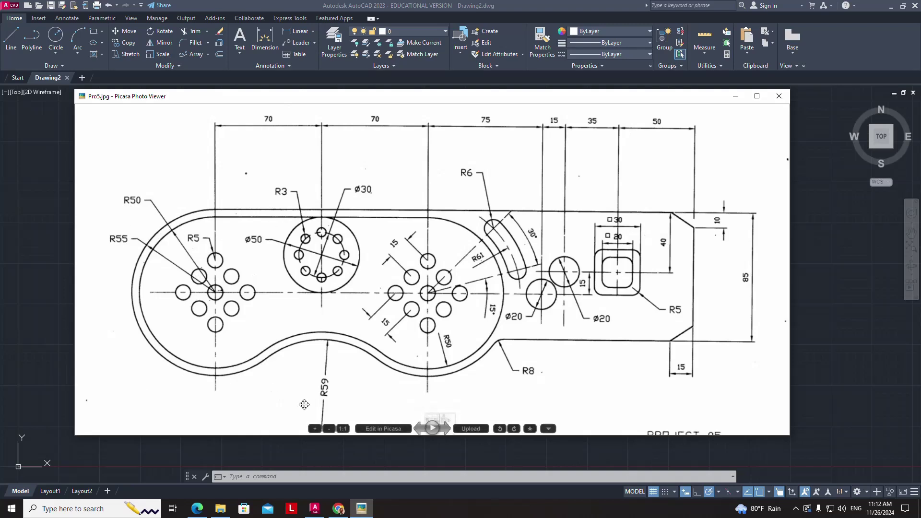
pyautogui.click(315, 508)
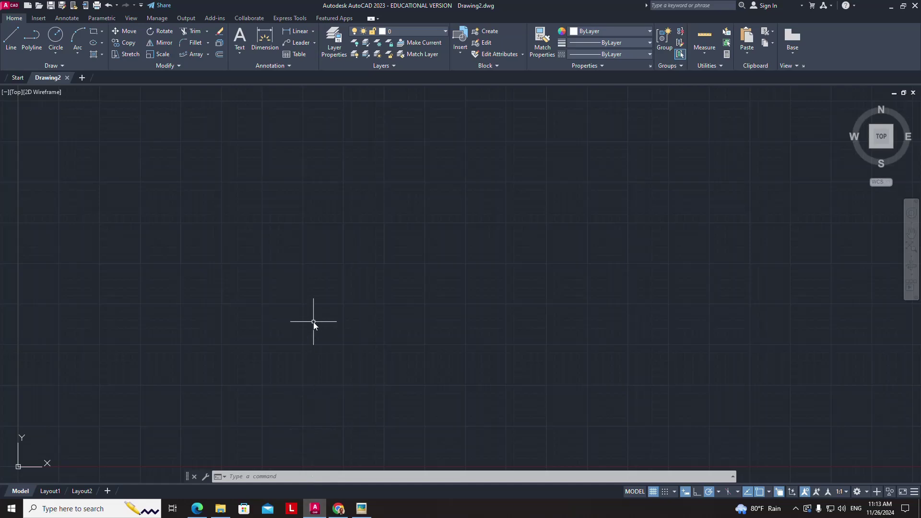
# Step: Set the drawing units' insertion scale to Millimeters
pyautogui.write('u')
pyautogui.write('s')
pyautogui.press('Return')
pyautogui.click(276, 187)
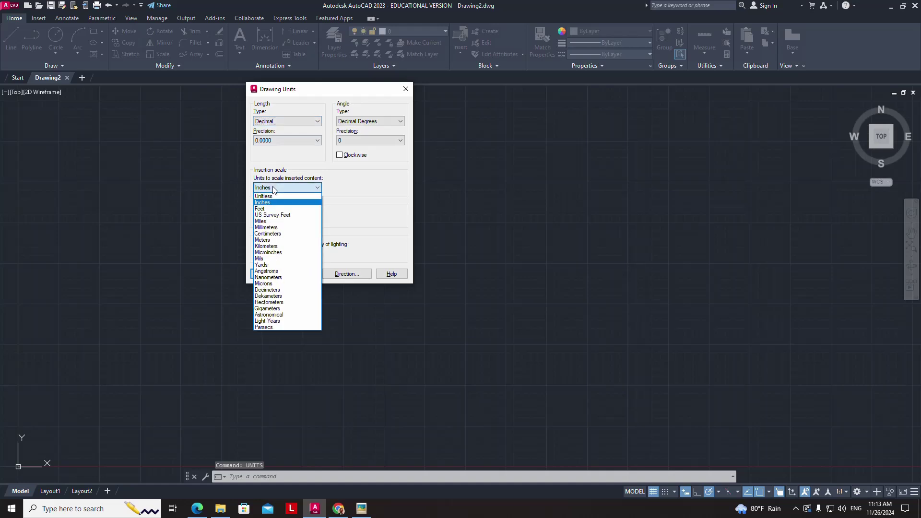
pyautogui.click(267, 228)
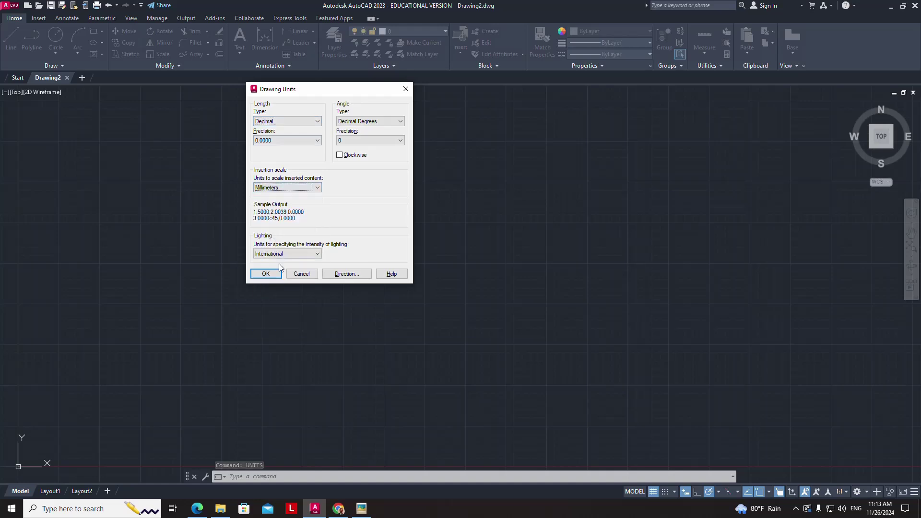
pyautogui.click(267, 274)
pyautogui.write('limit')
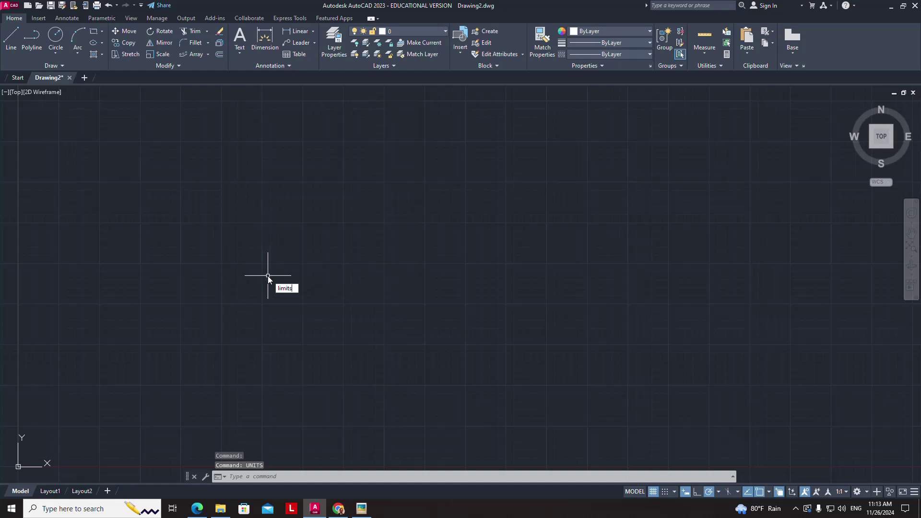
# Step: Set the drawing limits from 0,0 to 250,250
pyautogui.write('s')
pyautogui.press('Return')
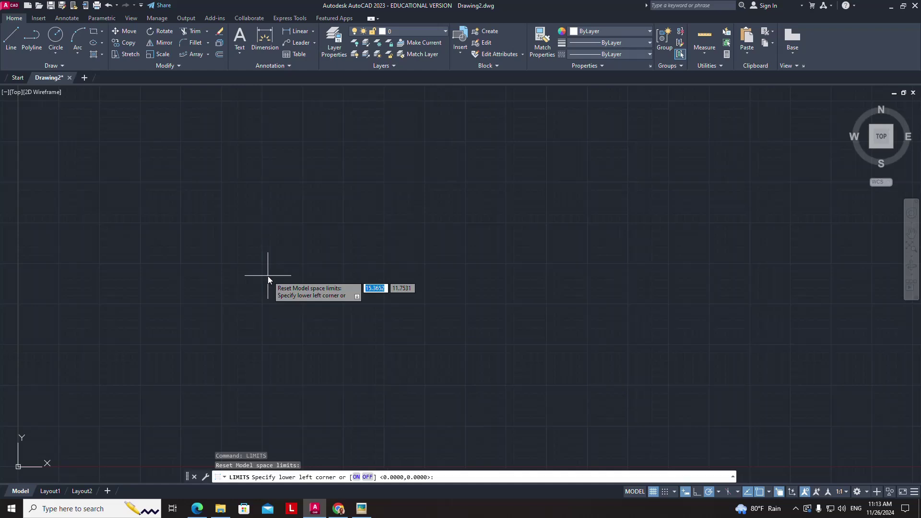
pyautogui.write('0,0')
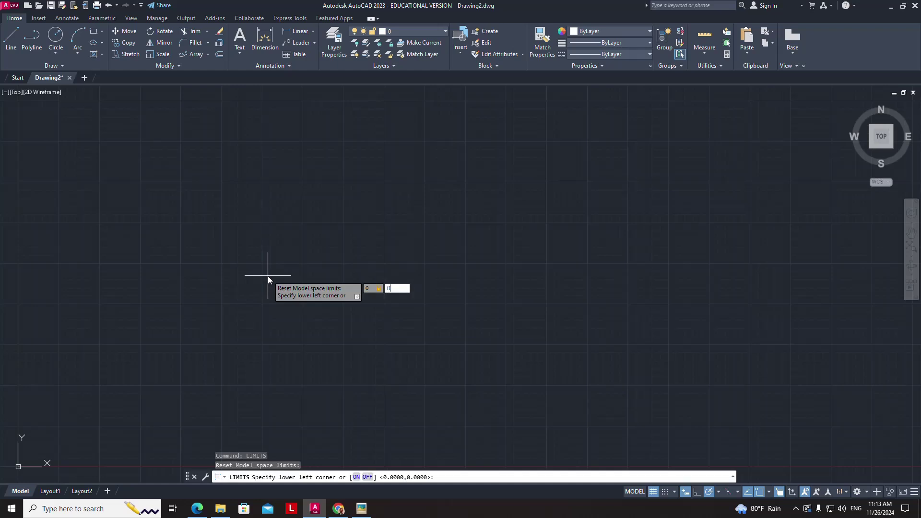
pyautogui.press('Return')
pyautogui.write('250')
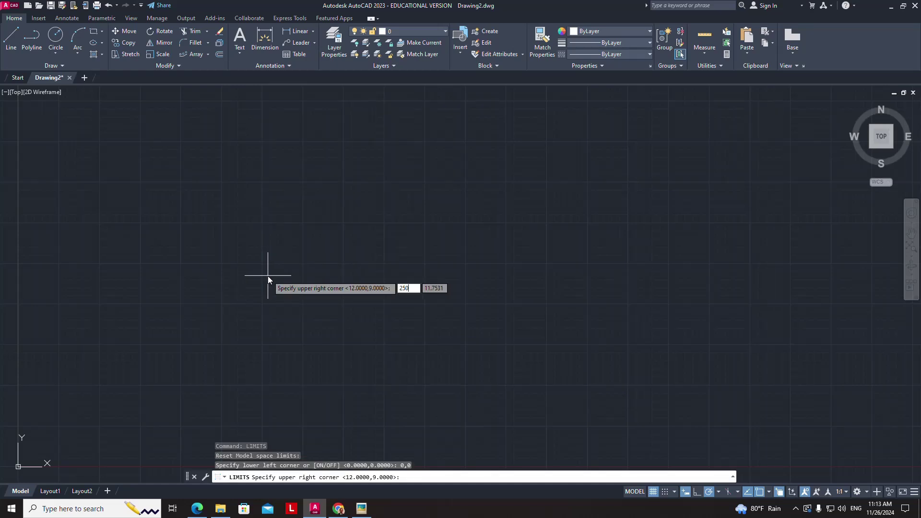
pyautogui.write(',25')
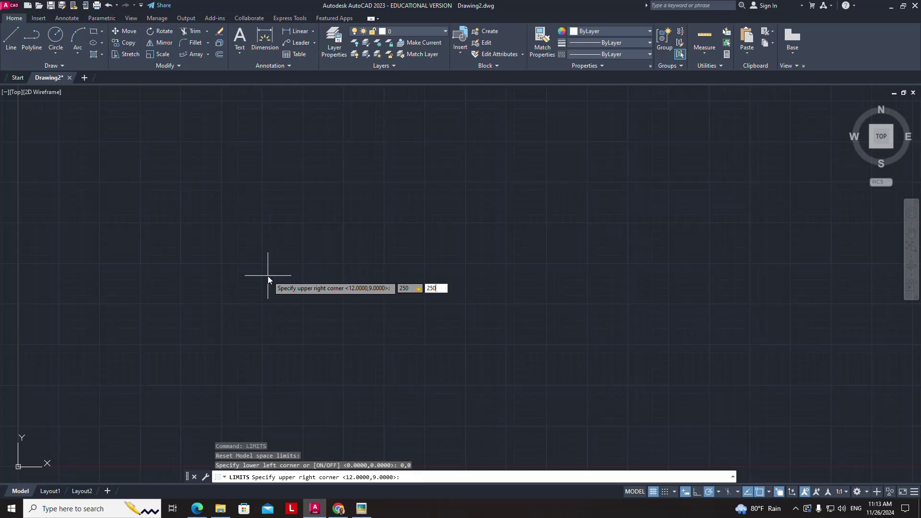
pyautogui.press('Return')
# Step: Zoom All to show the full drawing limits
pyautogui.write('z')
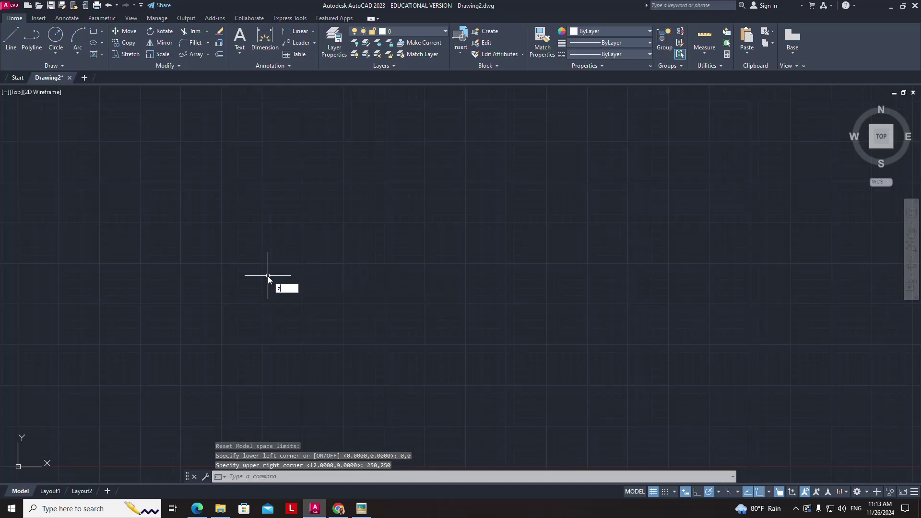
pyautogui.press('Return')
pyautogui.write('a')
pyautogui.press('Return')
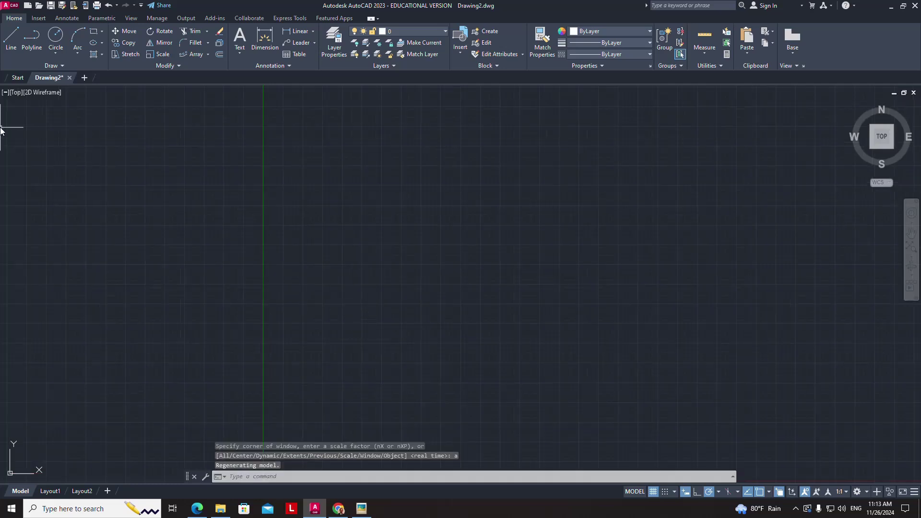
# Step: Draw crossing vertical and horizontal centre lines with Ortho on
pyautogui.click(11, 36)
pyautogui.click(415, 137)
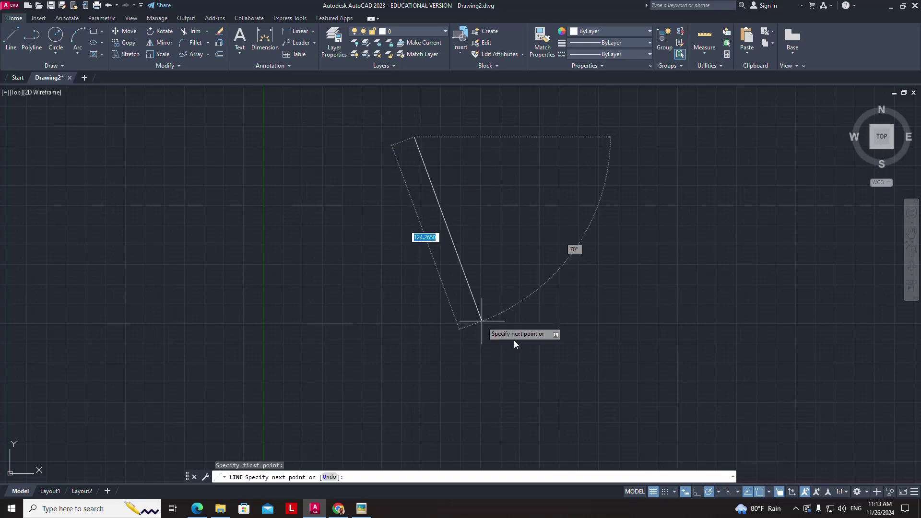
pyautogui.click(697, 492)
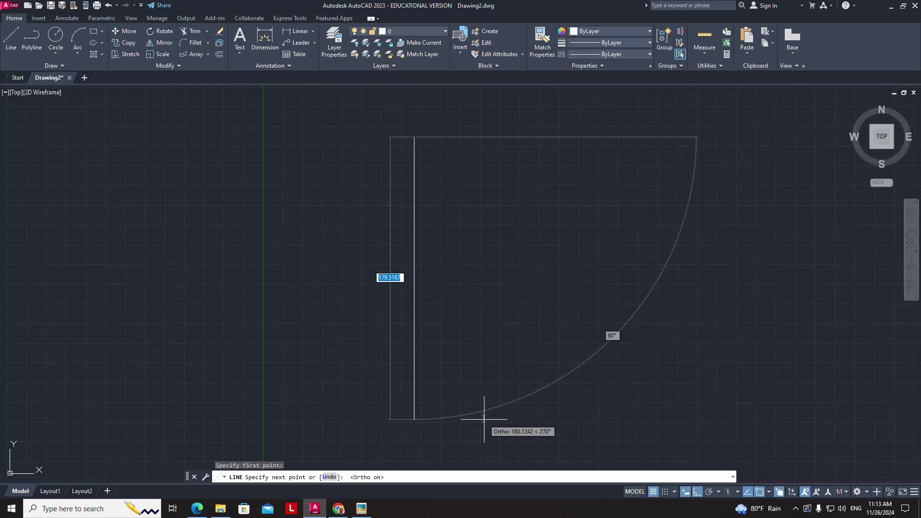
pyautogui.click(485, 414)
pyautogui.click(16, 48)
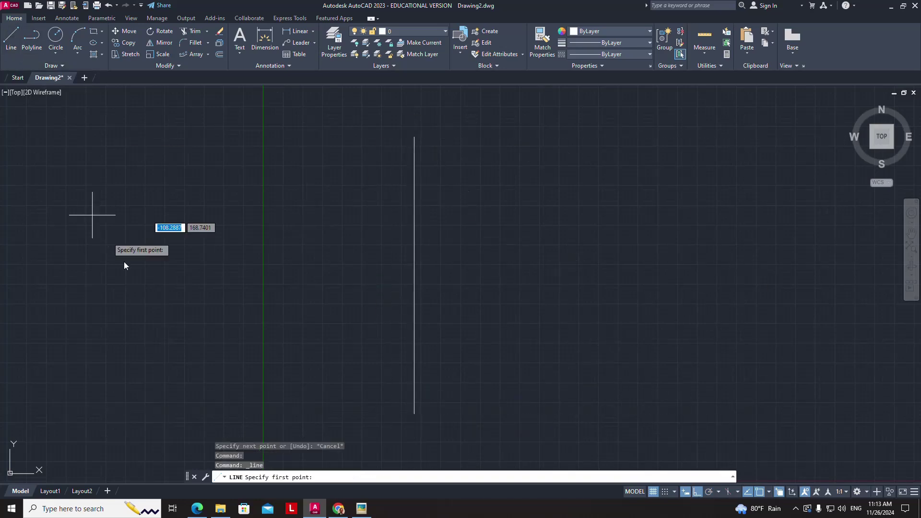
pyautogui.click(195, 259)
pyautogui.click(826, 289)
pyautogui.rightClick(826, 289)
pyautogui.click(842, 297)
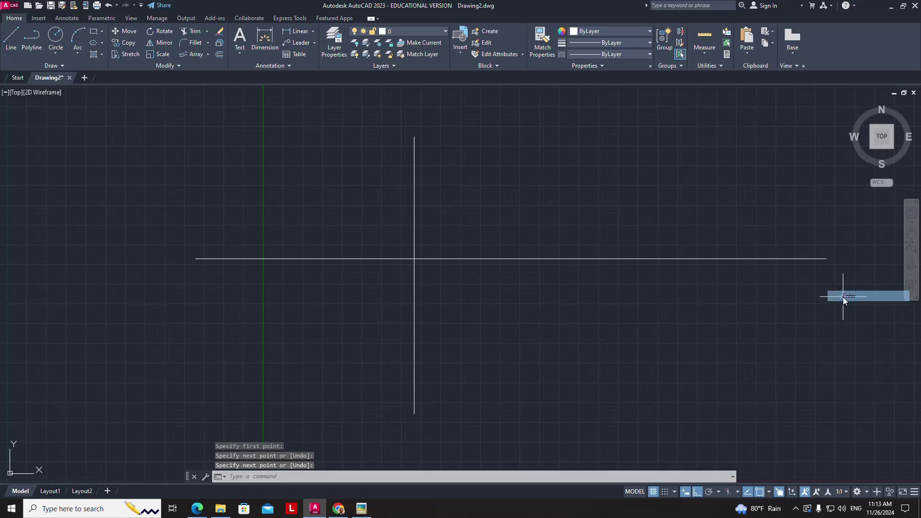
# Step: Draw concentric circles of radius 55 and 50 centred on the centre-line intersection
pyautogui.click(55, 54)
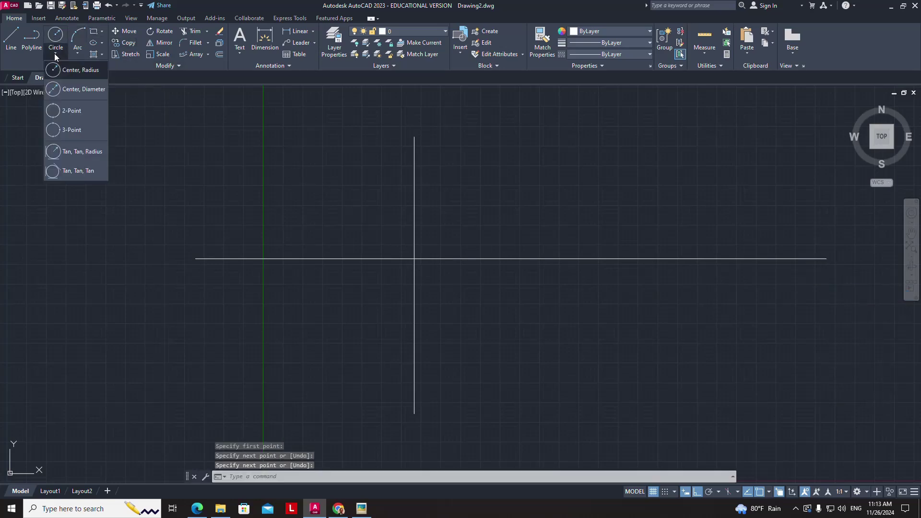
pyautogui.click(76, 88)
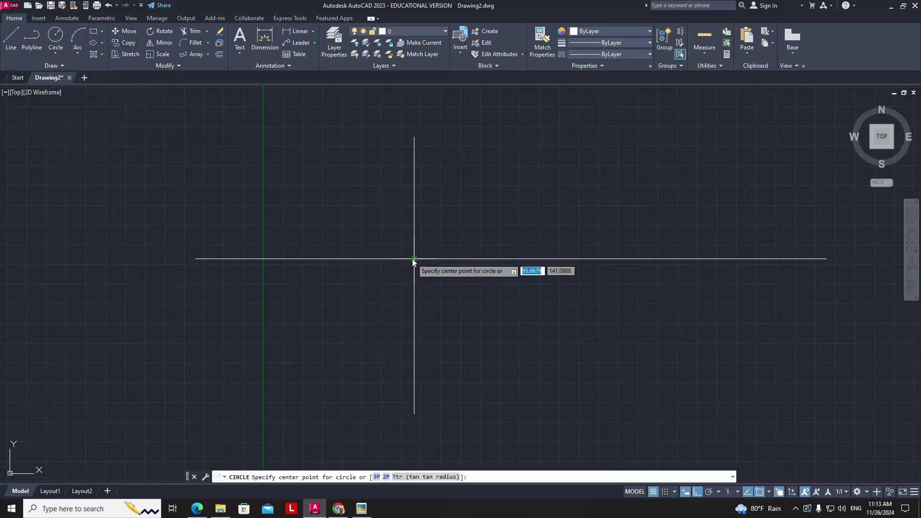
pyautogui.click(413, 259)
pyautogui.write('55')
pyautogui.press('Return')
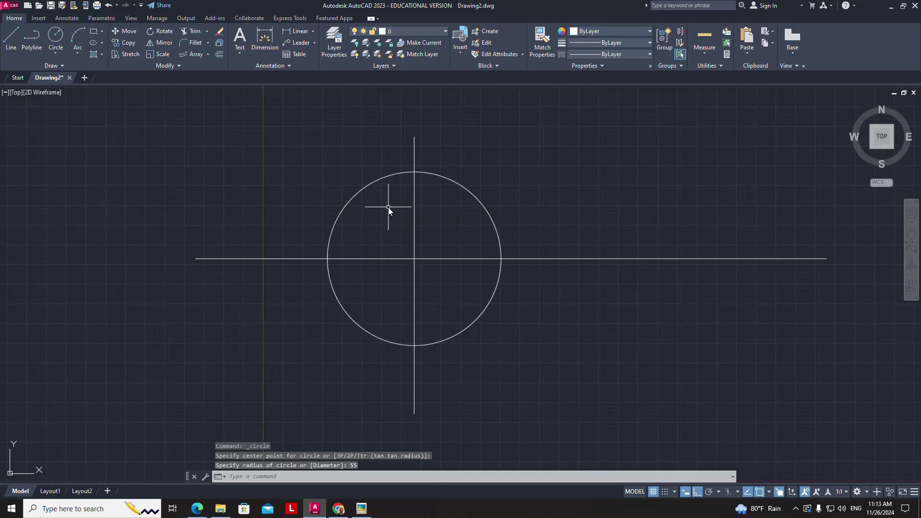
pyautogui.click(53, 35)
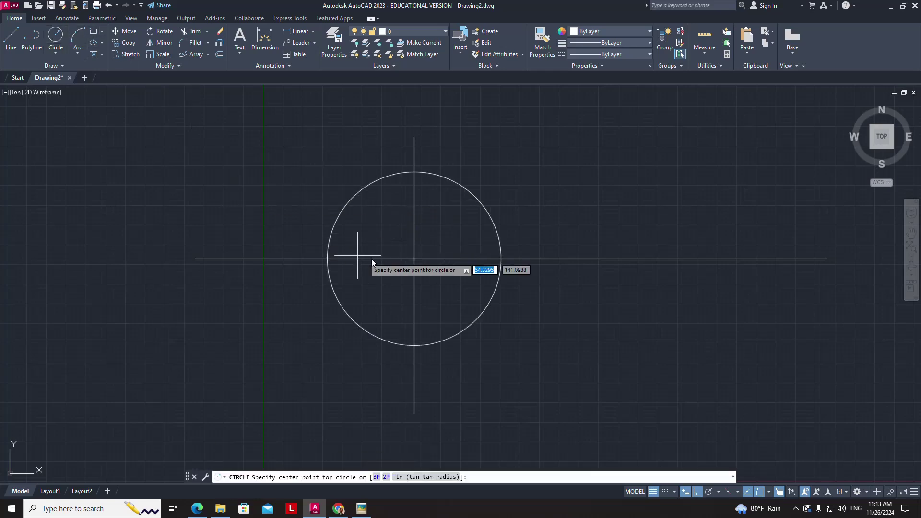
pyautogui.click(413, 259)
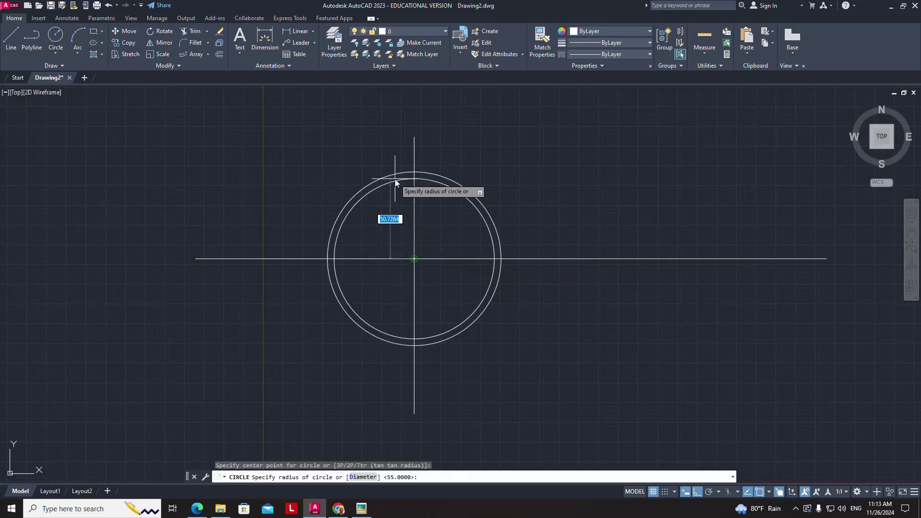
pyautogui.write('50')
pyautogui.press('Return')
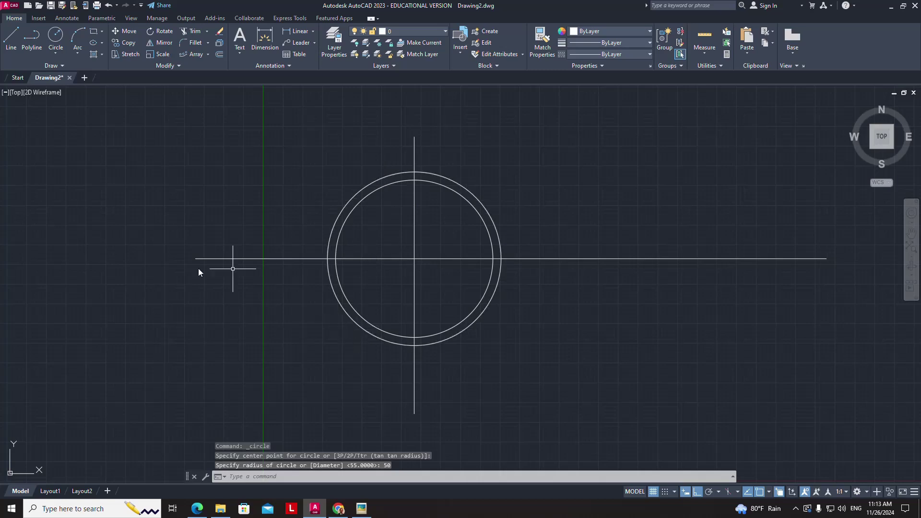
pyautogui.scroll(-2, 199, 272)
pyautogui.scroll(2, 333, 250)
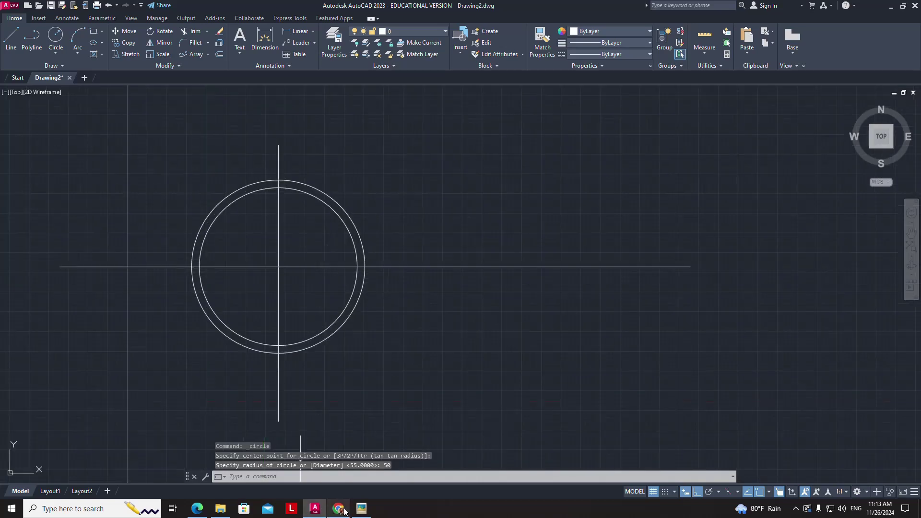
# Step: Check the reference, then offset the vertical centre line 70 right twice
pyautogui.click(362, 508)
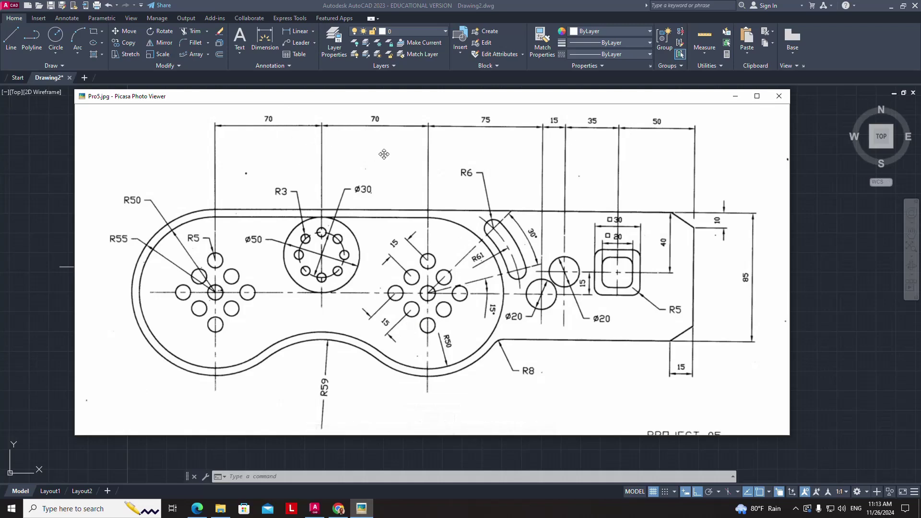
pyautogui.moveTo(432, 417)
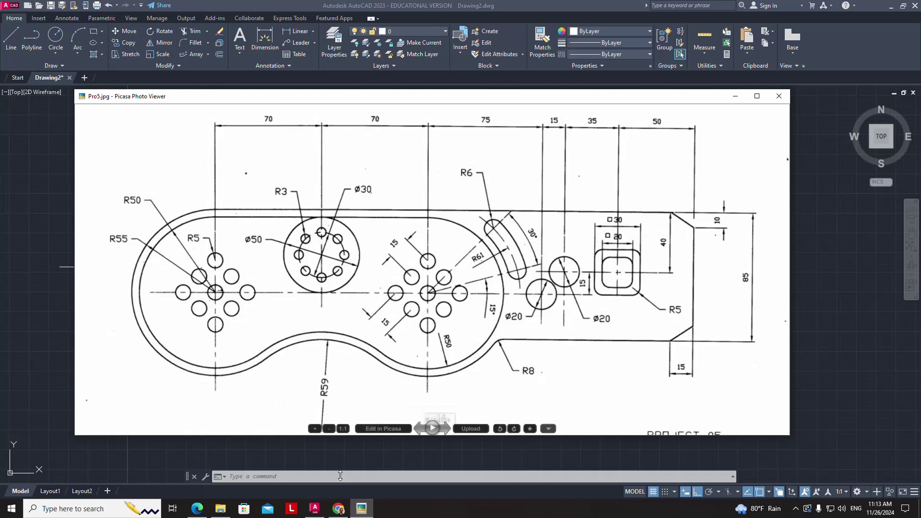
pyautogui.click(313, 511)
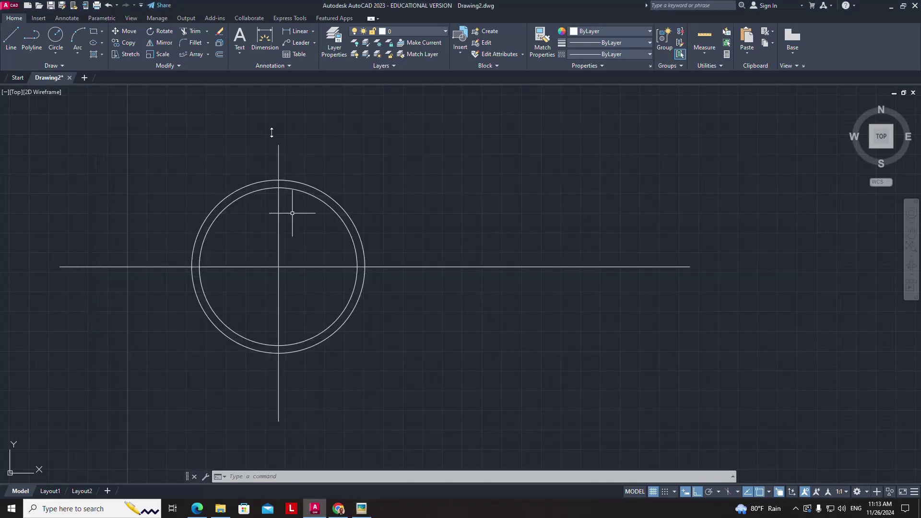
pyautogui.click(220, 54)
pyautogui.write('7')
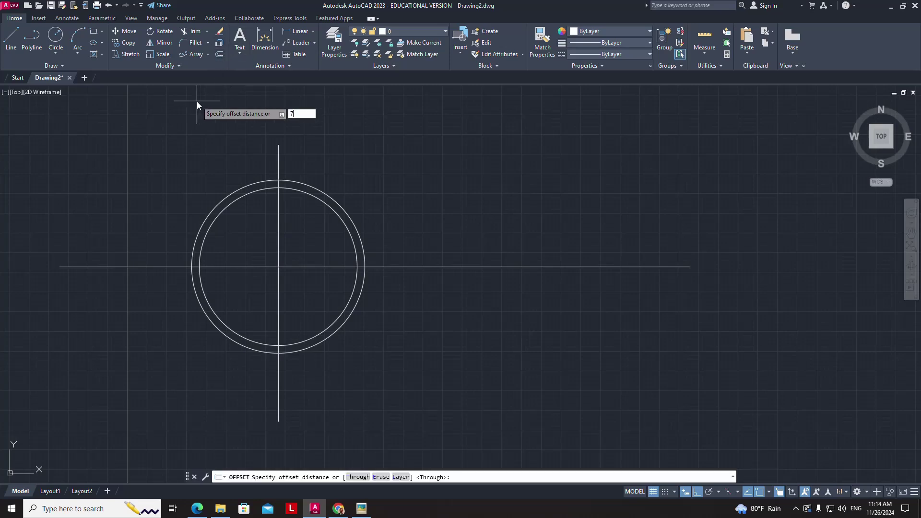
pyautogui.write('0')
pyautogui.press('Return')
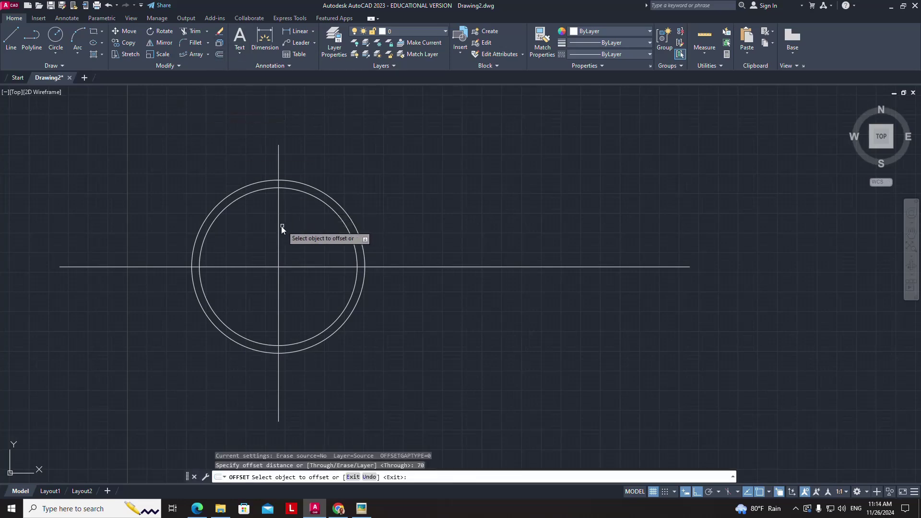
pyautogui.click(279, 226)
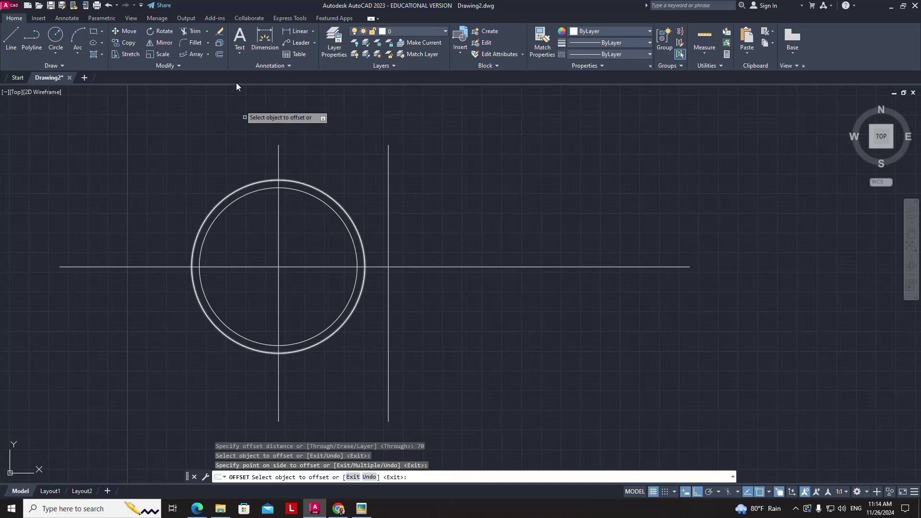
pyautogui.click(222, 54)
pyautogui.write('70')
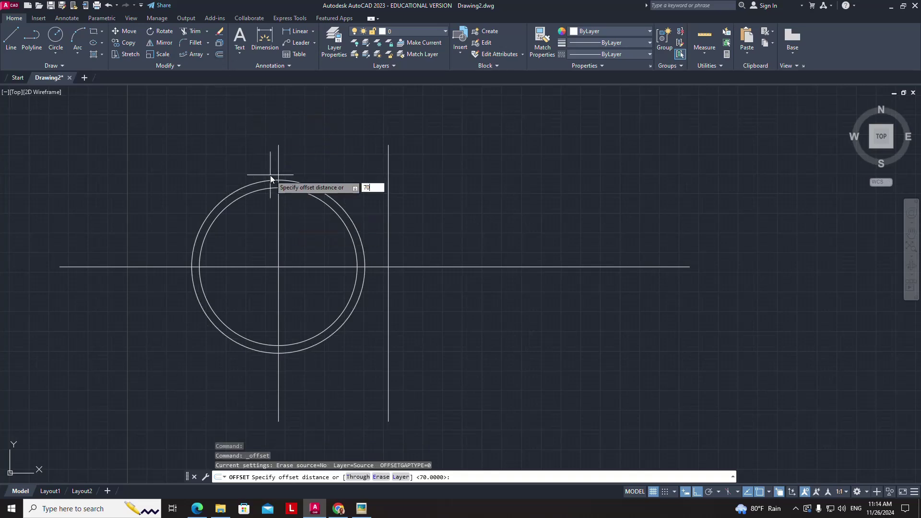
pyautogui.press('Return')
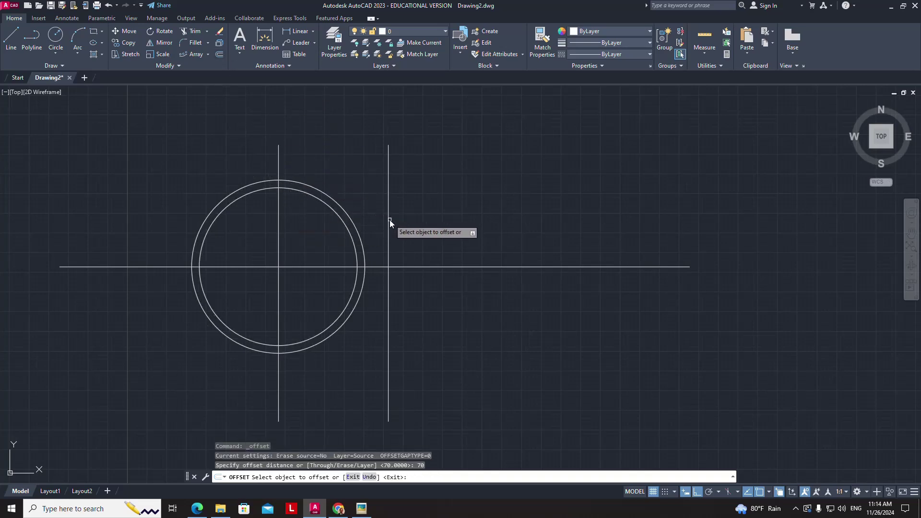
pyautogui.click(387, 220)
pyautogui.click(416, 218)
pyautogui.rightClick(418, 218)
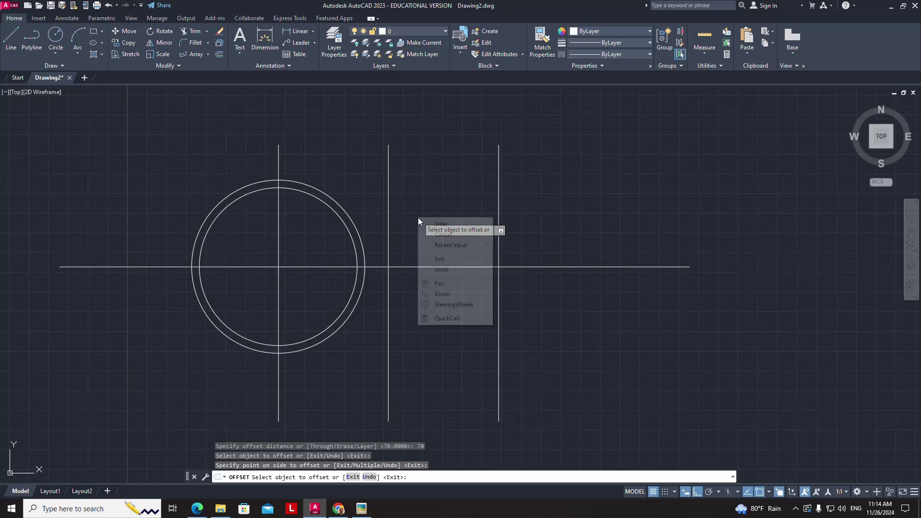
pyautogui.click(432, 224)
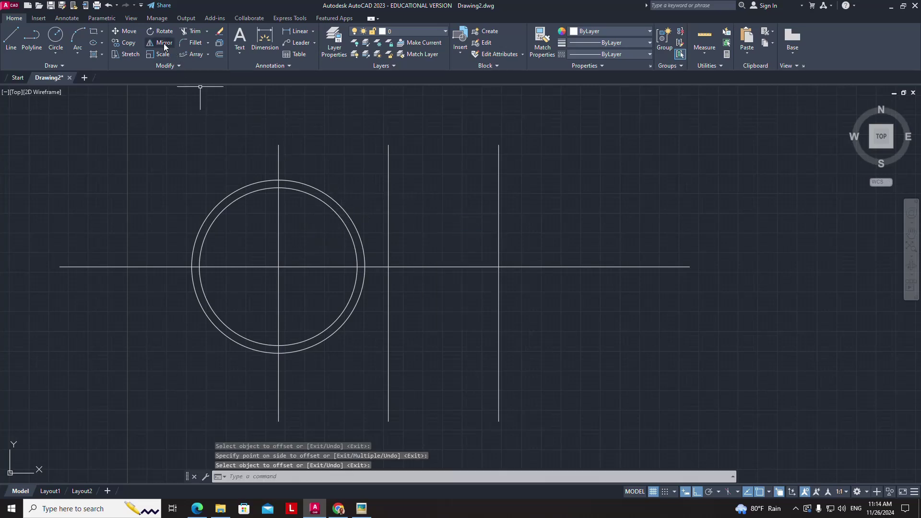
# Step: Copy both circles from the left centre onto the intersection 140 to the right
pyautogui.click(127, 47)
pyautogui.click(336, 181)
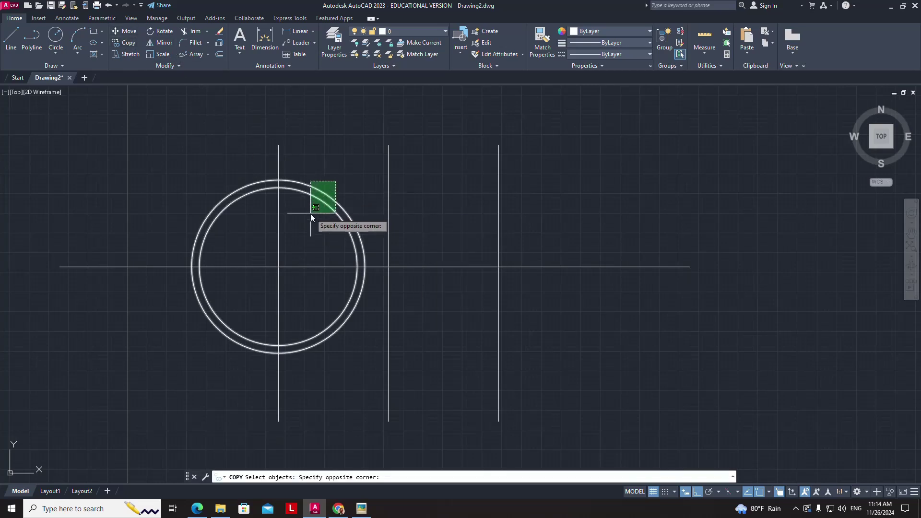
pyautogui.click(309, 214)
pyautogui.press('Return')
pyautogui.click(278, 267)
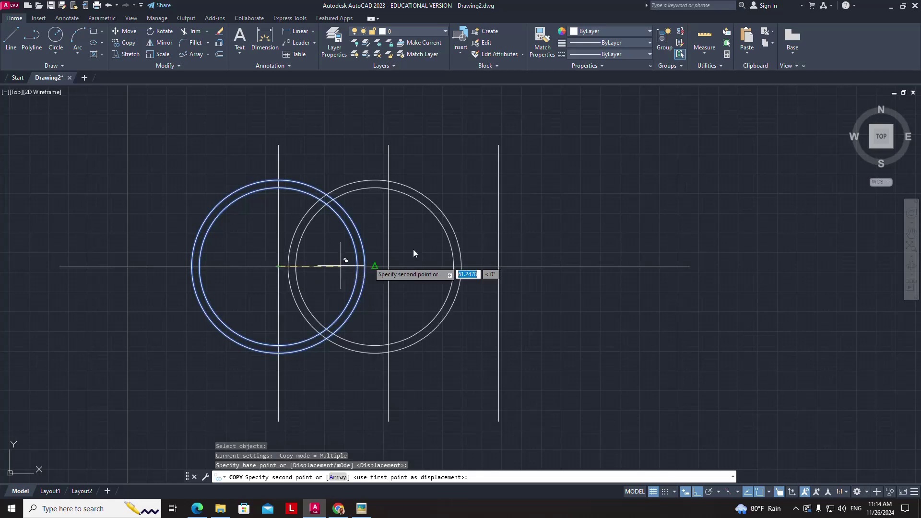
pyautogui.click(499, 269)
pyautogui.rightClick(460, 226)
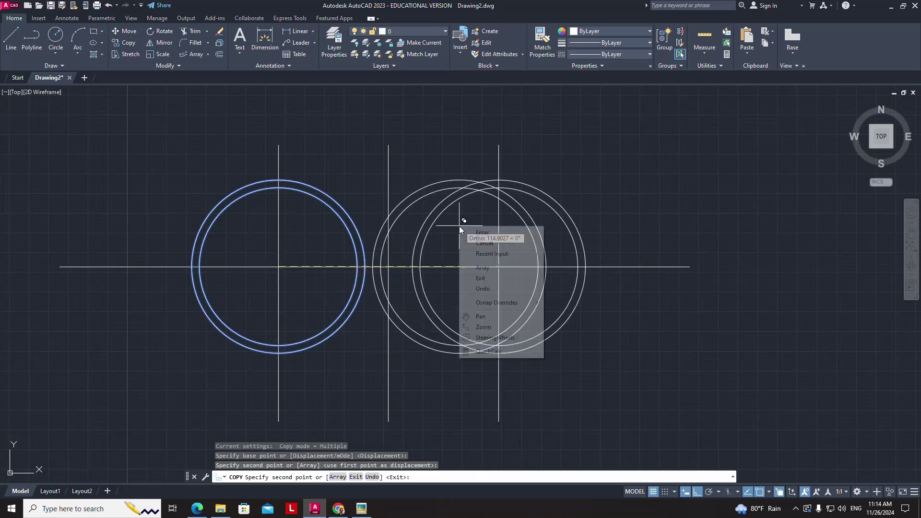
pyautogui.click(468, 231)
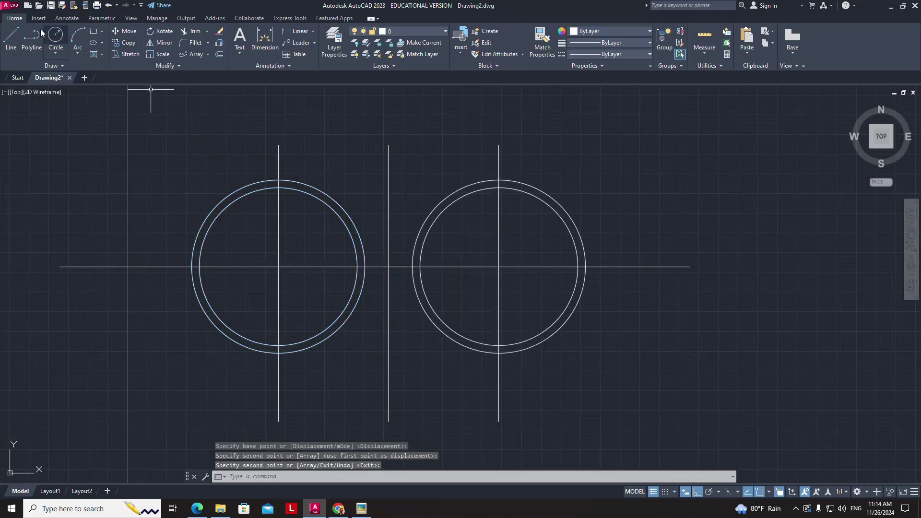
pyautogui.click(11, 40)
pyautogui.click(279, 181)
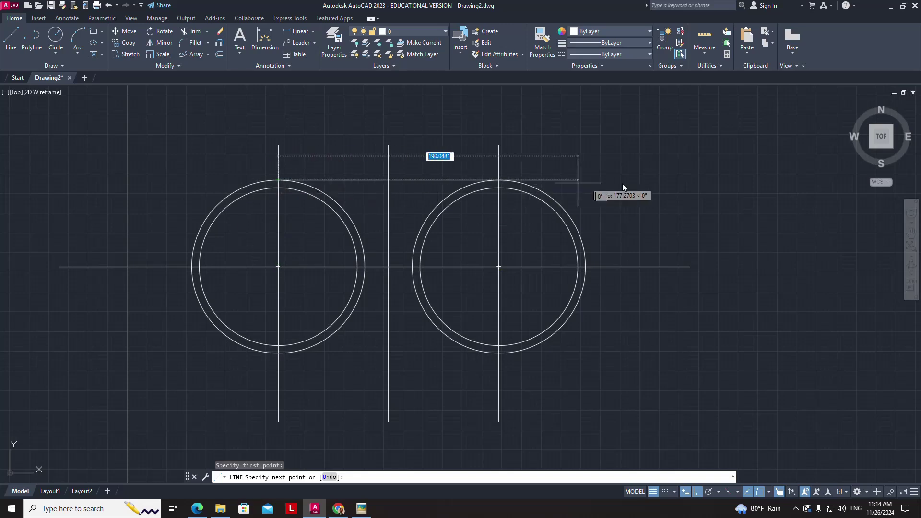
# Step: Finish a long horizontal line running right from the left circle's top
pyautogui.click(770, 192)
pyautogui.rightClick(770, 192)
pyautogui.click(779, 200)
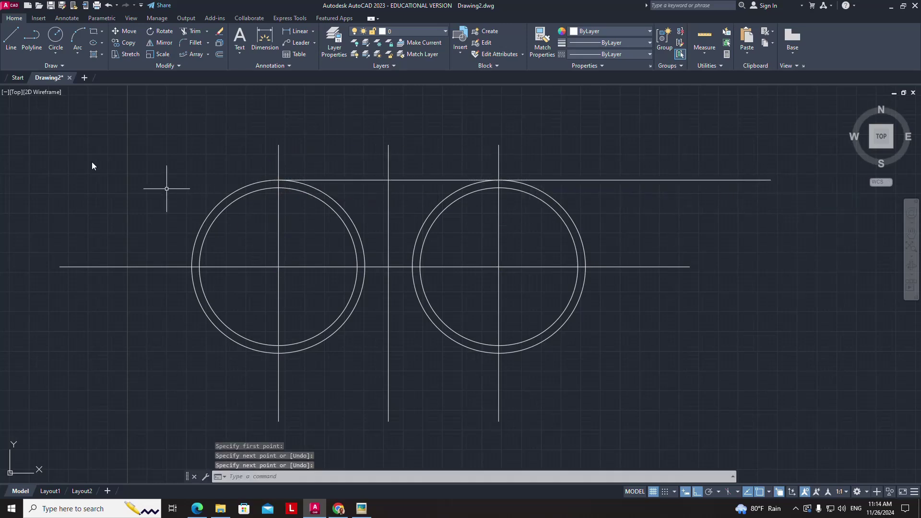
# Step: Draw a 140-long line joining the inner circles' top quadrants, then review the reference
pyautogui.click(11, 41)
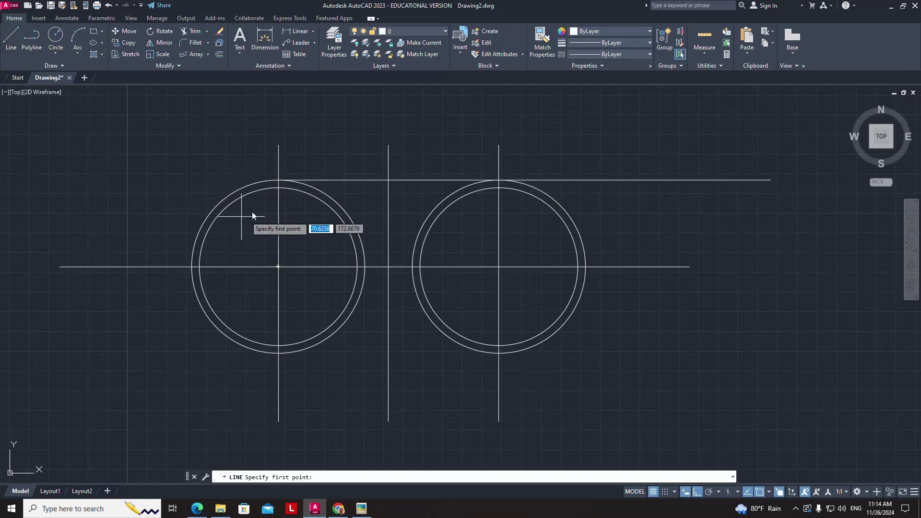
pyautogui.click(276, 190)
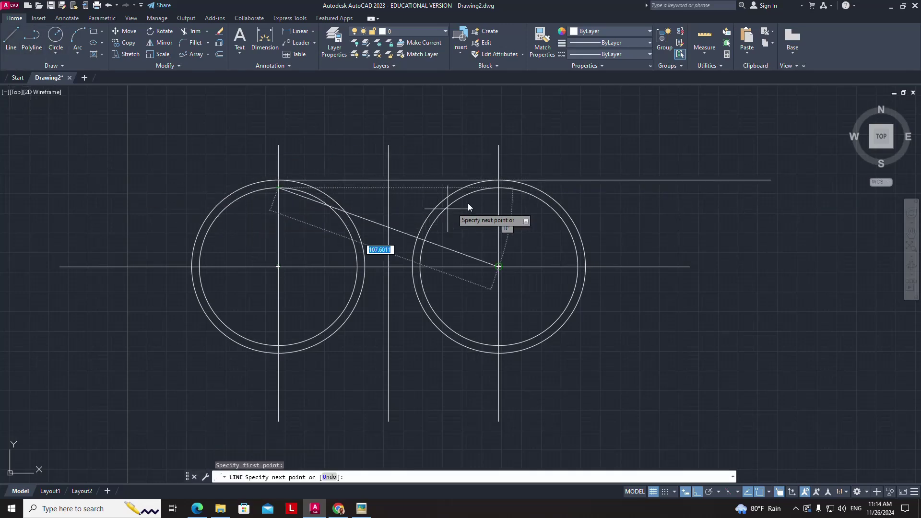
pyautogui.click(498, 189)
pyautogui.rightClick(499, 190)
pyautogui.click(506, 196)
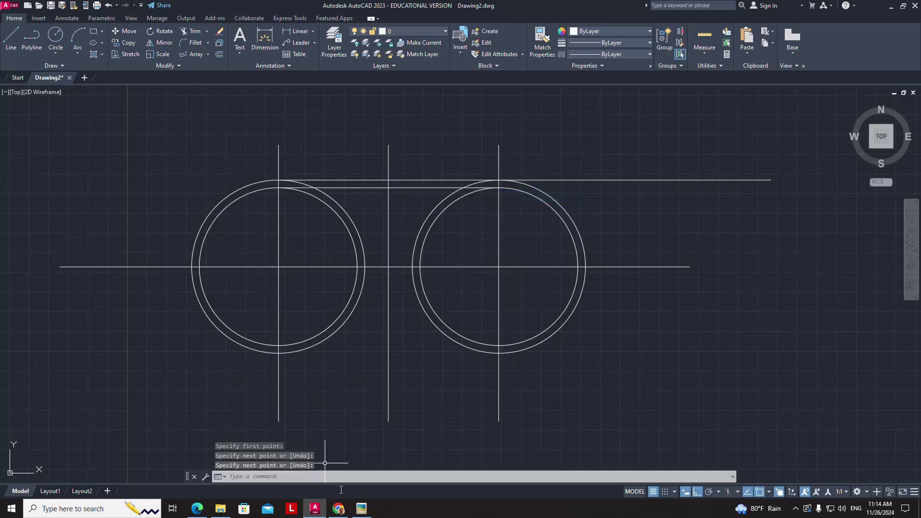
pyautogui.click(361, 508)
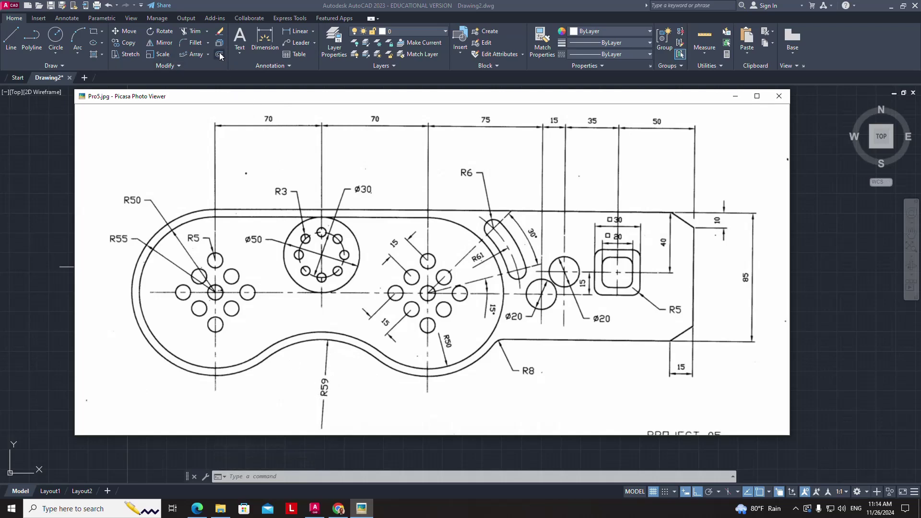
pyautogui.click(317, 506)
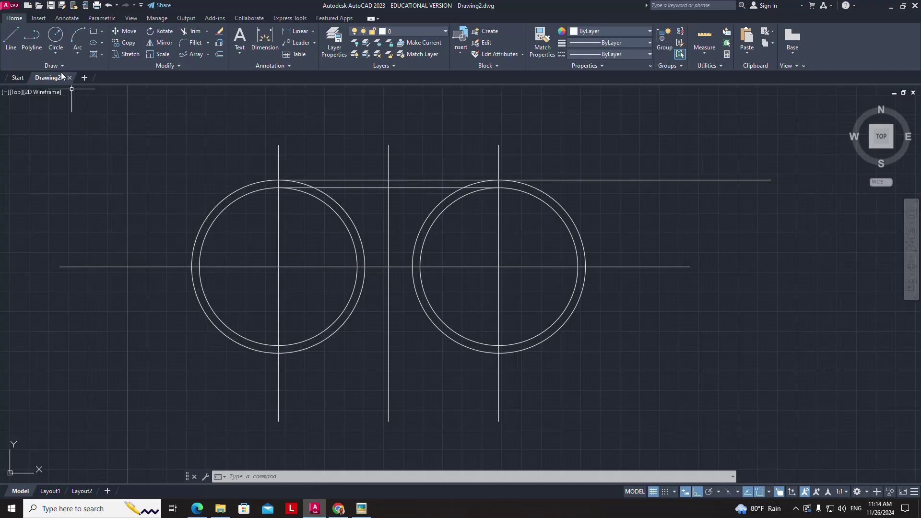
# Step: Draw a radius-59 circle tangent to both outer circles below them
pyautogui.click(55, 51)
pyautogui.click(52, 147)
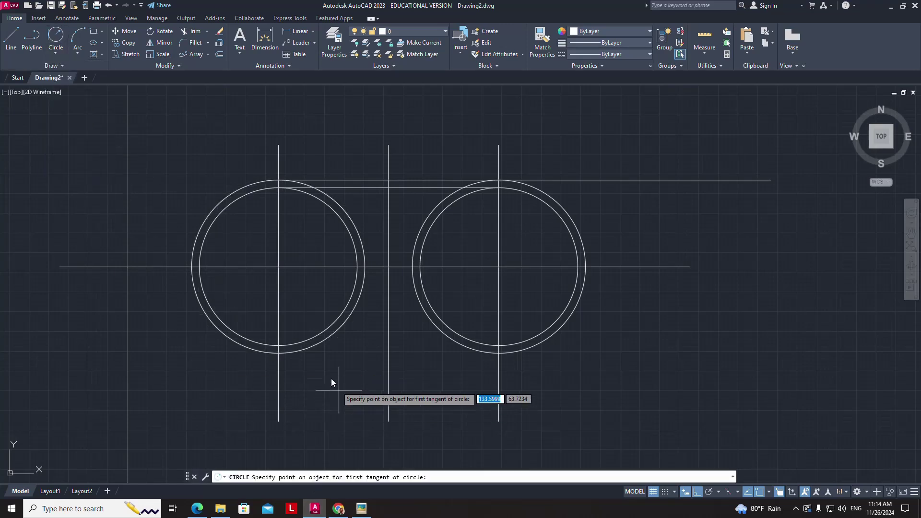
pyautogui.click(329, 340)
pyautogui.click(435, 330)
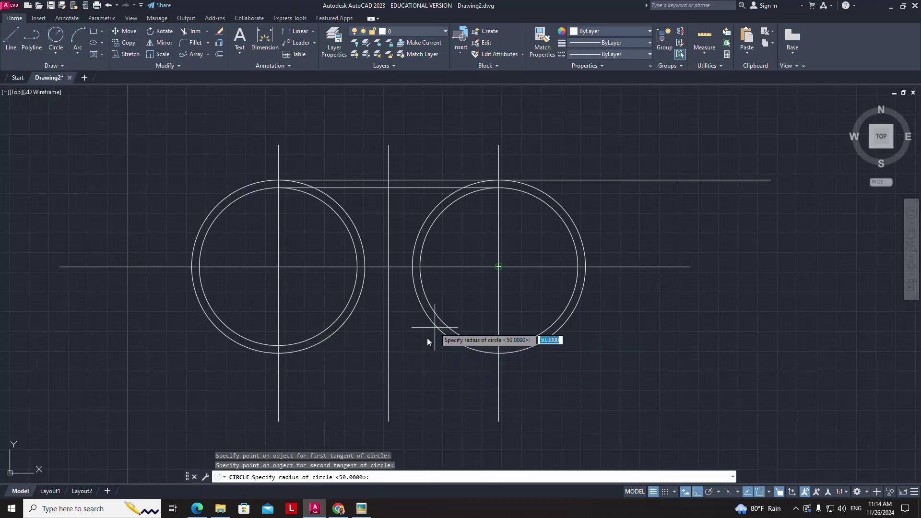
pyautogui.write('59')
pyautogui.press('Return')
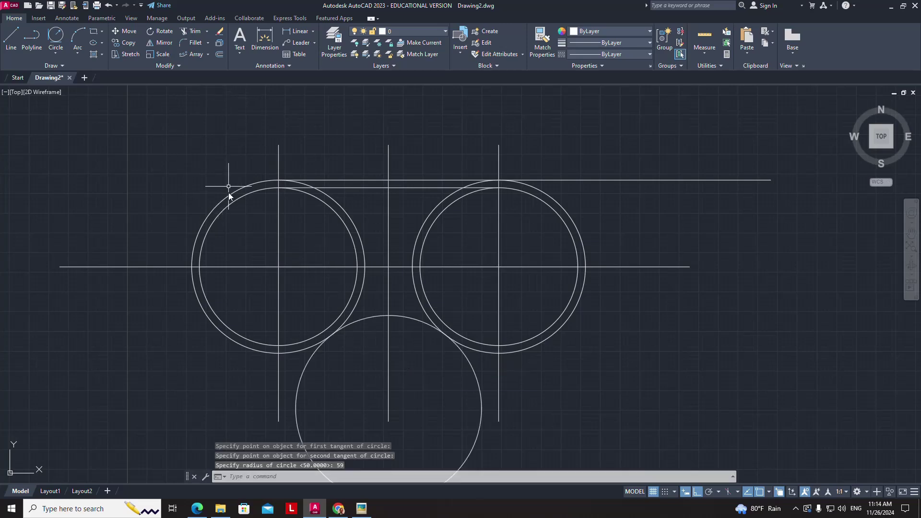
# Step: Offset the tangent circle 5 outward
pyautogui.click(220, 54)
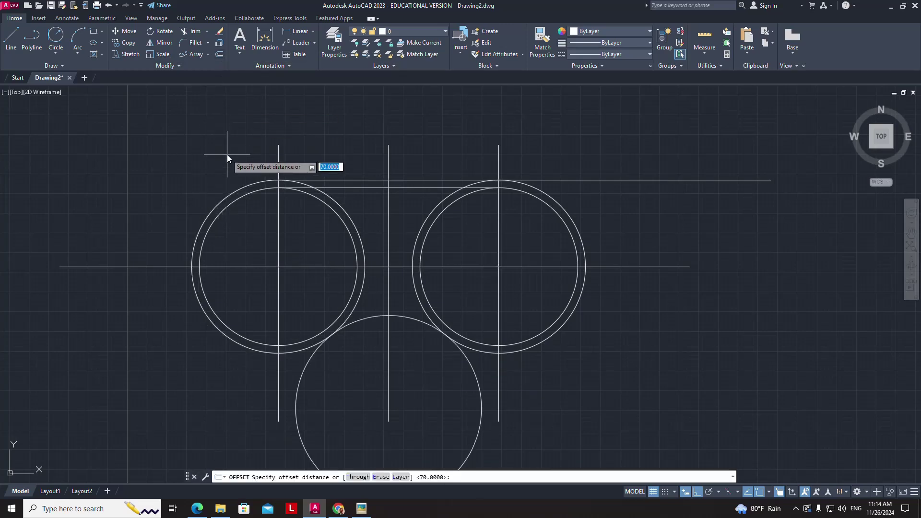
pyautogui.write('5')
pyautogui.press('Return')
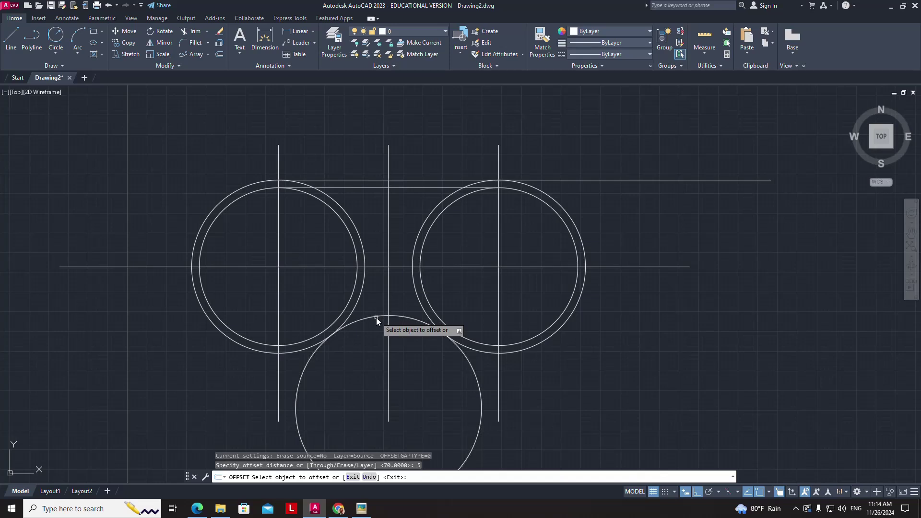
pyautogui.click(376, 318)
pyautogui.click(375, 295)
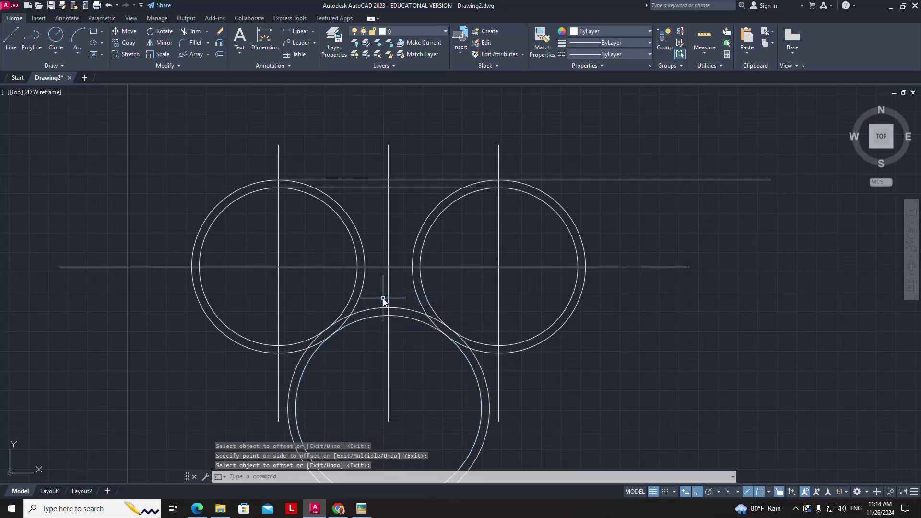
# Step: Trim the lower circle's bottom arc using the inner and outer circles as cutting edges
pyautogui.click(189, 32)
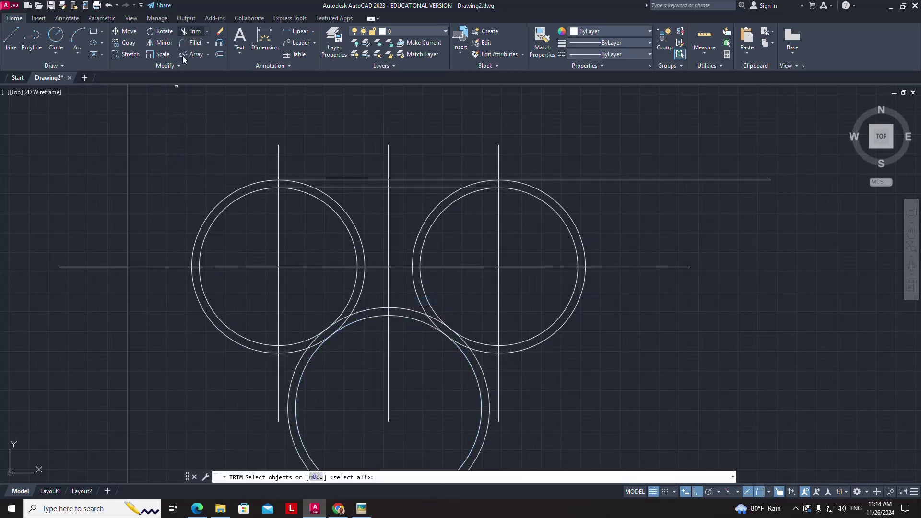
pyautogui.click(294, 344)
pyautogui.click(485, 345)
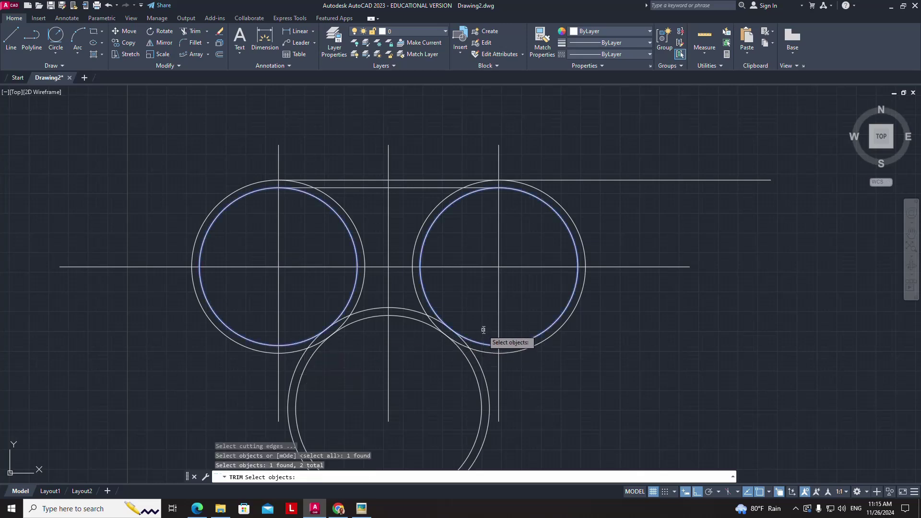
pyautogui.press('Return')
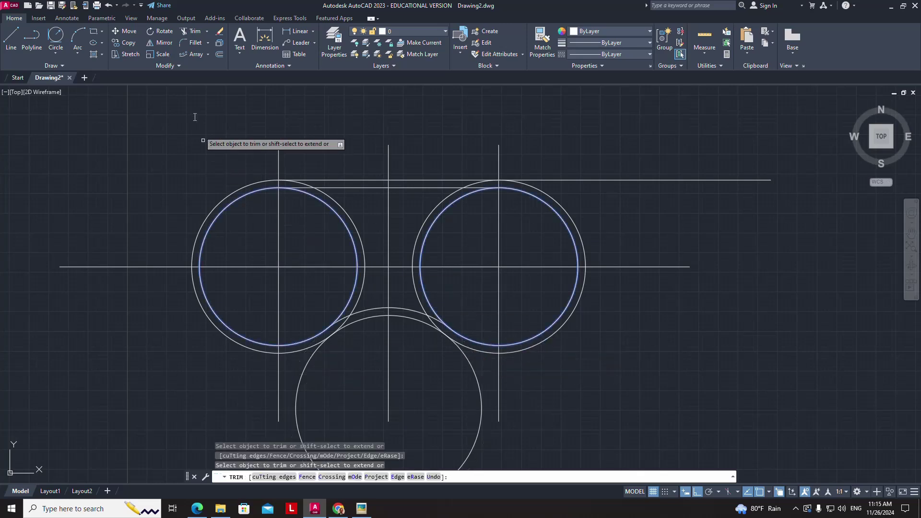
pyautogui.click(189, 31)
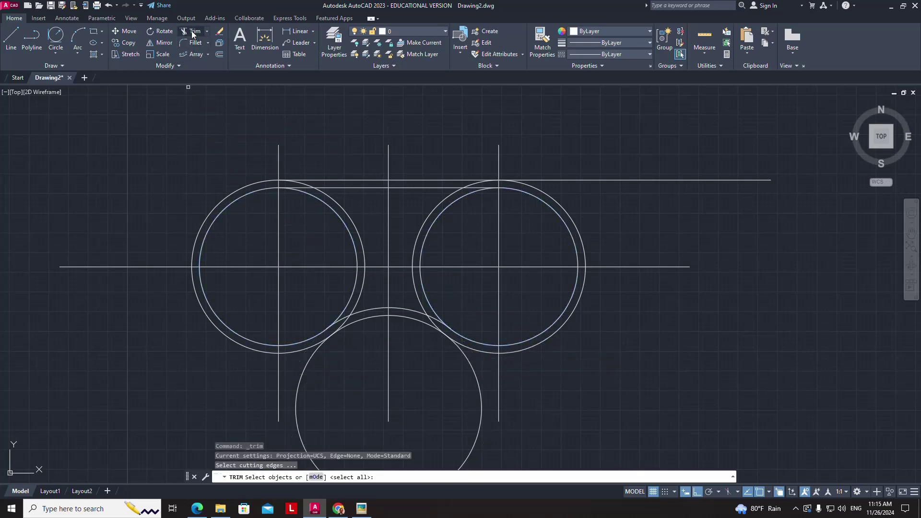
pyautogui.click(292, 353)
pyautogui.click(485, 354)
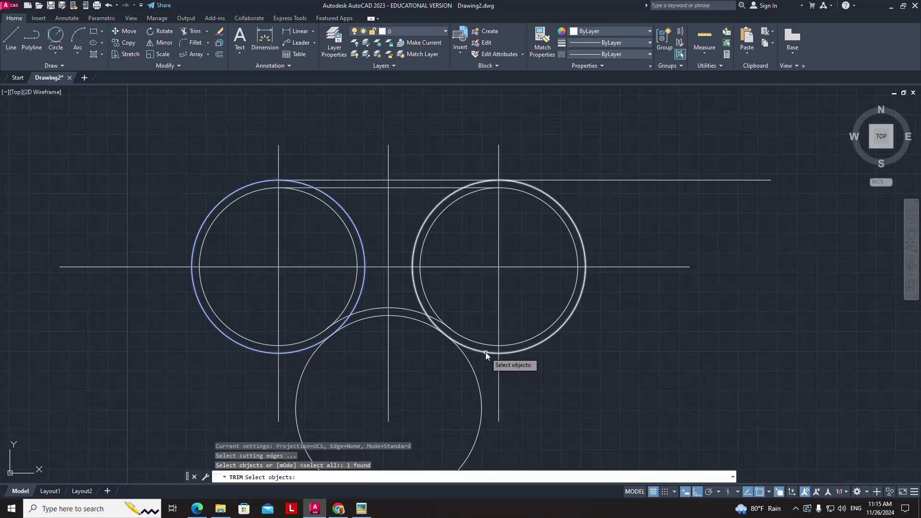
pyautogui.press('Return')
pyautogui.click(476, 367)
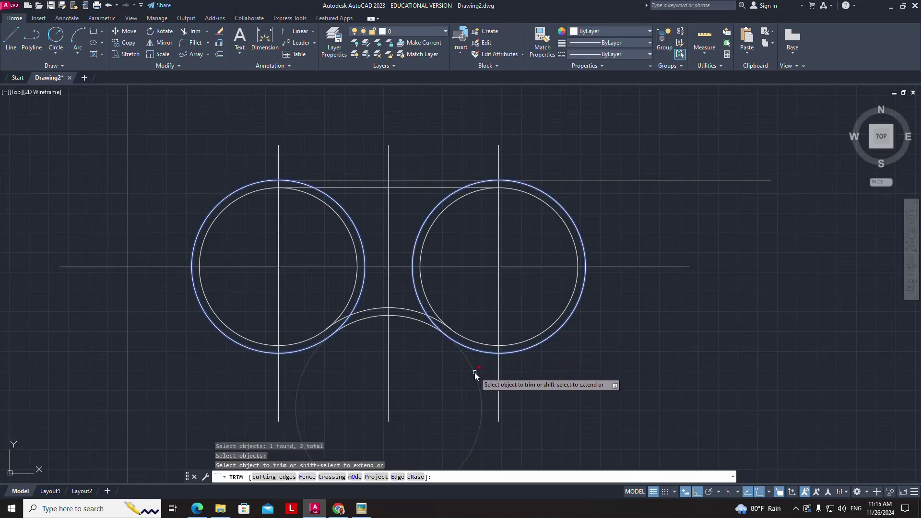
pyautogui.rightClick(474, 372)
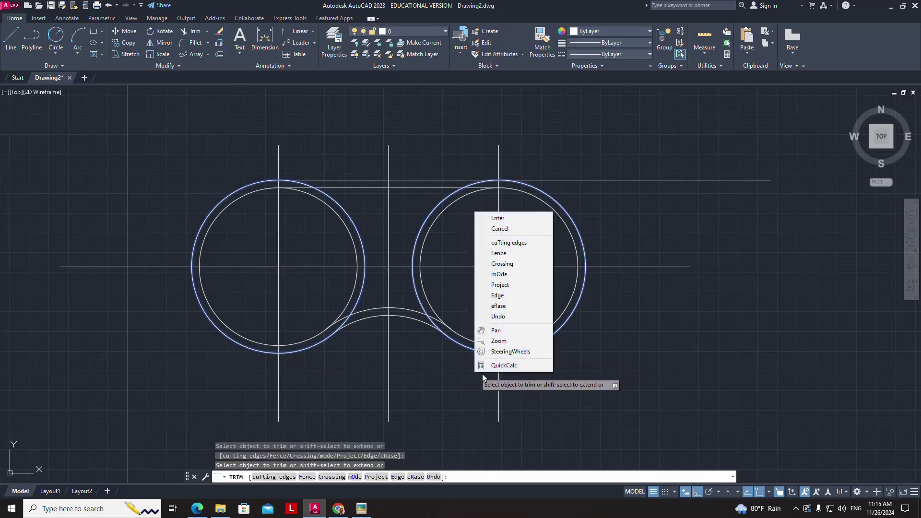
pyautogui.click(497, 217)
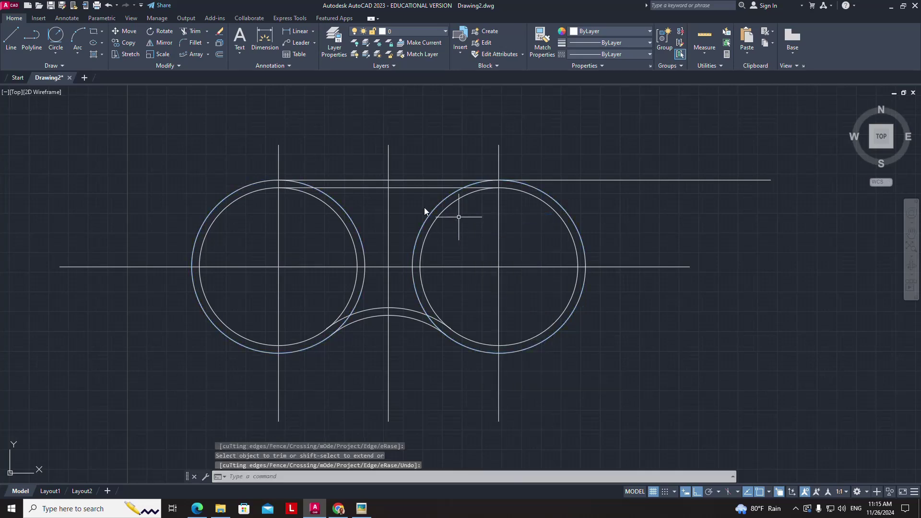
# Step: Trim the left lobe against the outer circle, top line and bottom arcs
pyautogui.click(188, 33)
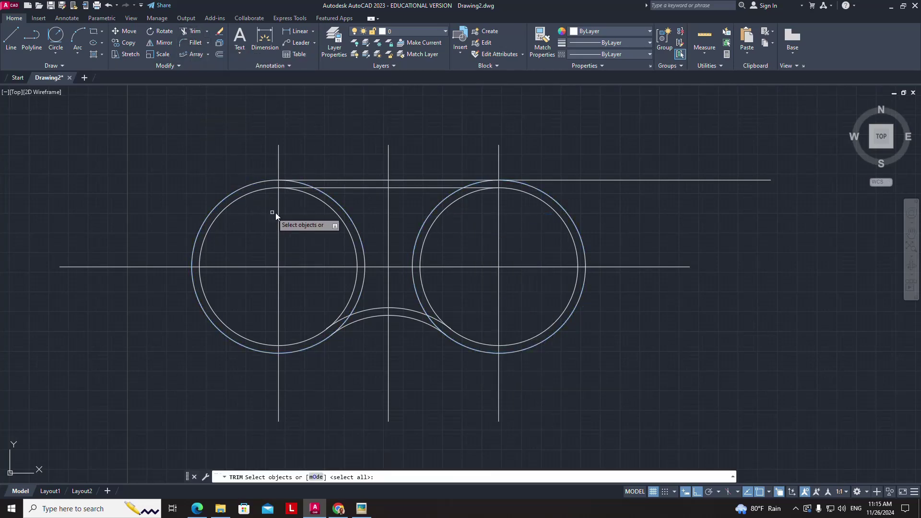
pyautogui.click(340, 188)
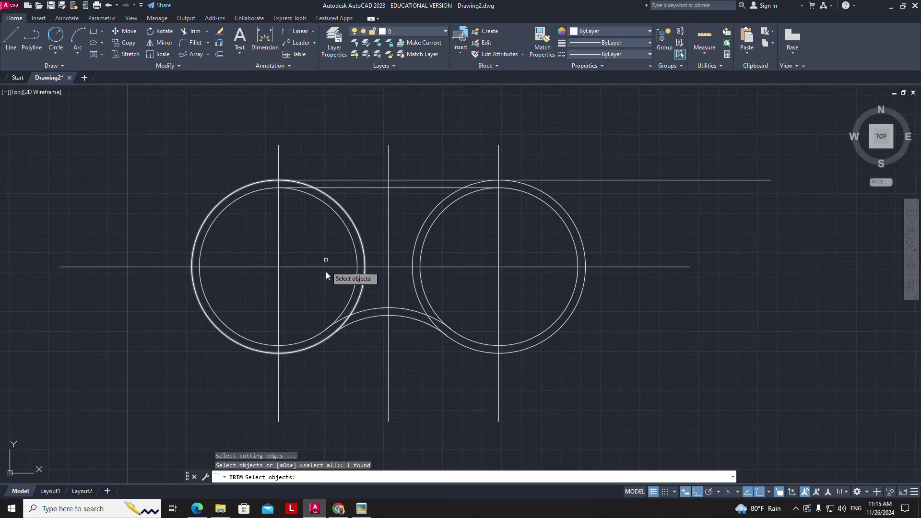
pyautogui.click(366, 312)
pyautogui.press('Return')
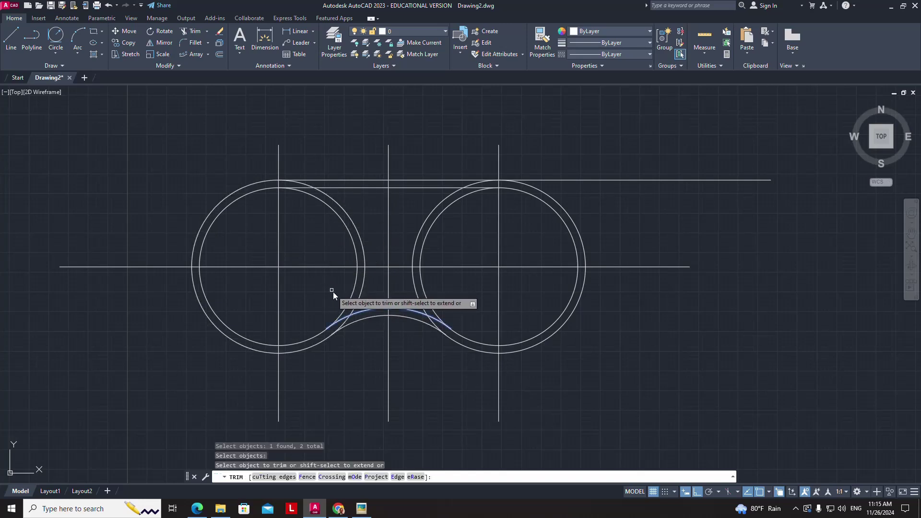
pyautogui.rightClick(320, 225)
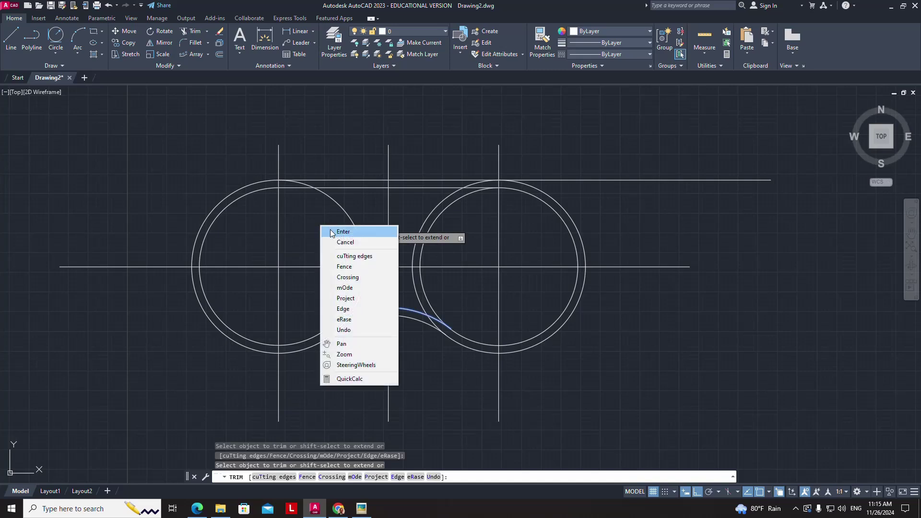
pyautogui.click(335, 231)
pyautogui.click(192, 31)
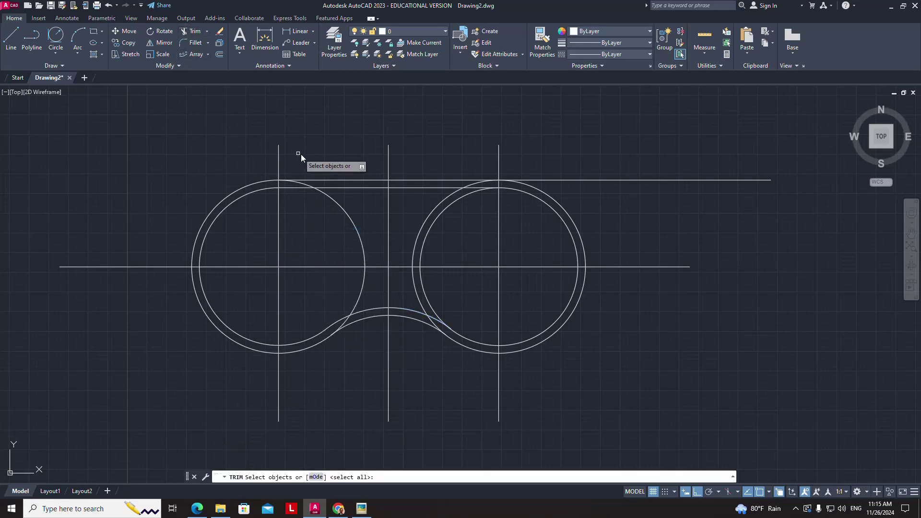
pyautogui.click(327, 180)
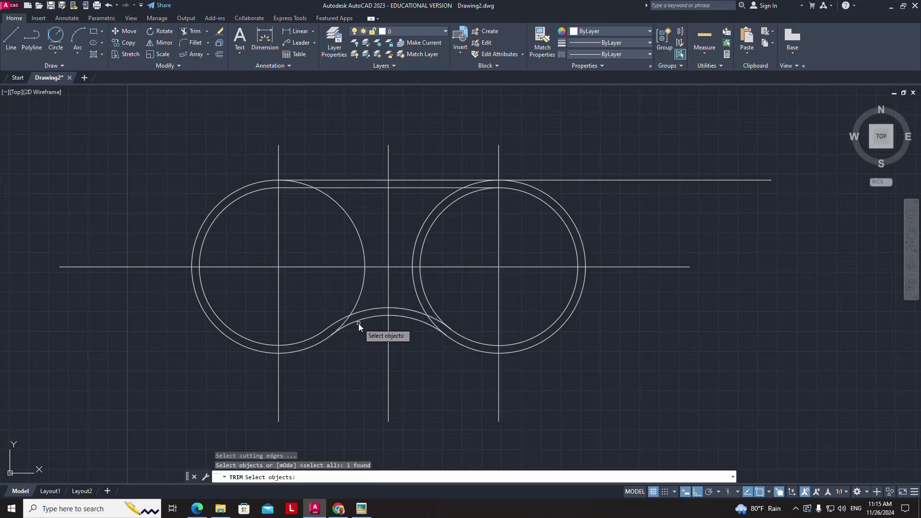
pyautogui.click(358, 322)
pyautogui.press('Return')
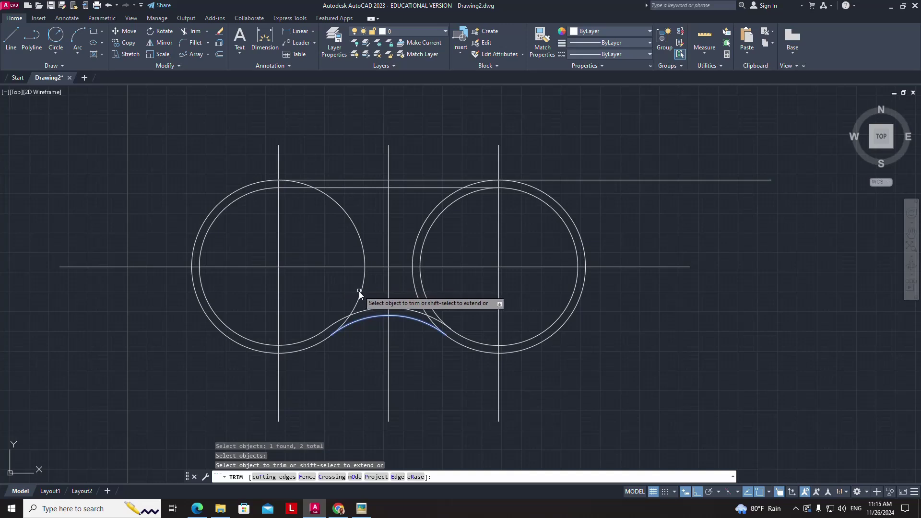
pyautogui.rightClick(339, 221)
pyautogui.click(361, 226)
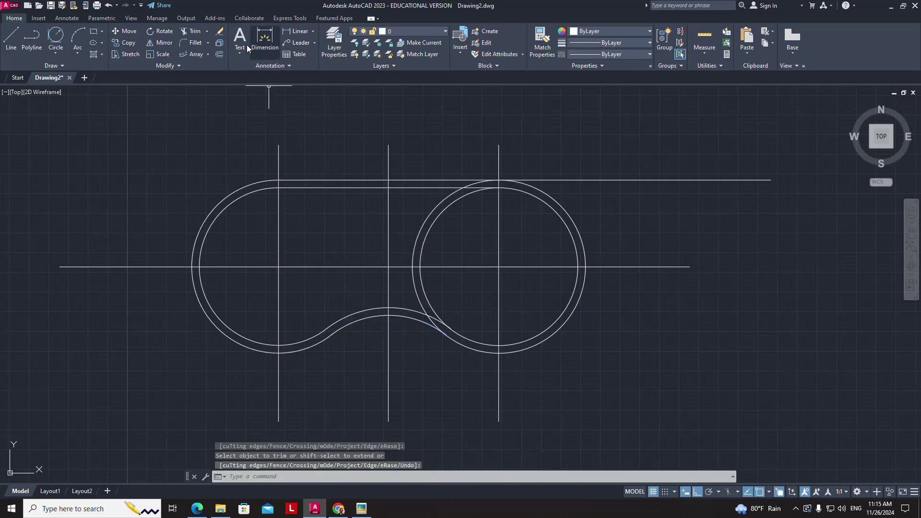
# Step: Trim the right outer circle's upper-left part against the top line and inner bottom arc
pyautogui.click(219, 31)
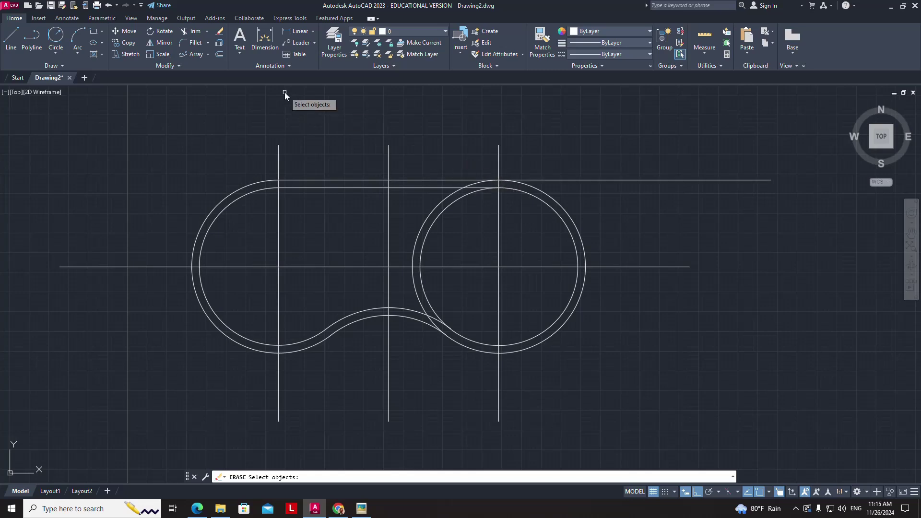
pyautogui.click(200, 30)
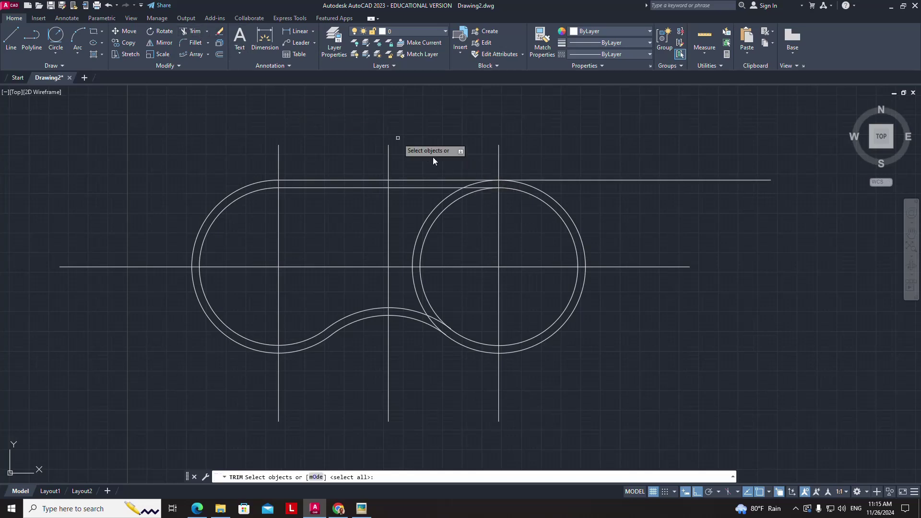
pyautogui.click(455, 180)
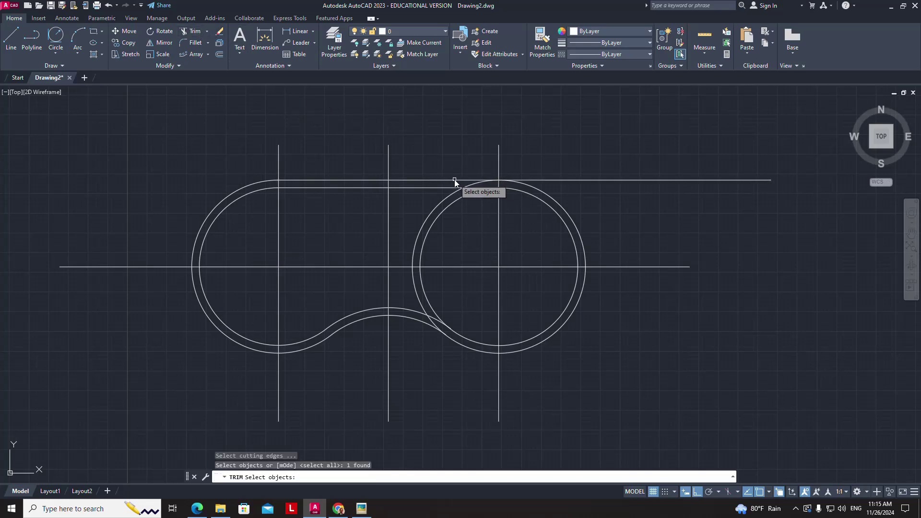
pyautogui.click(423, 324)
pyautogui.press('Return')
pyautogui.click(418, 295)
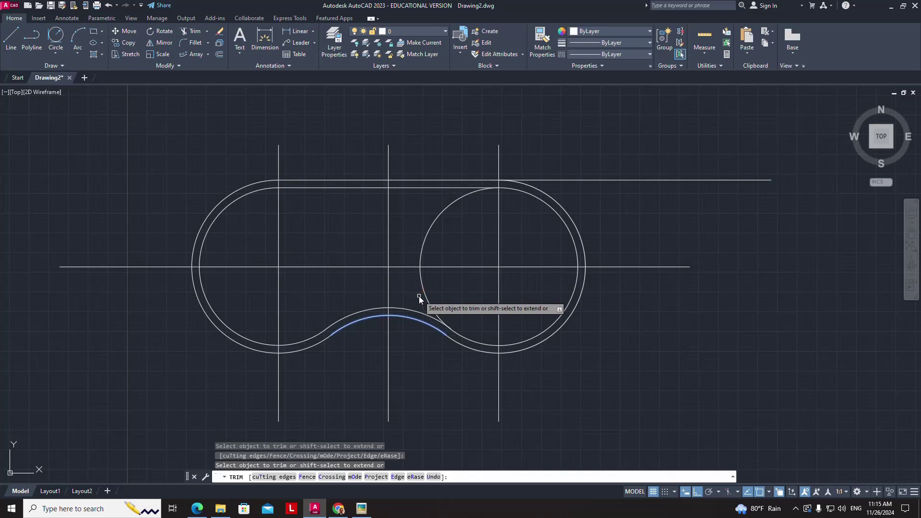
# Step: Trim the right circle's leftover inner arc, then bring up the Pro5.jpg reference
pyautogui.click(198, 32)
pyautogui.click(456, 189)
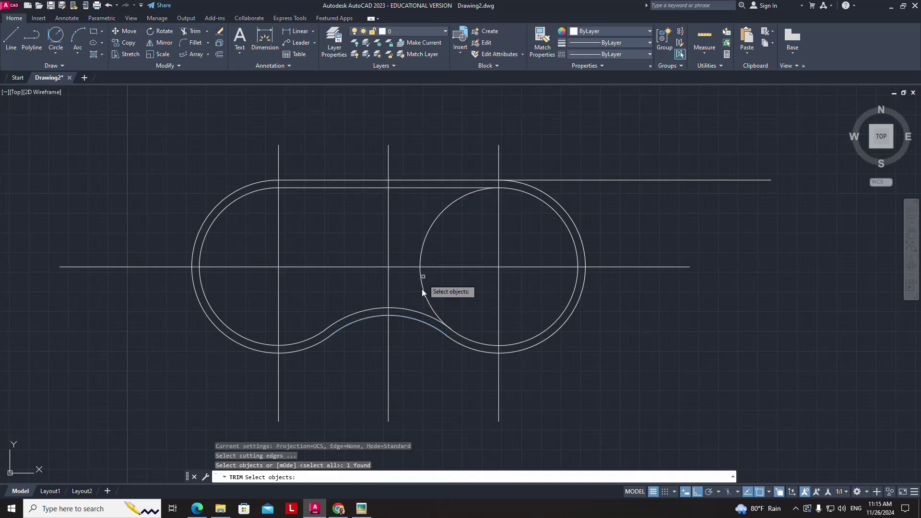
pyautogui.click(417, 315)
pyautogui.press('Return')
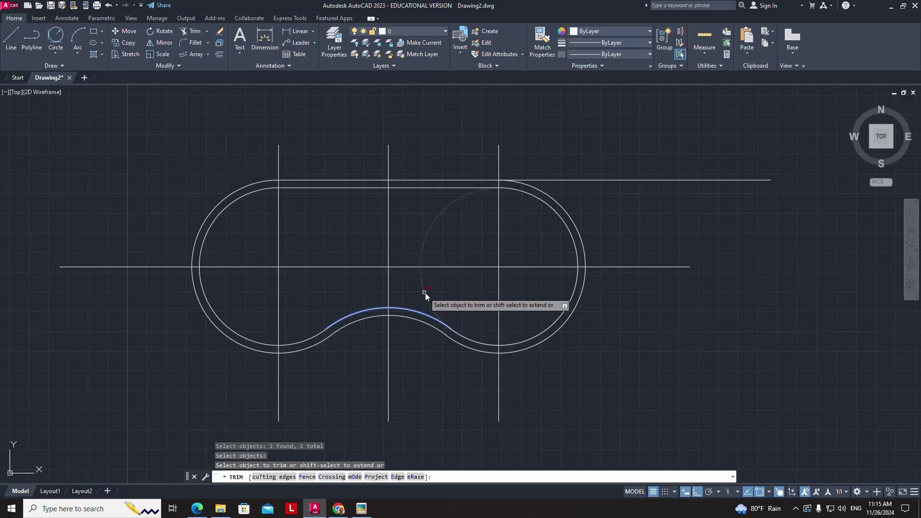
pyautogui.click(425, 293)
pyautogui.rightClick(425, 227)
pyautogui.click(436, 228)
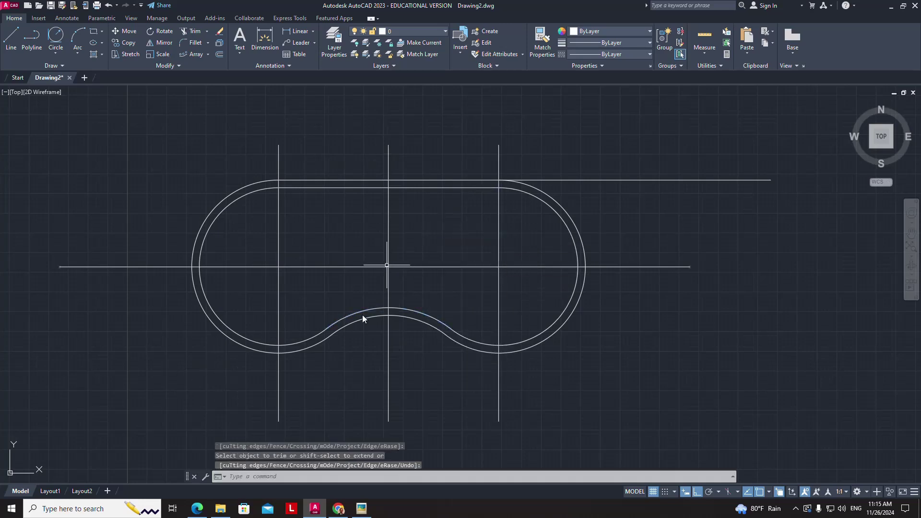
pyautogui.click(361, 508)
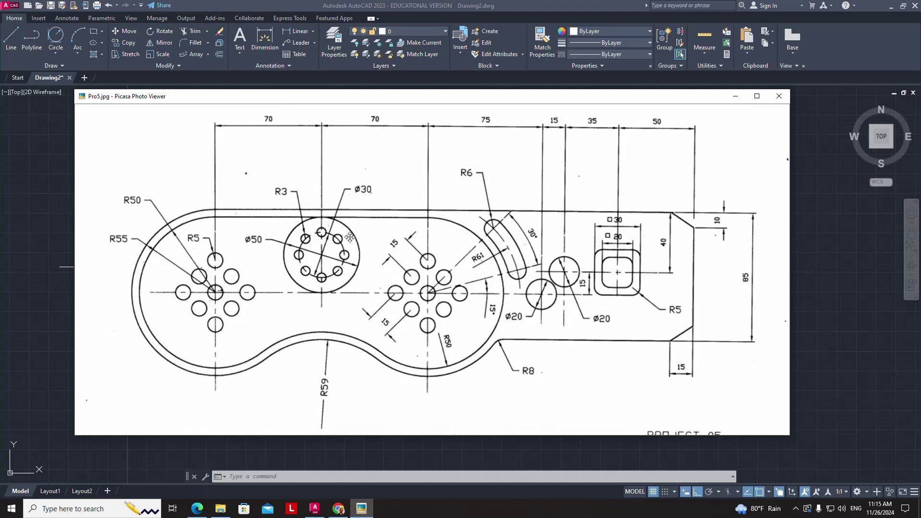
# Step: Draw a radius 5 circle centred on the left lobe's centreline intersection
pyautogui.click(361, 509)
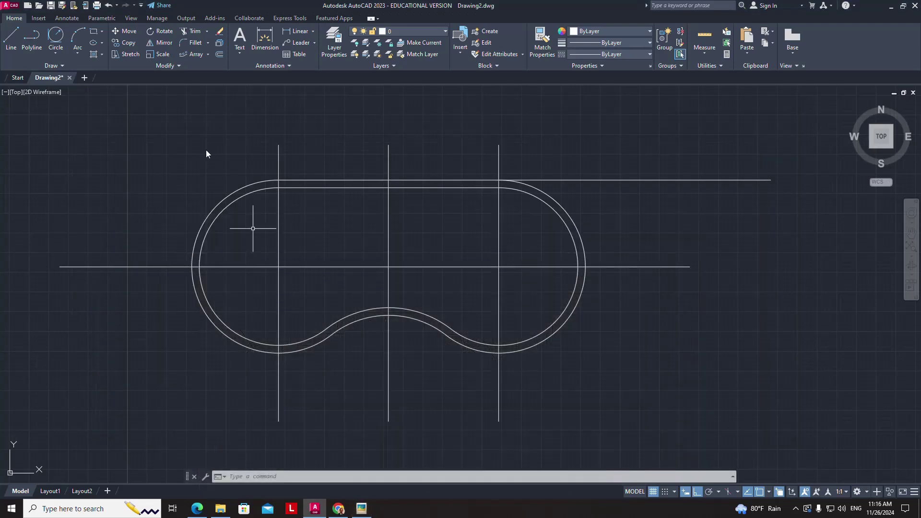
pyautogui.click(54, 54)
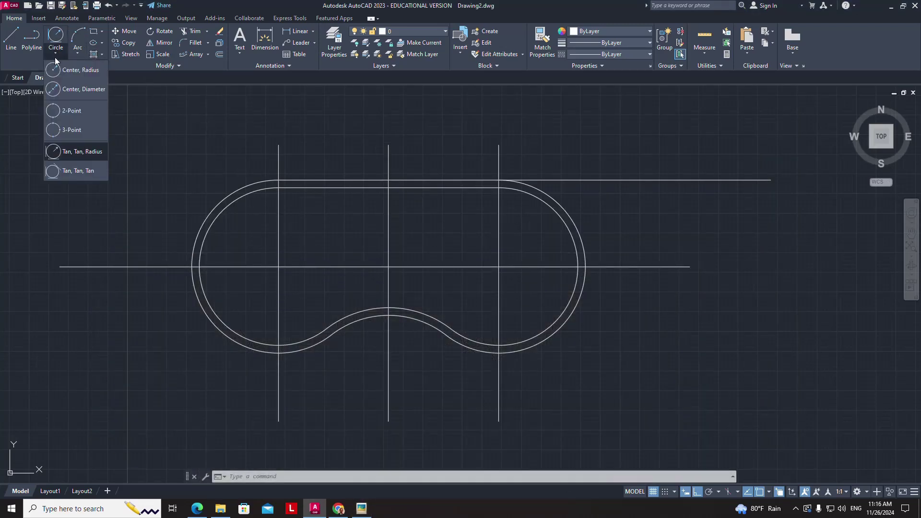
pyautogui.click(63, 71)
pyautogui.click(278, 268)
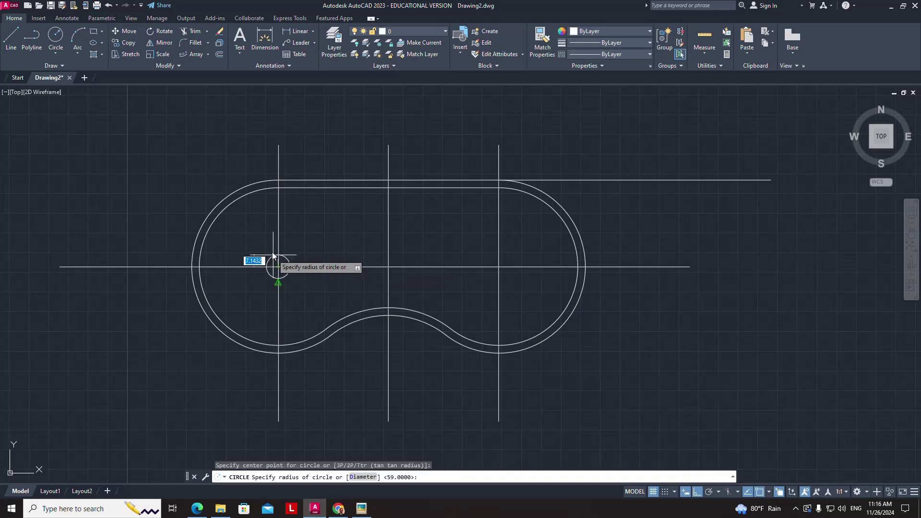
pyautogui.write('5')
pyautogui.press('Return')
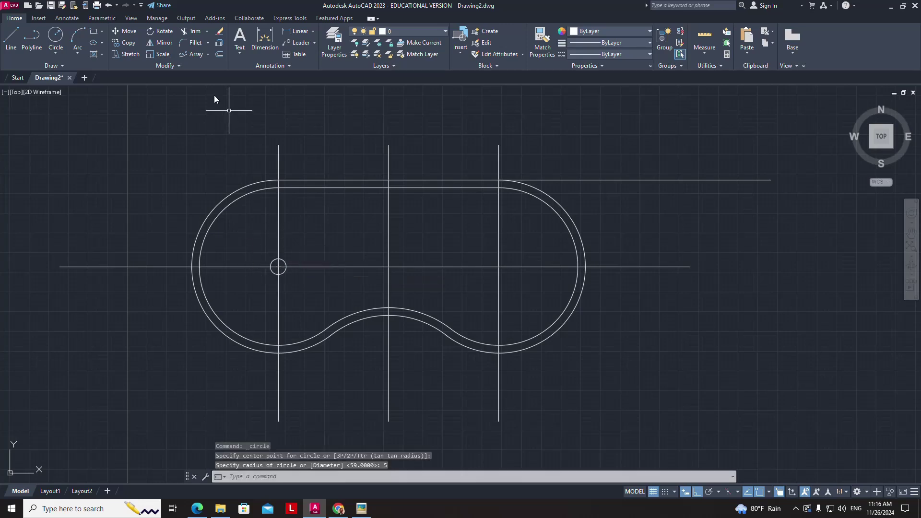
# Step: Array the small circle rectangularly into 3 columns by 3 rows, spaced 15 apart
pyautogui.click(208, 55)
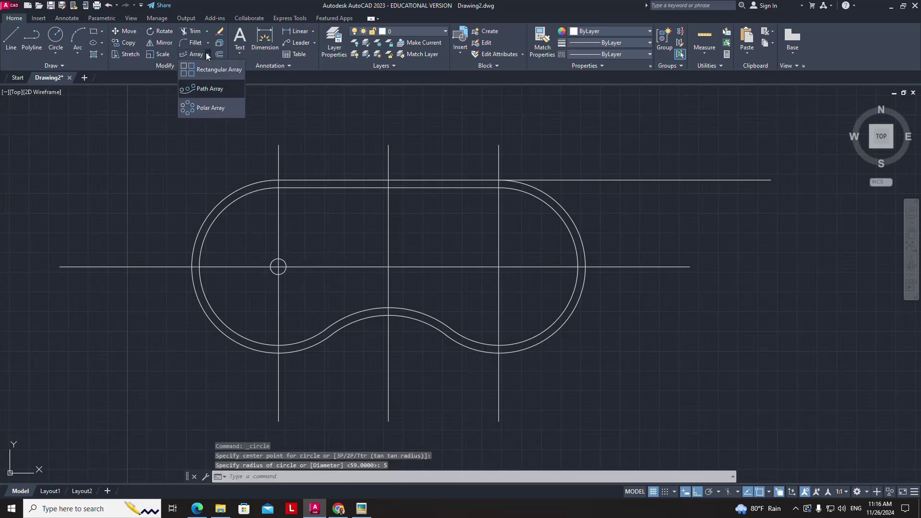
pyautogui.click(200, 71)
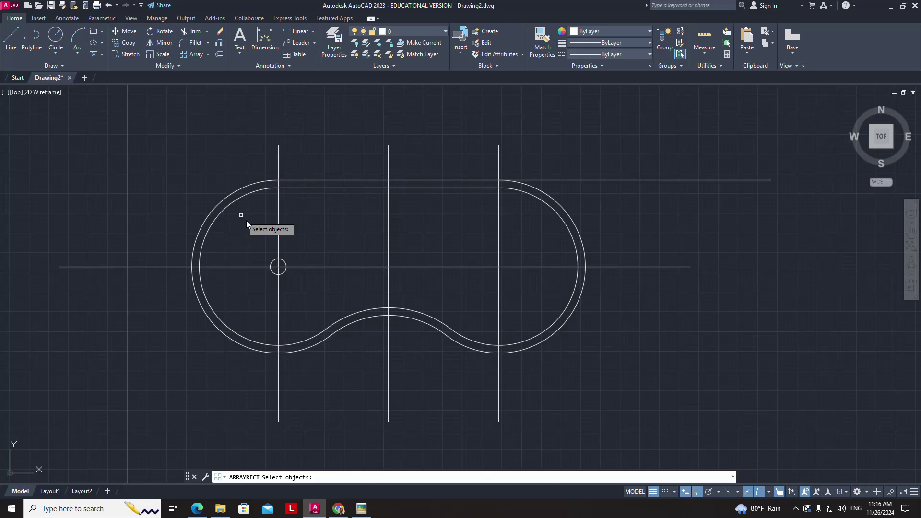
pyautogui.click(274, 261)
pyautogui.press('Return')
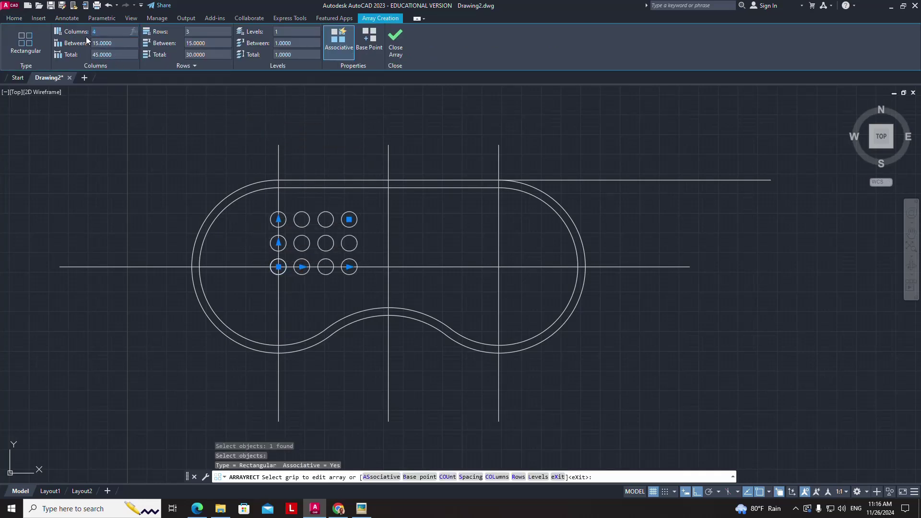
pyautogui.write('3')
pyautogui.click(194, 32)
pyautogui.press('Return')
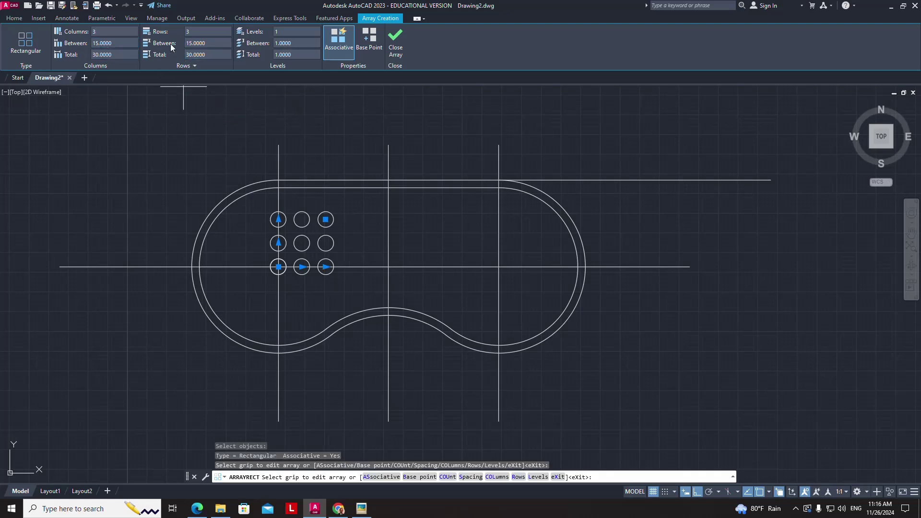
pyautogui.click(394, 37)
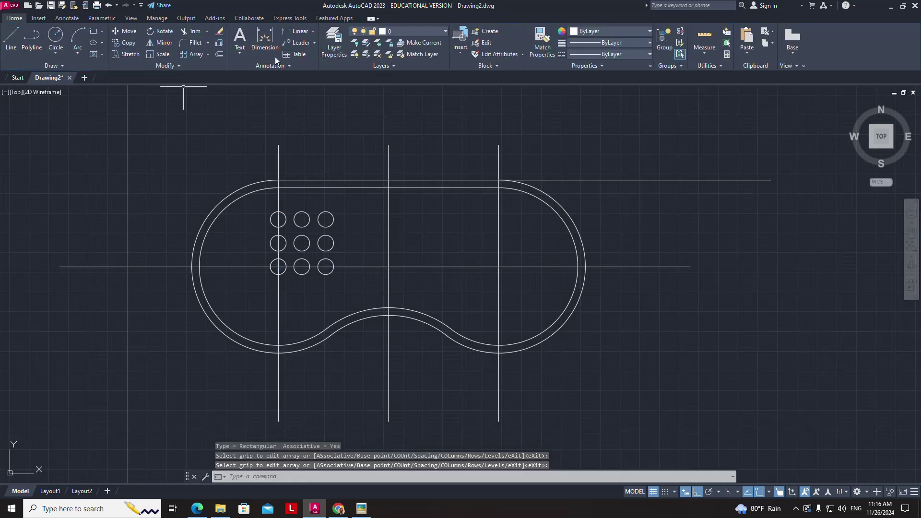
# Step: Move the 3×3 circle grid by its middle circle's centre onto the left centreline intersection
pyautogui.click(117, 29)
pyautogui.click(296, 210)
pyautogui.press('Return')
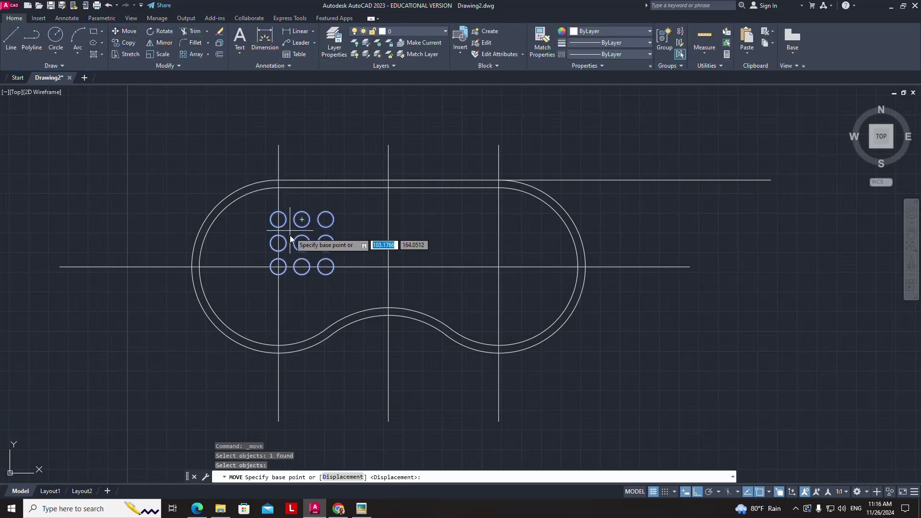
pyautogui.click(302, 243)
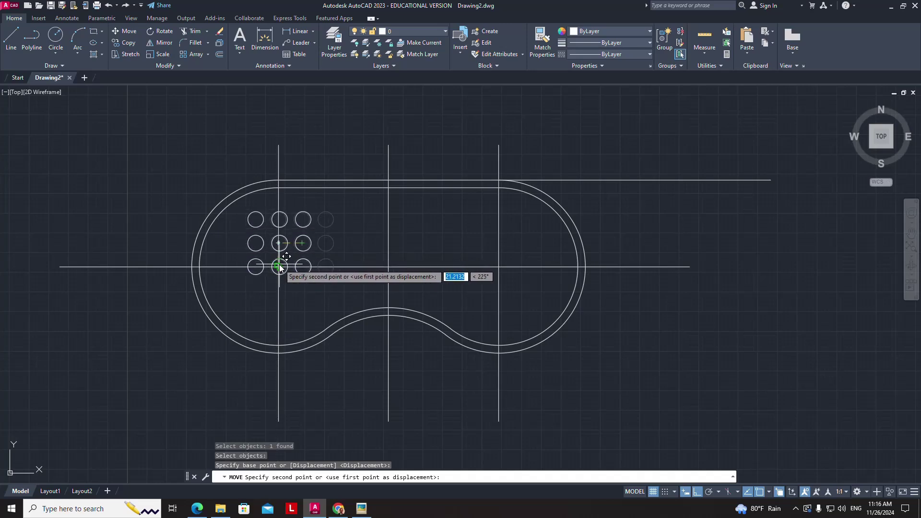
pyautogui.keyDown('shift'); pyautogui.rightClick(270, 247); pyautogui.keyUp('shift')
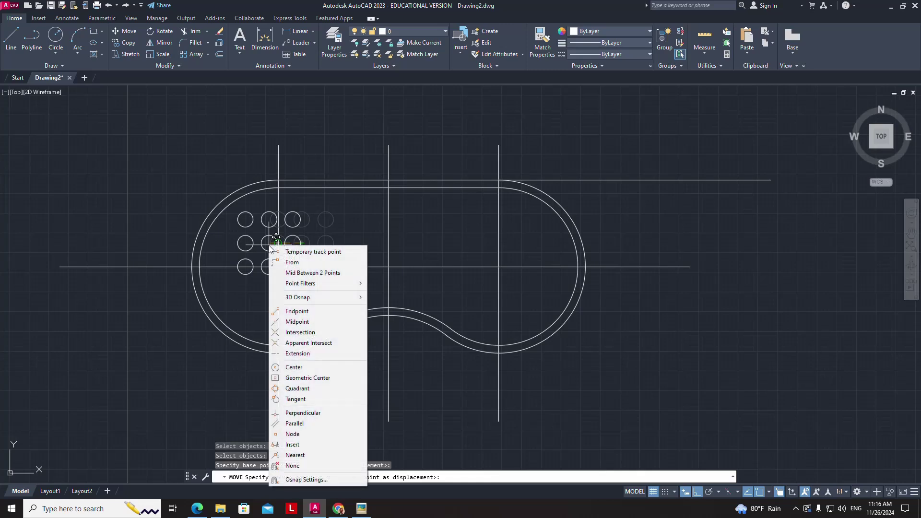
pyautogui.click(281, 332)
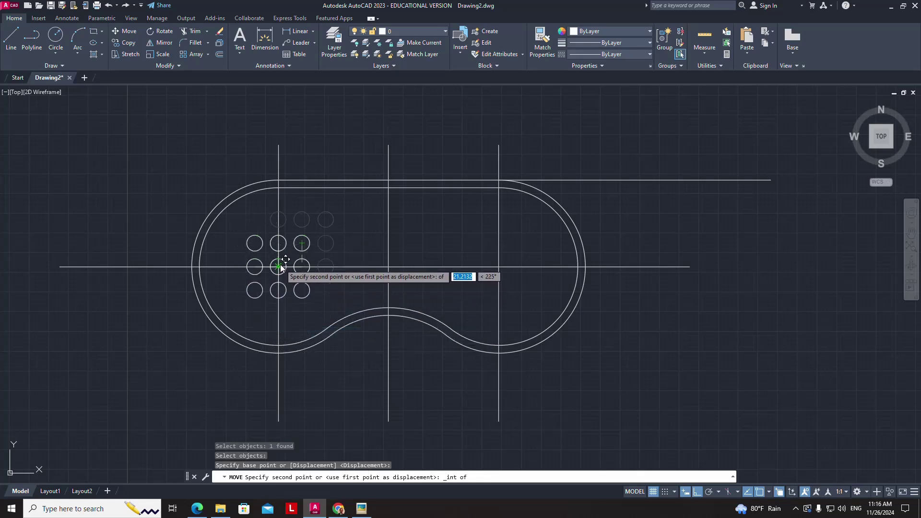
pyautogui.click(279, 267)
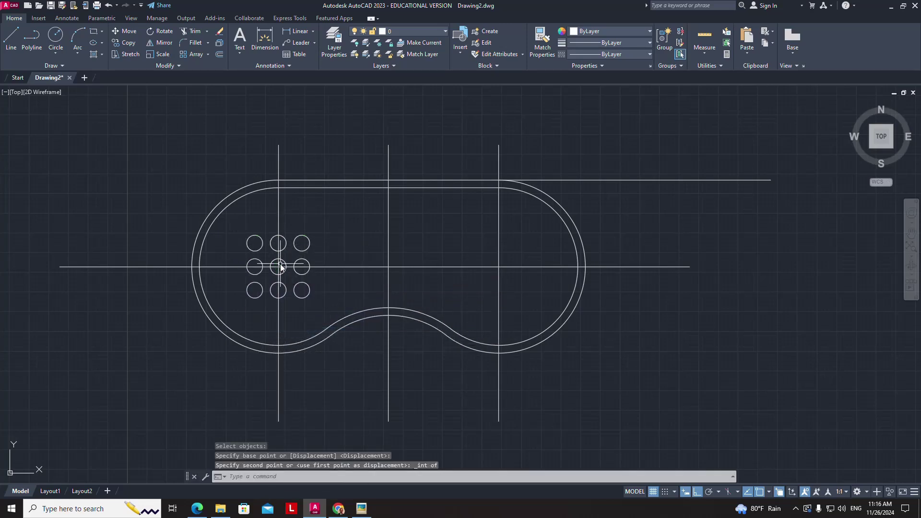
# Step: Rotate the circle grid 45° about its centre circle to form a diamond
pyautogui.click(155, 31)
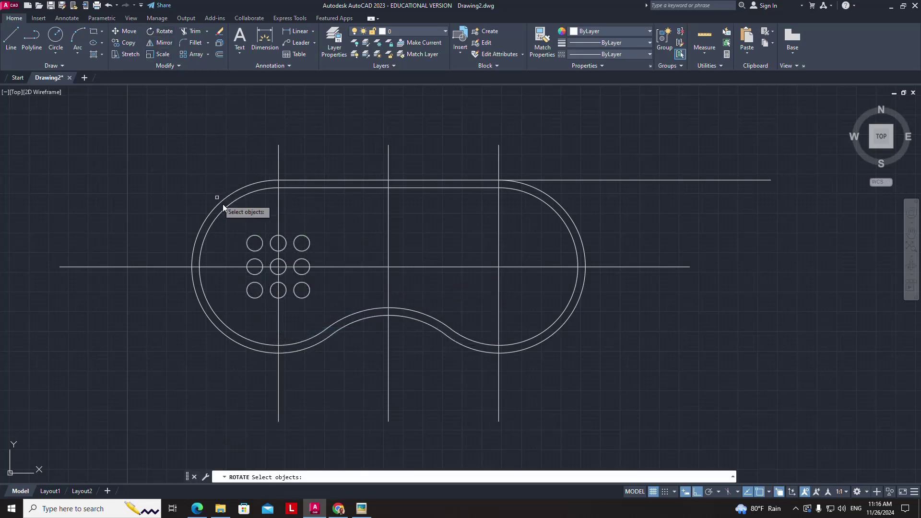
pyautogui.click(251, 237)
pyautogui.press('Return')
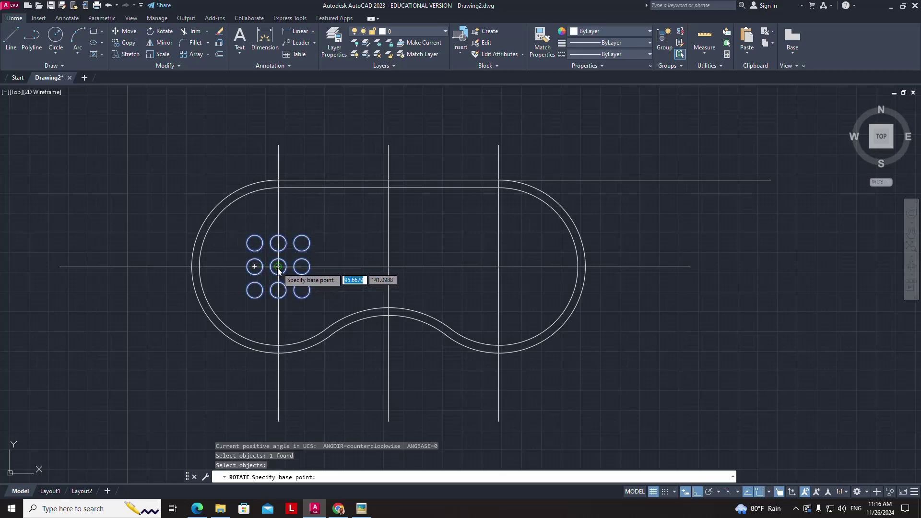
pyautogui.click(279, 268)
pyautogui.write('45')
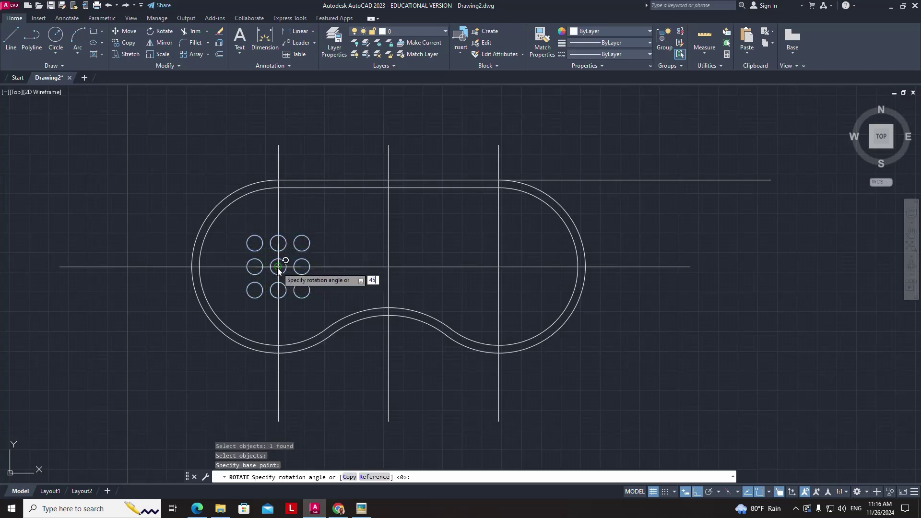
pyautogui.press('Return')
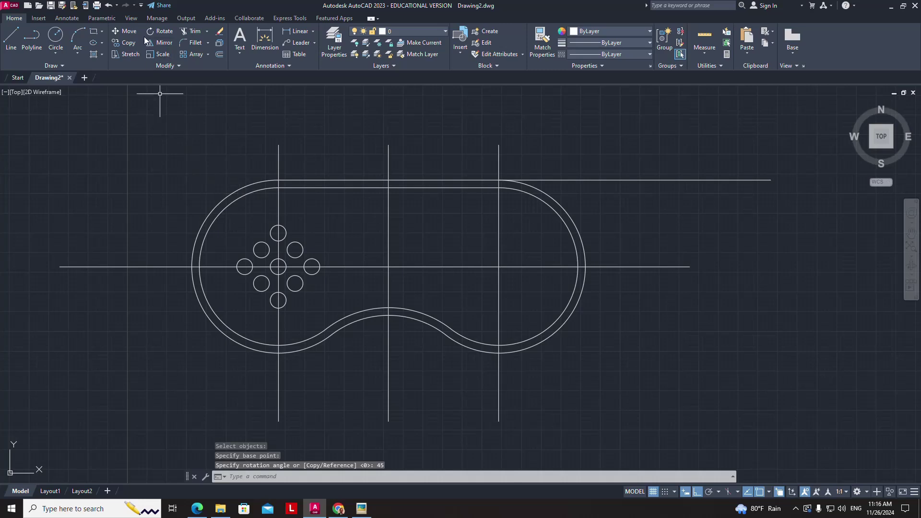
# Step: Mirror the diamond cluster across the middle vertical centreline into the right lobe, keeping the original
pyautogui.click(150, 44)
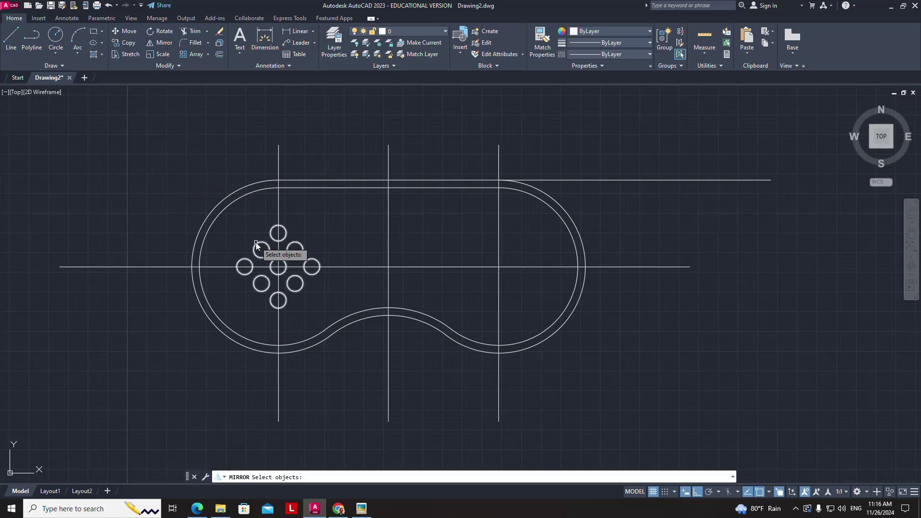
pyautogui.click(257, 245)
pyautogui.press('Return')
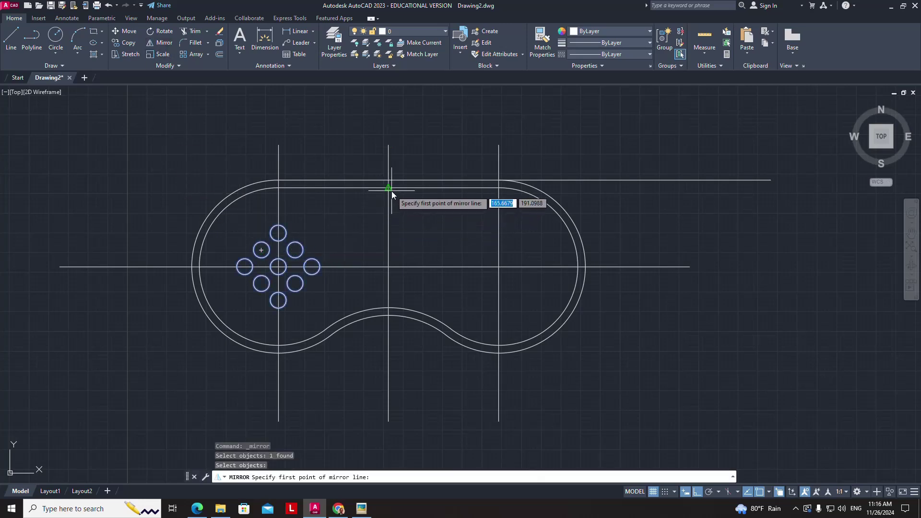
pyautogui.click(389, 188)
pyautogui.click(390, 419)
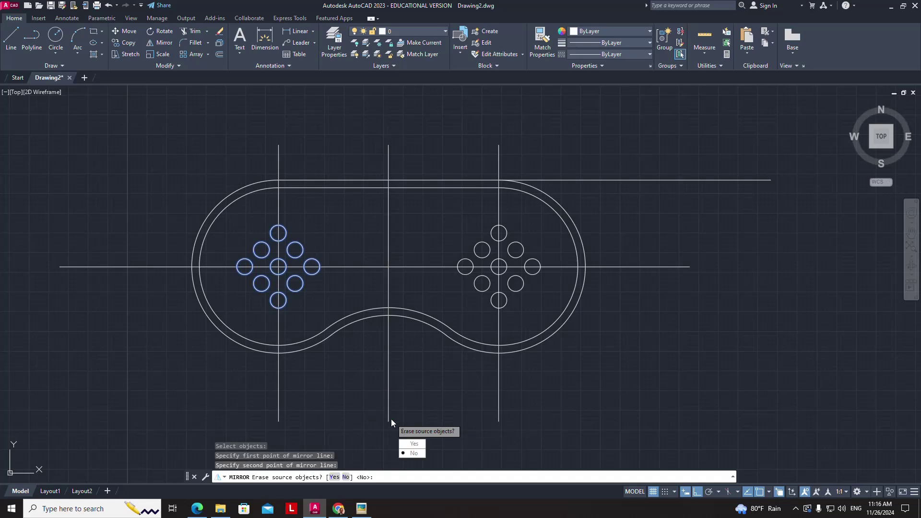
pyautogui.press('Return')
pyautogui.press('Return')
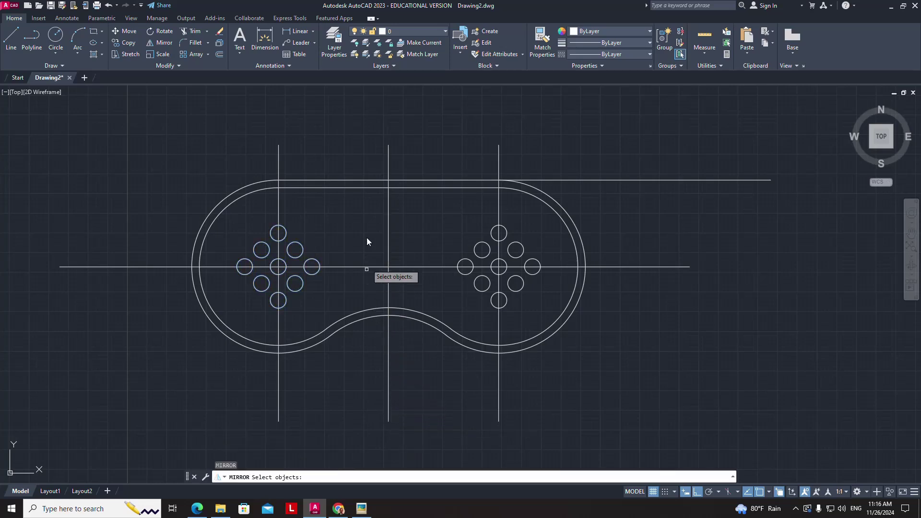
pyautogui.press('Return')
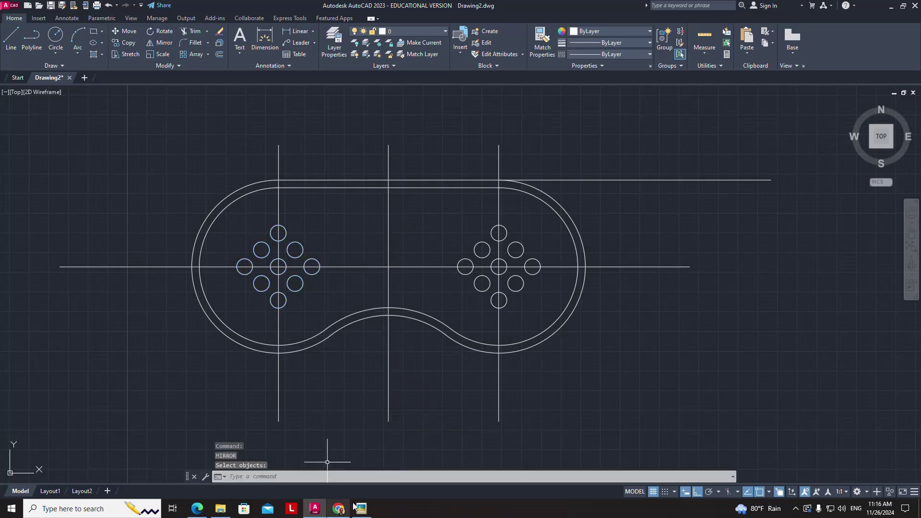
pyautogui.click(355, 507)
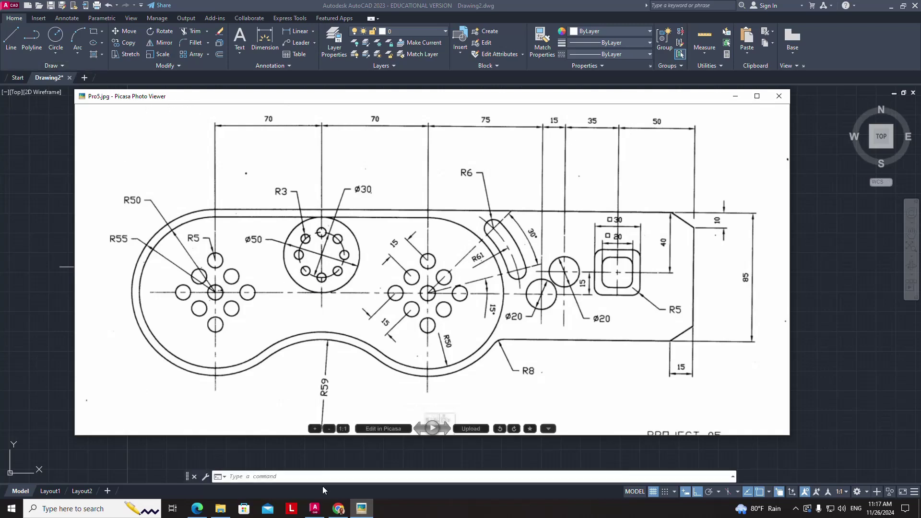
# Step: Draw a 2-point circle from the top centreline intersection down to the horizontal centreline
pyautogui.click(315, 508)
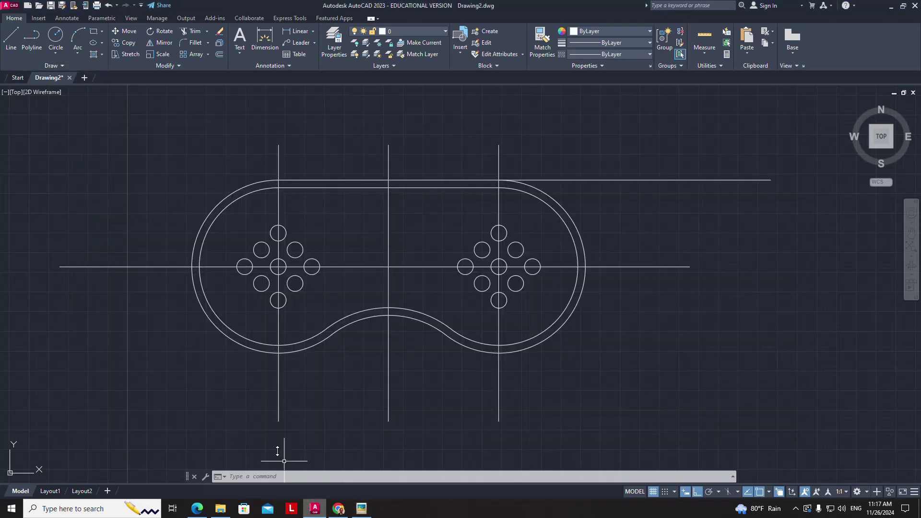
pyautogui.click(56, 54)
pyautogui.click(47, 106)
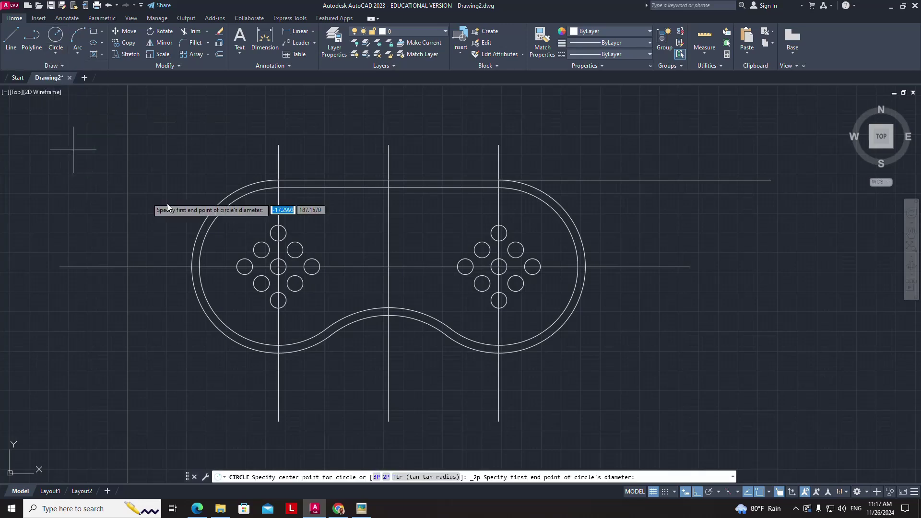
pyautogui.click(390, 188)
pyautogui.click(389, 266)
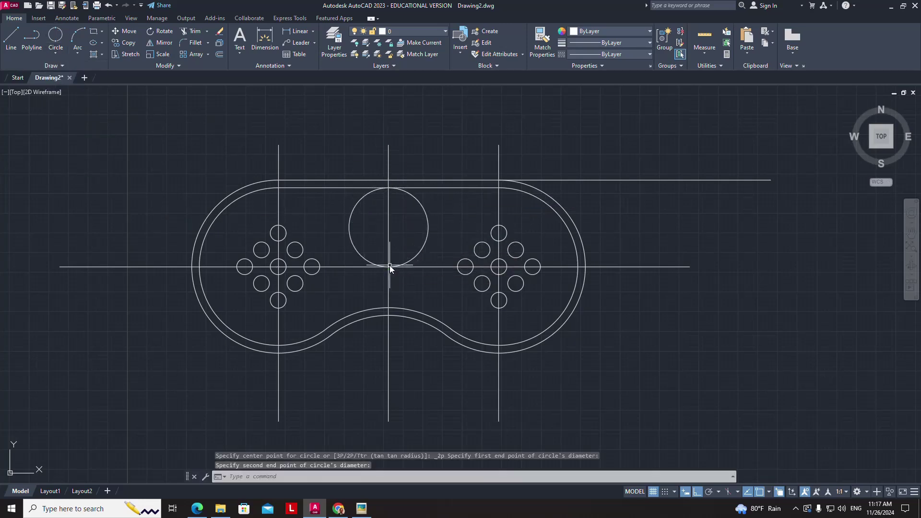
pyautogui.click(362, 508)
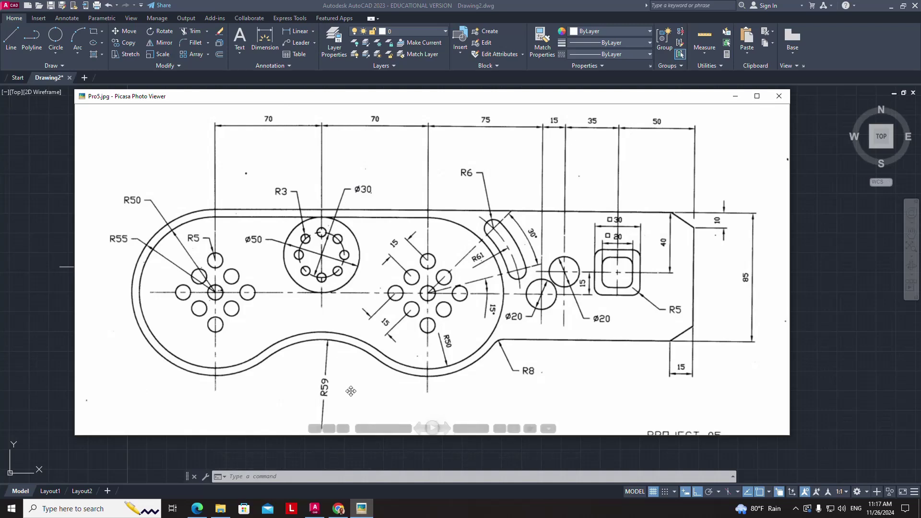
# Step: Add a diameter 30 circle concentric with the Ø50 circle, snapping to its centre
pyautogui.click(315, 509)
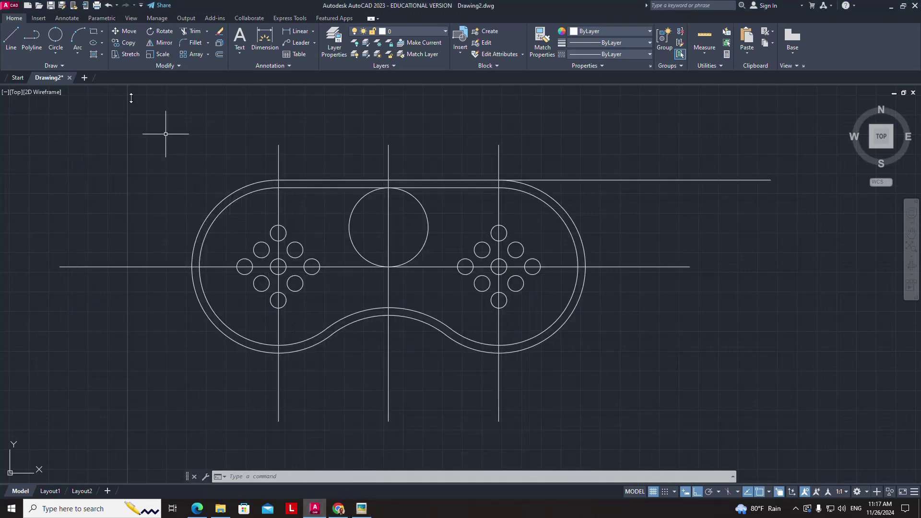
pyautogui.click(56, 52)
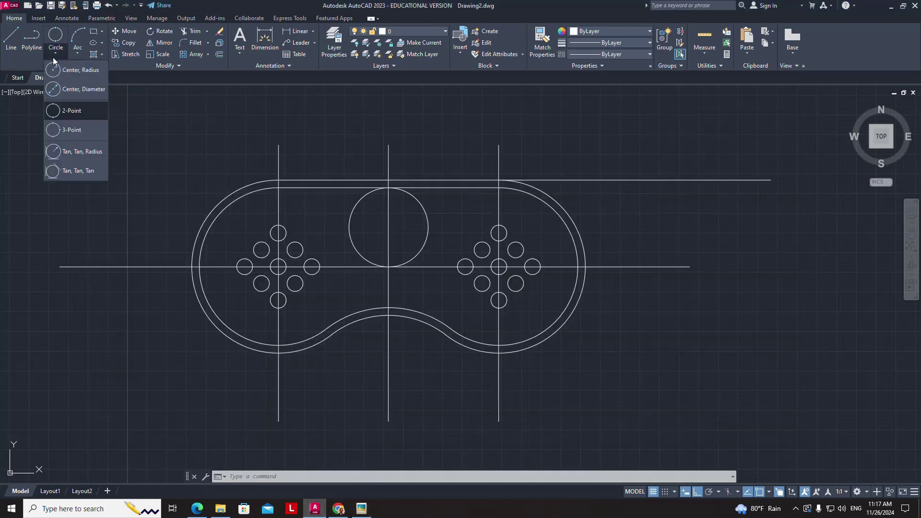
pyautogui.click(56, 89)
pyautogui.keyDown('shift'); pyautogui.rightClick(160, 137); pyautogui.keyUp('shift')
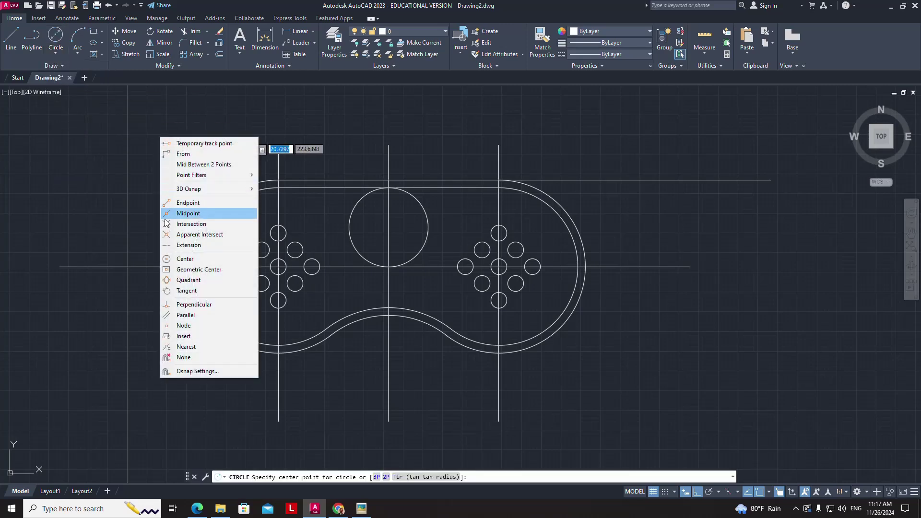
pyautogui.click(185, 259)
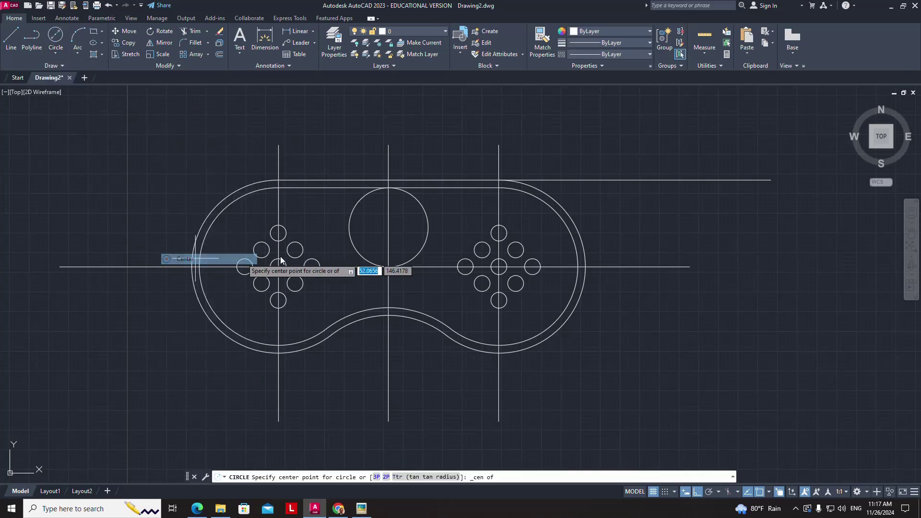
pyautogui.click(386, 226)
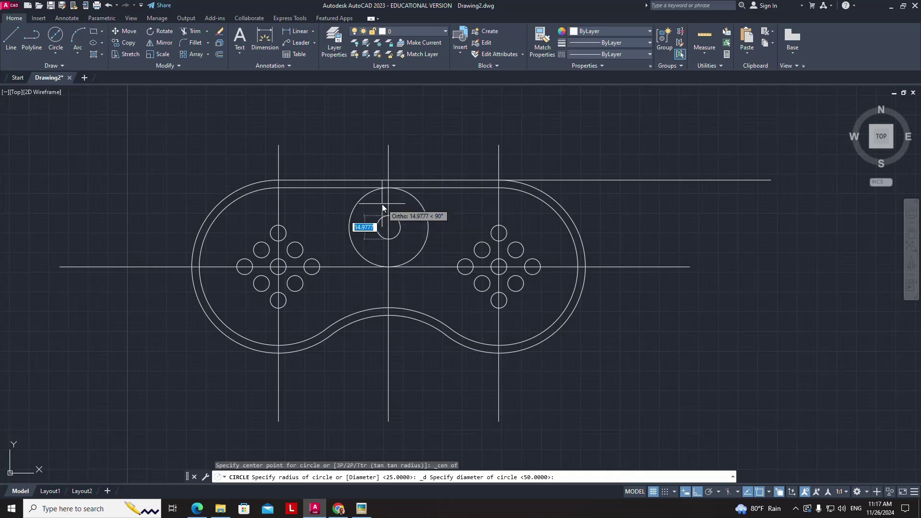
pyautogui.write('30')
pyautogui.press('Return')
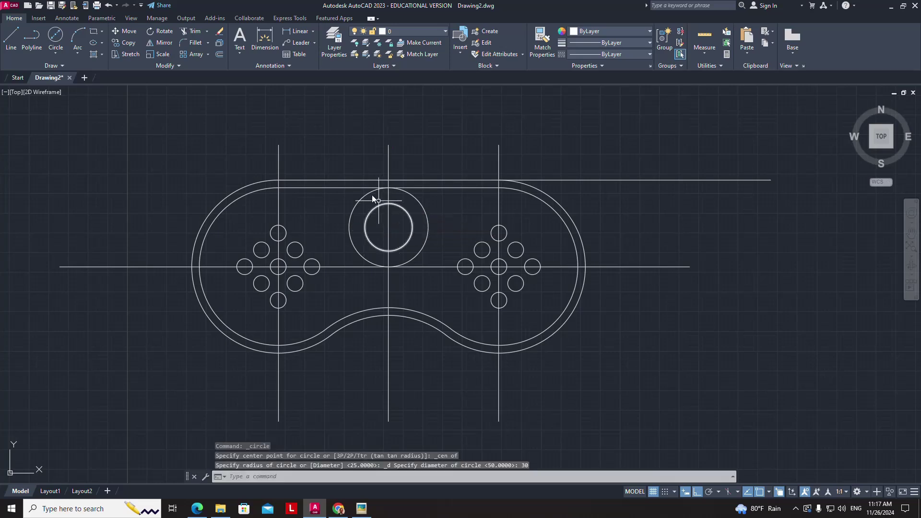
pyautogui.click(361, 509)
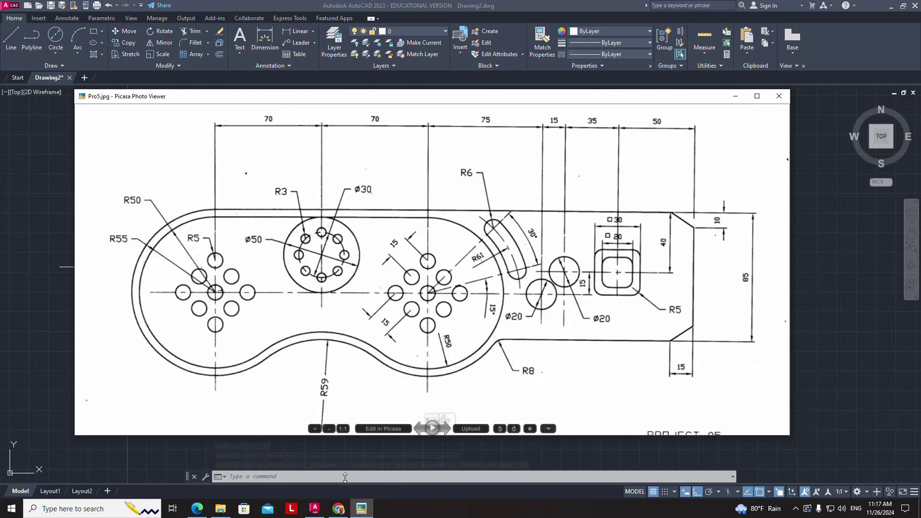
# Step: Draw a radius 3 hole at the bottom of the Ø30 circle
pyautogui.click(314, 510)
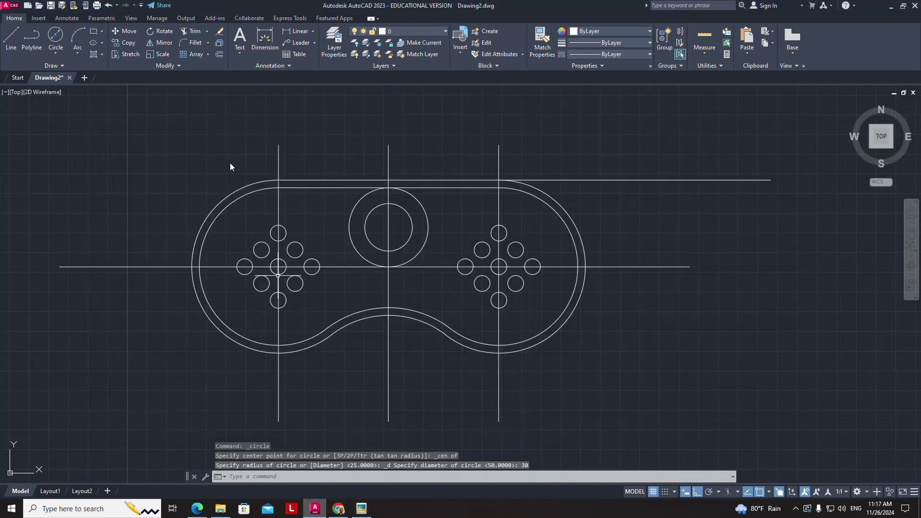
pyautogui.click(54, 53)
pyautogui.click(58, 69)
pyautogui.click(388, 250)
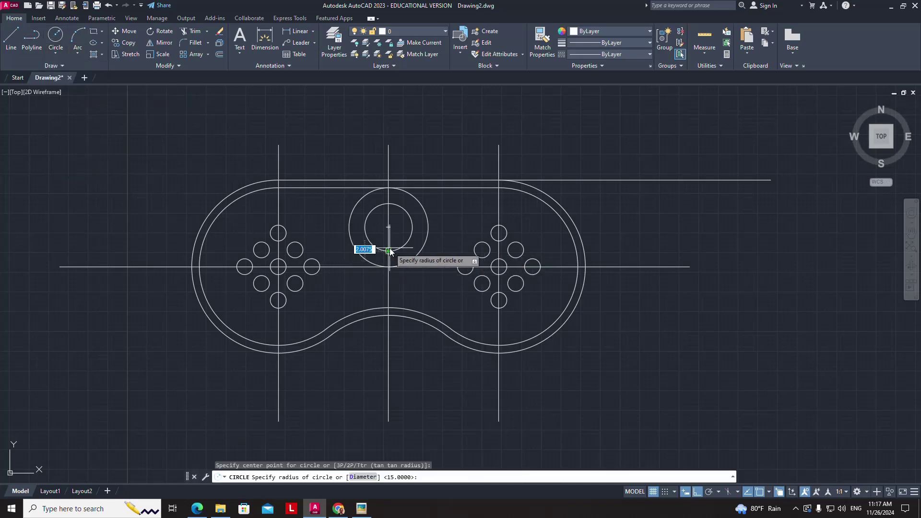
pyautogui.write('3')
pyautogui.press('Return')
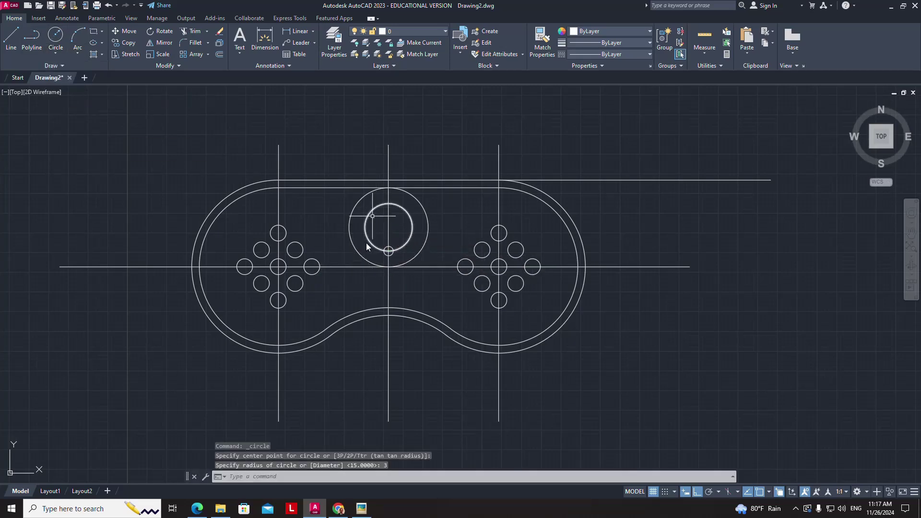
pyautogui.click(362, 509)
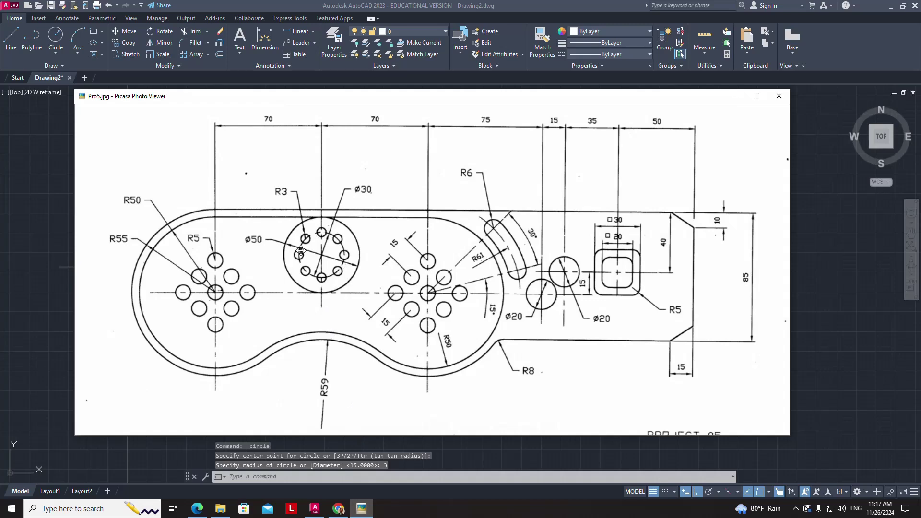
# Step: Polar-array the R3 hole into 8 items around the boss centre
pyautogui.click(314, 509)
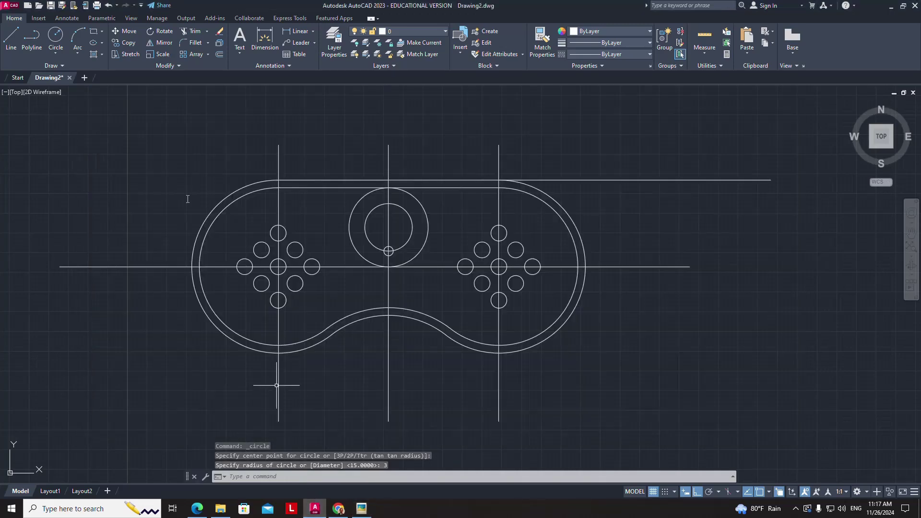
pyautogui.click(203, 54)
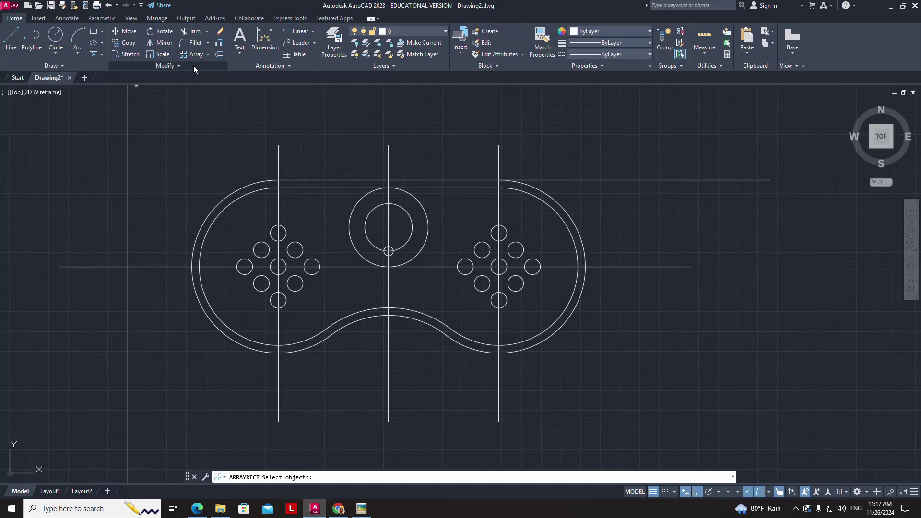
pyautogui.click(208, 55)
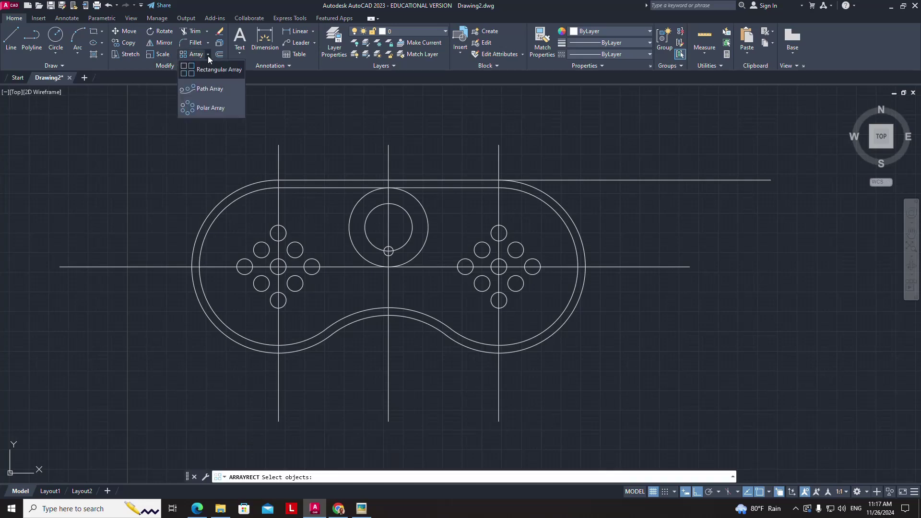
pyautogui.click(196, 108)
pyautogui.click(384, 254)
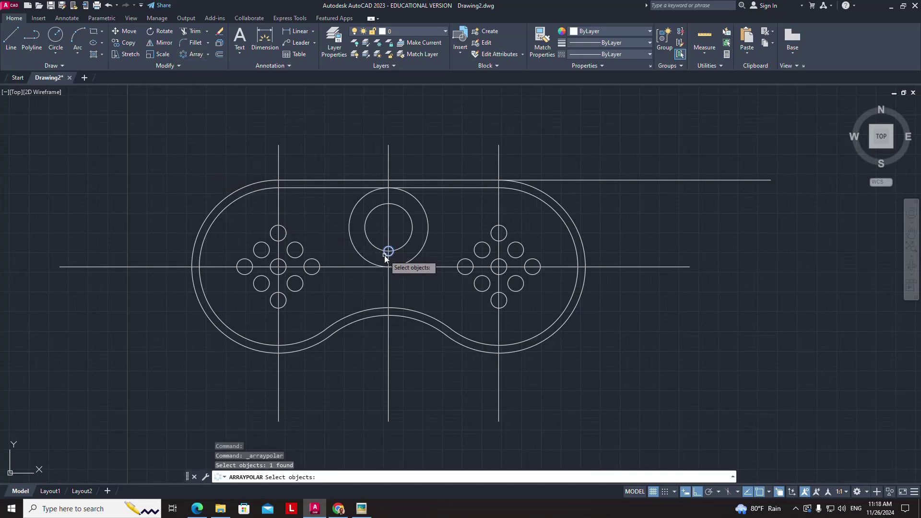
pyautogui.press('Return')
pyautogui.click(390, 232)
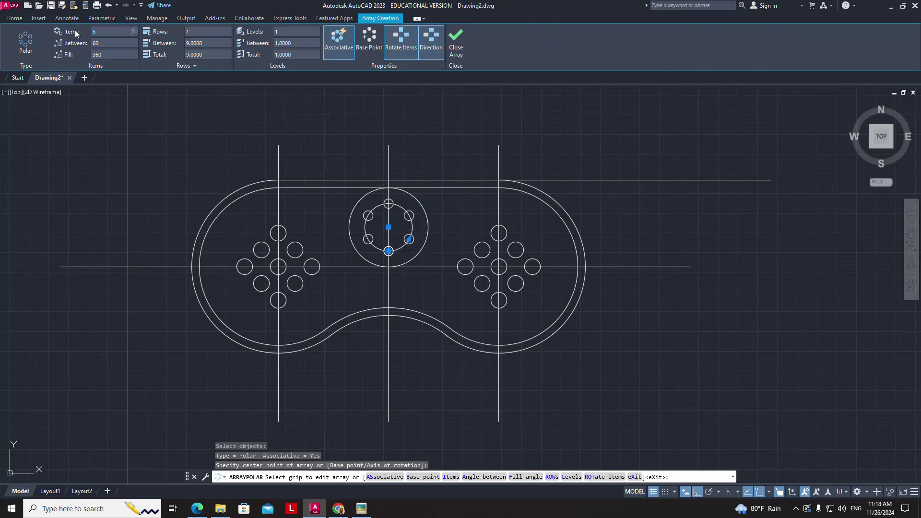
pyautogui.write('8')
pyautogui.press('Return')
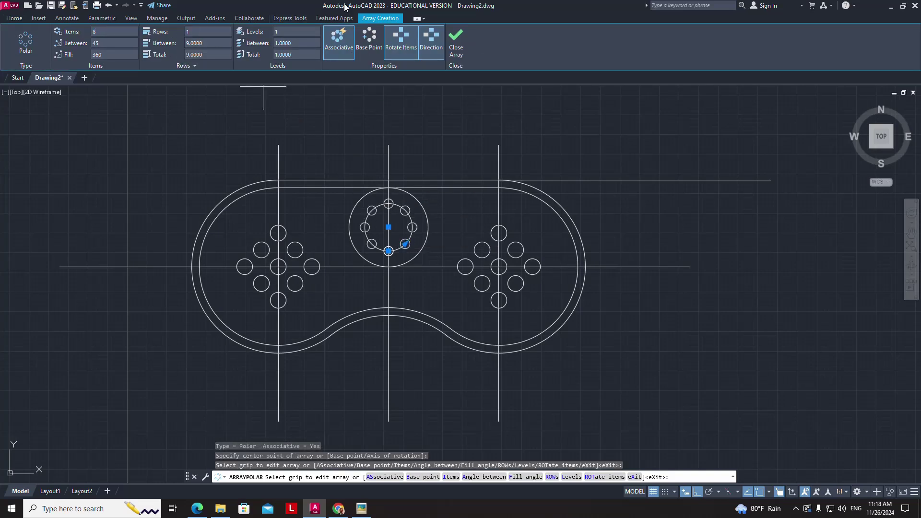
pyautogui.click(449, 46)
pyautogui.scroll(-2, 187, 206)
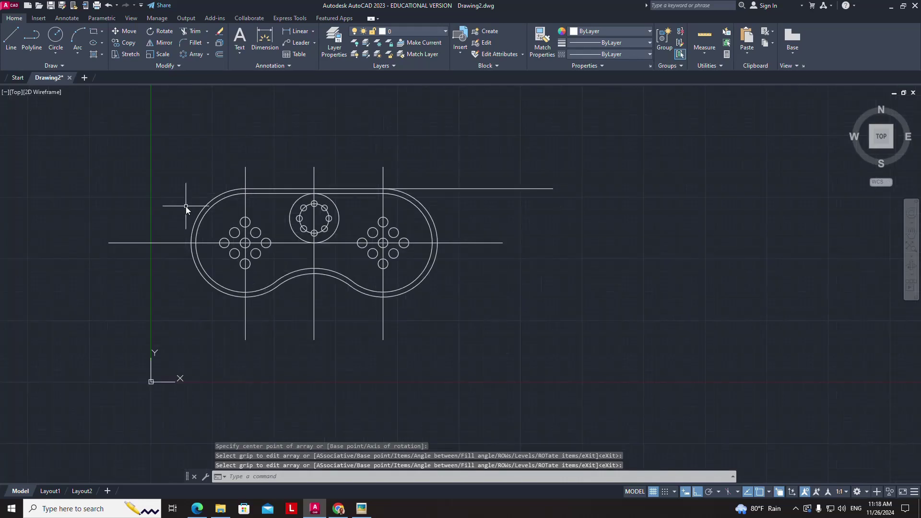
pyautogui.scroll(2, 402, 177)
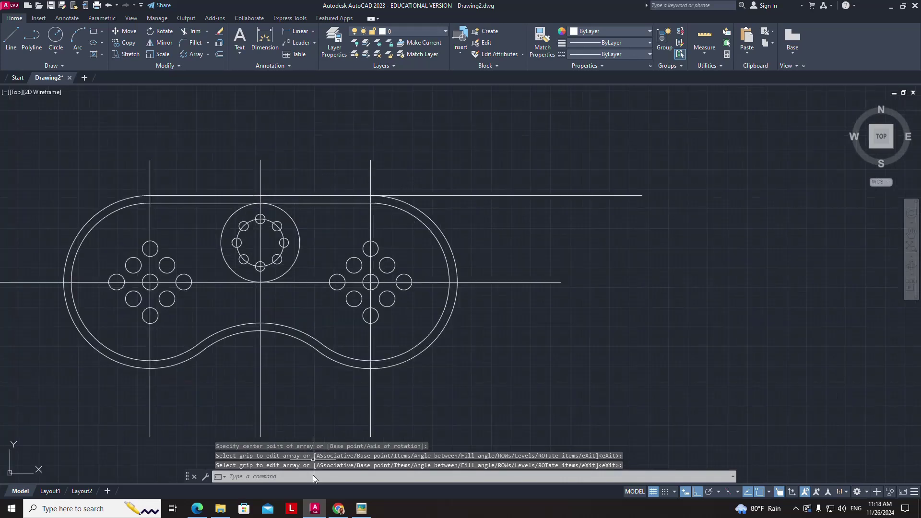
pyautogui.click(362, 509)
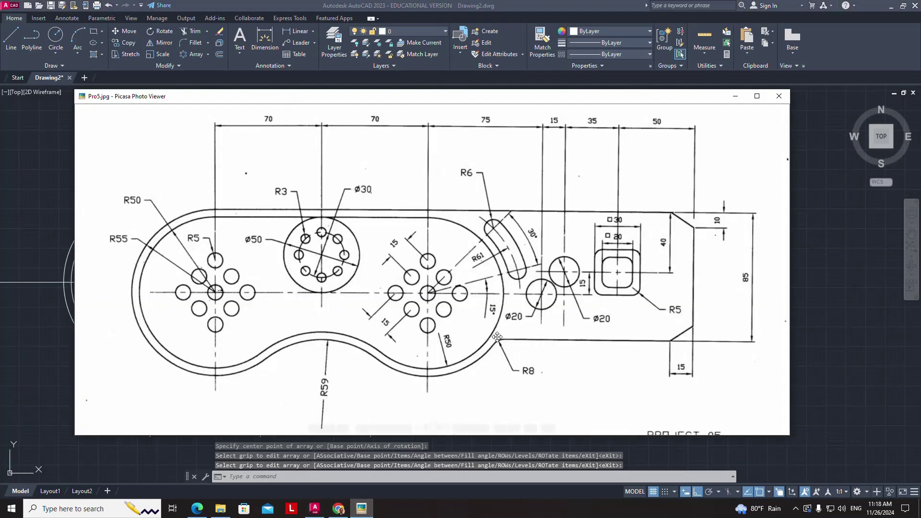
pyautogui.moveTo(432, 288)
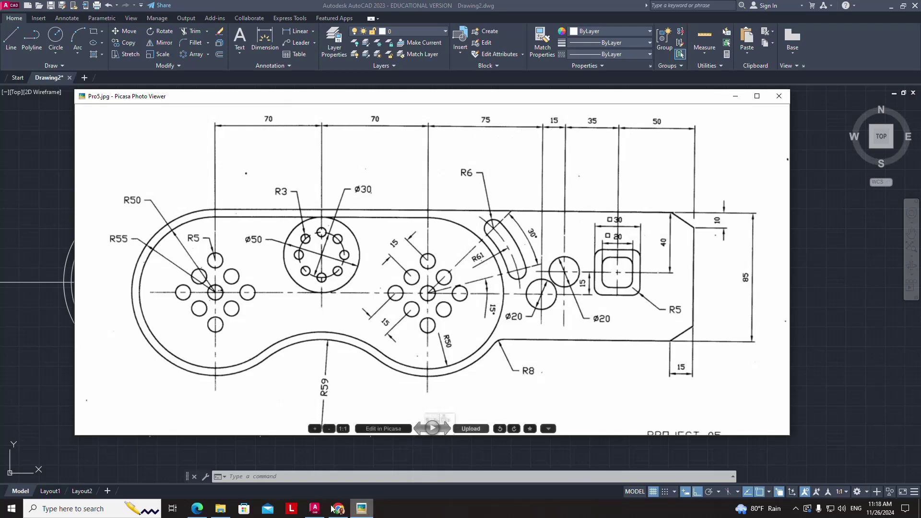
pyautogui.click(292, 510)
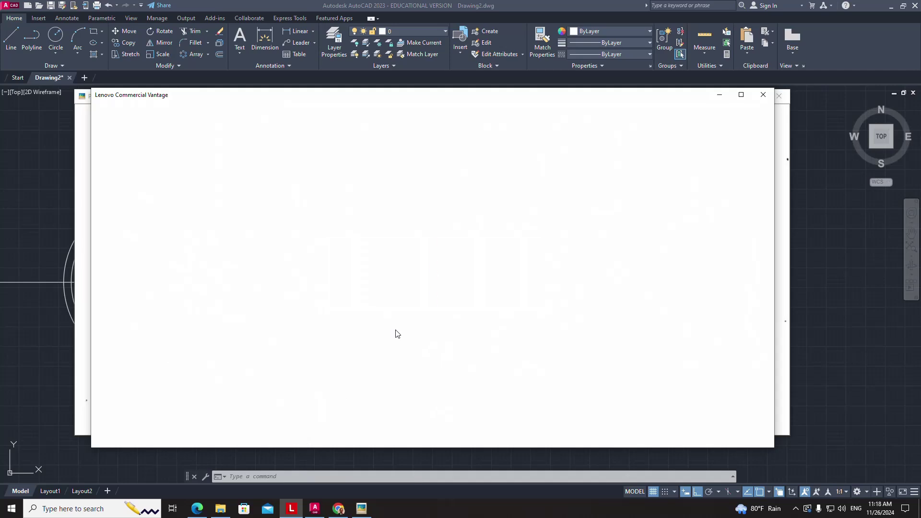
pyautogui.click(763, 95)
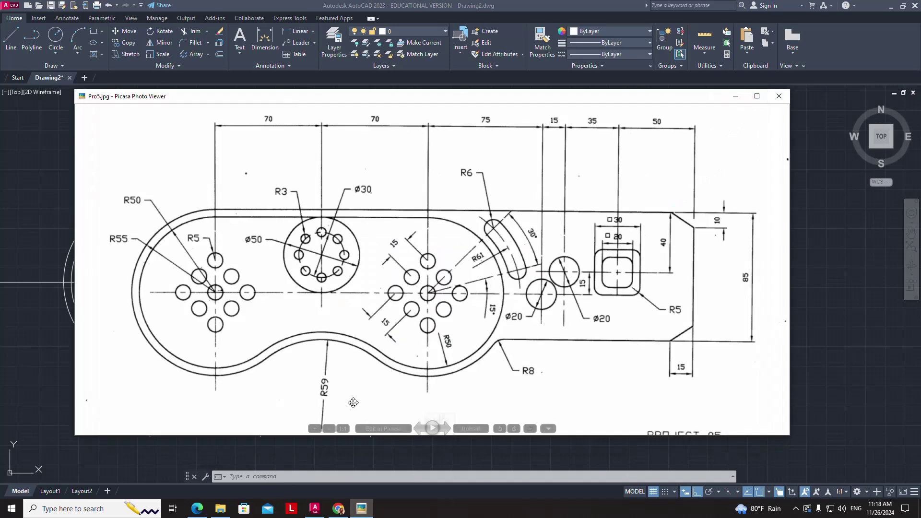
# Step: Offset vertical lines 75 right of the right centreline, then 15 further right
pyautogui.click(315, 509)
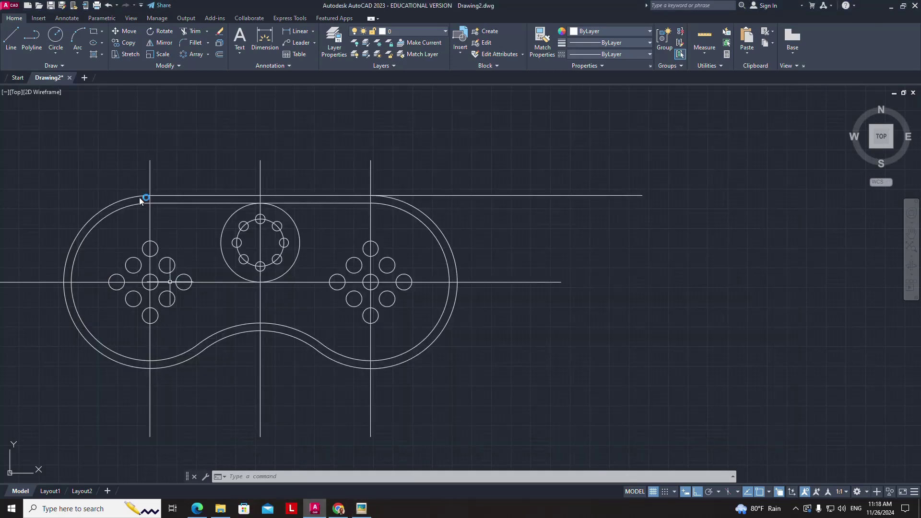
pyautogui.click(217, 53)
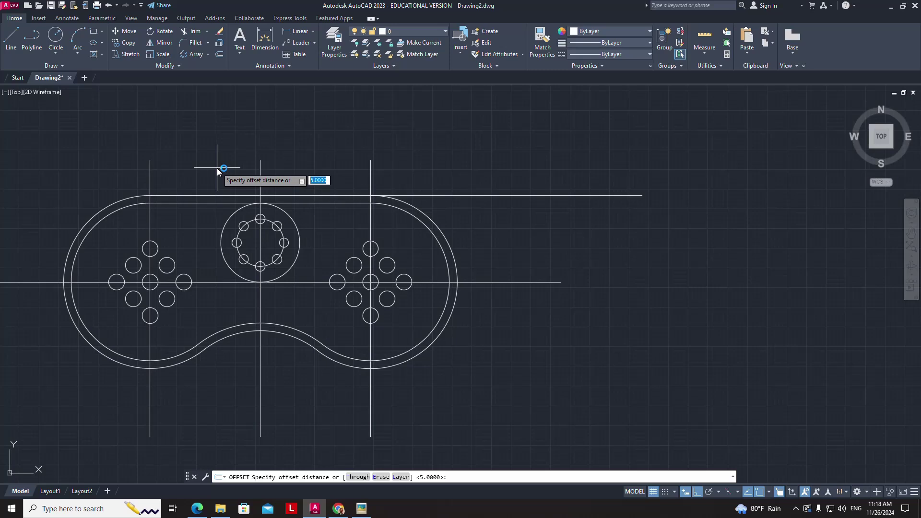
pyautogui.write('75')
pyautogui.press('Return')
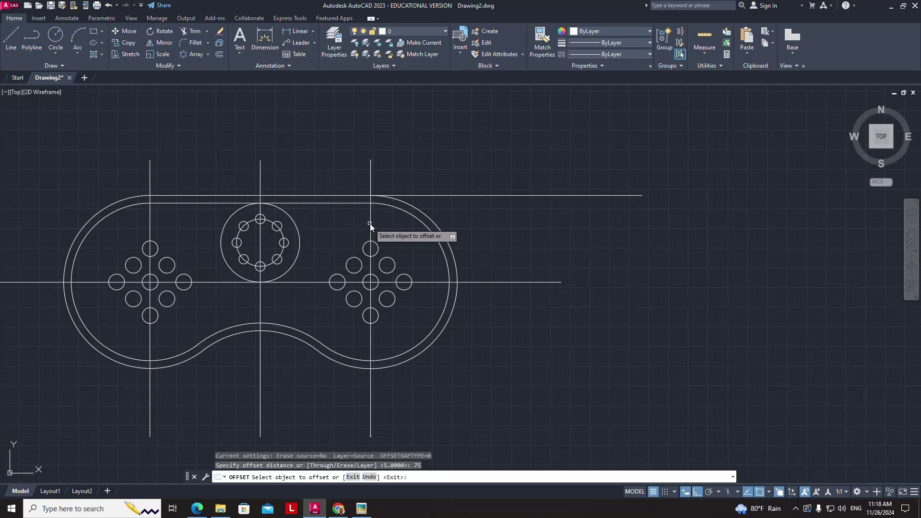
pyautogui.click(370, 223)
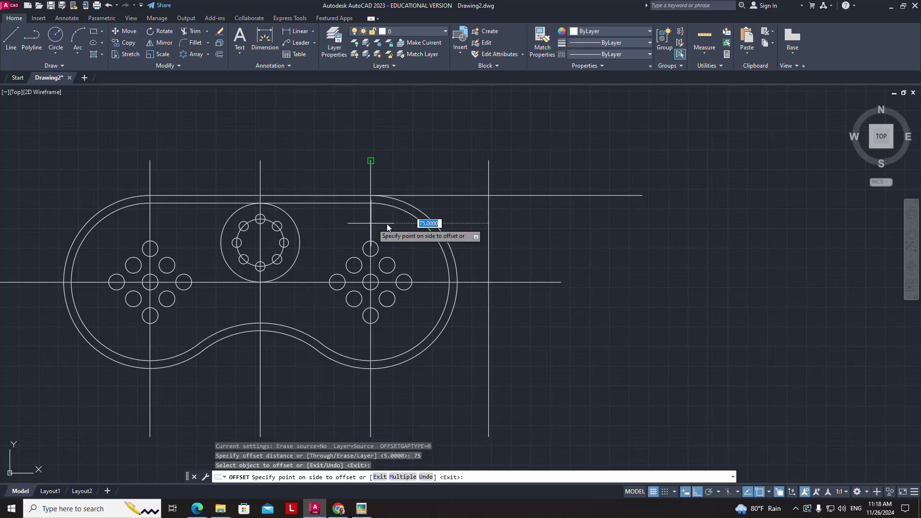
pyautogui.click(221, 55)
pyautogui.write('15')
pyautogui.press('Return')
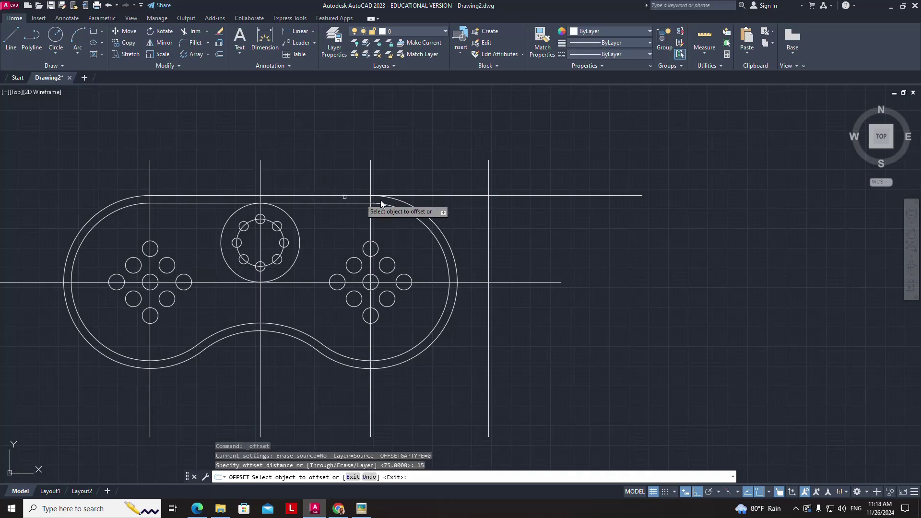
pyautogui.click(489, 226)
pyautogui.click(540, 227)
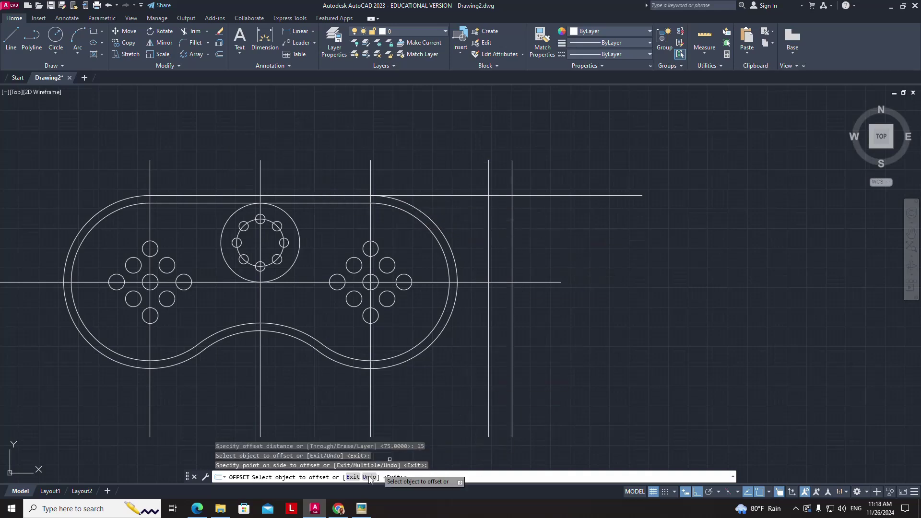
# Step: Offset two more vertical lines, 35 and then 50 further right
pyautogui.click(362, 509)
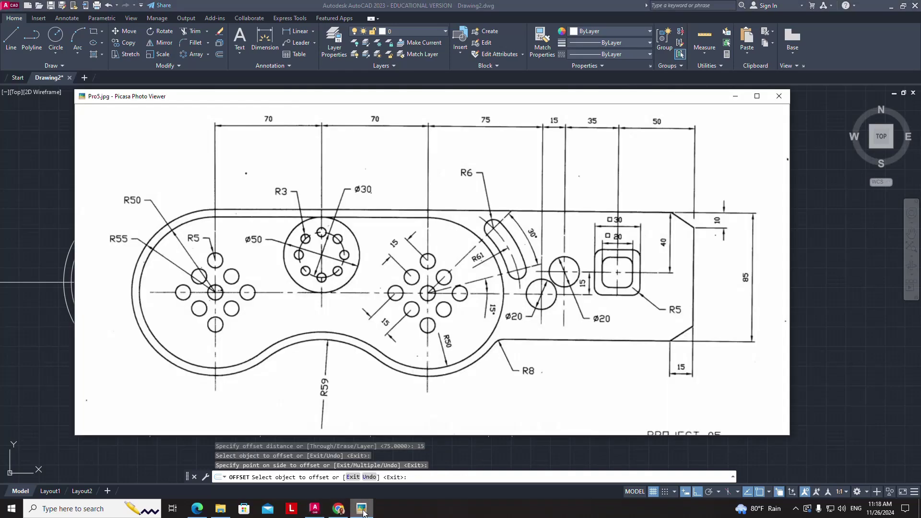
pyautogui.click(362, 510)
pyautogui.click(219, 54)
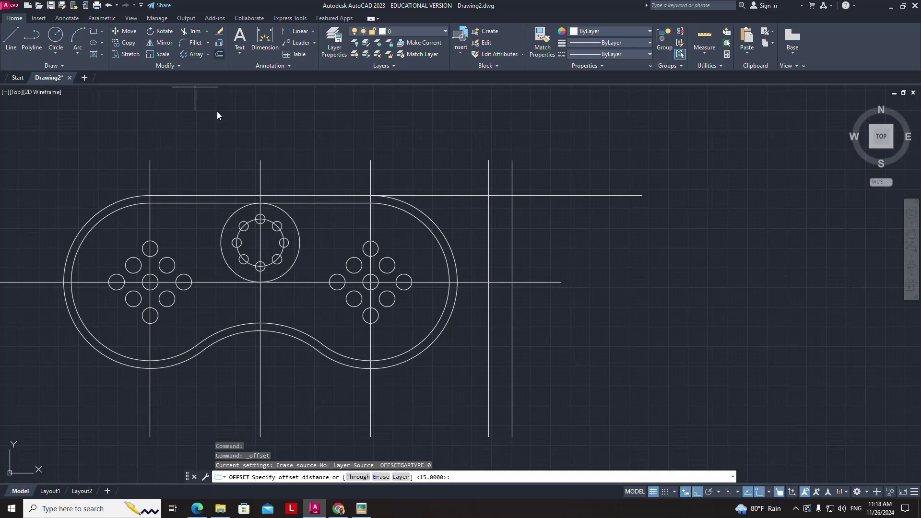
pyautogui.write('35')
pyautogui.press('Return')
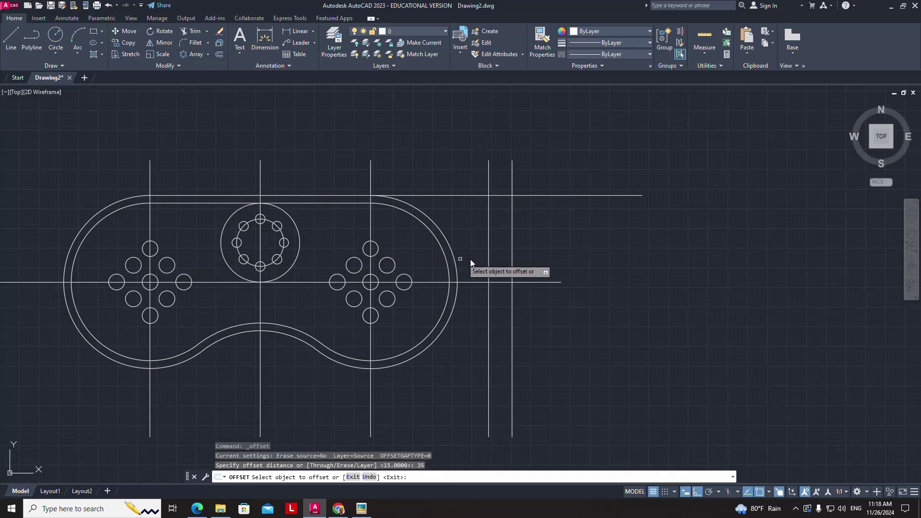
pyautogui.click(513, 249)
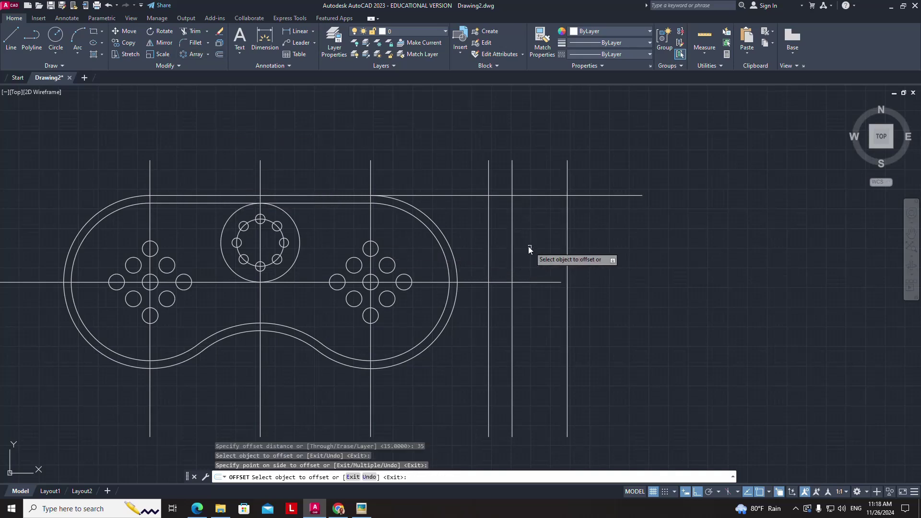
pyautogui.click(220, 53)
pyautogui.write('5')
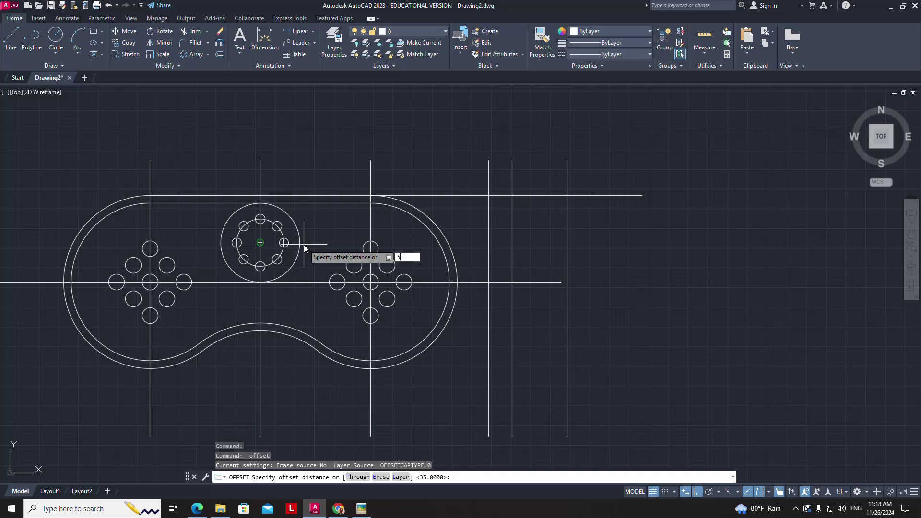
pyautogui.write('0')
pyautogui.press('Return')
pyautogui.click(568, 250)
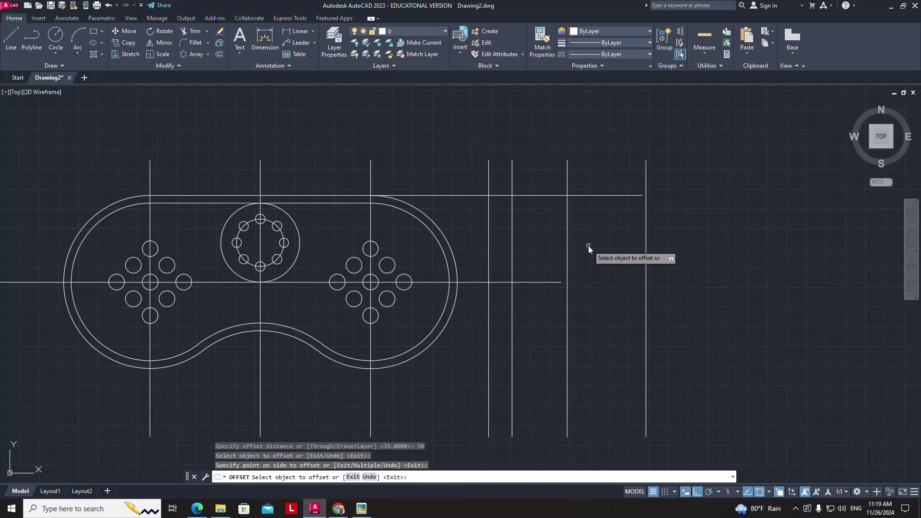
pyautogui.rightClick(588, 246)
pyautogui.click(595, 250)
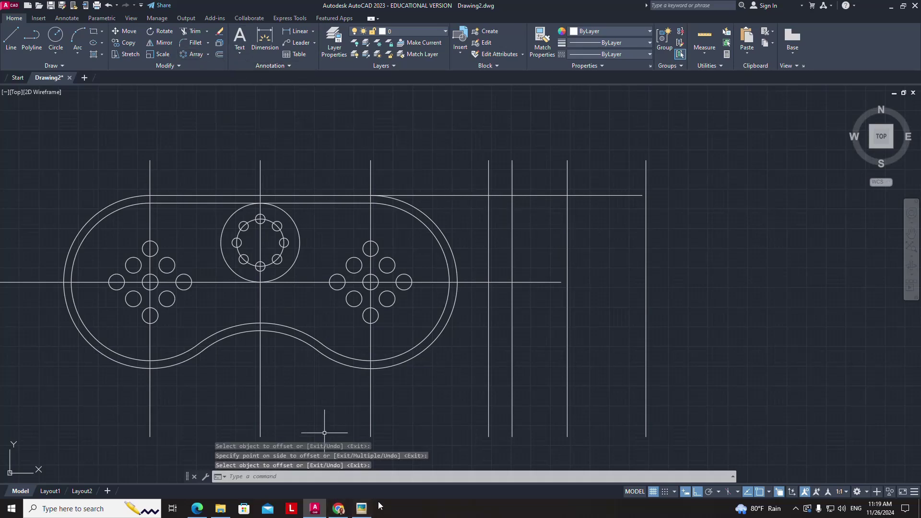
# Step: Offset the top horizontal line 85 downward for the tab's bottom edge
pyautogui.click(362, 509)
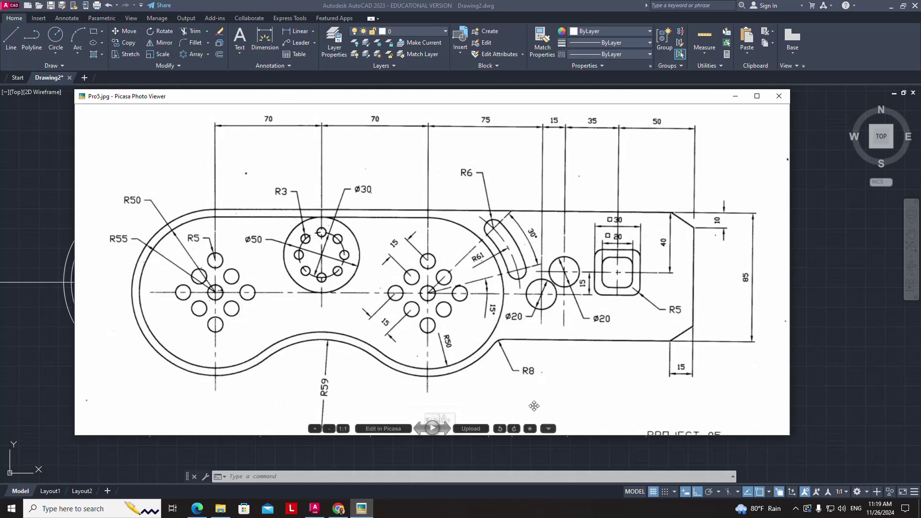
pyautogui.click(314, 508)
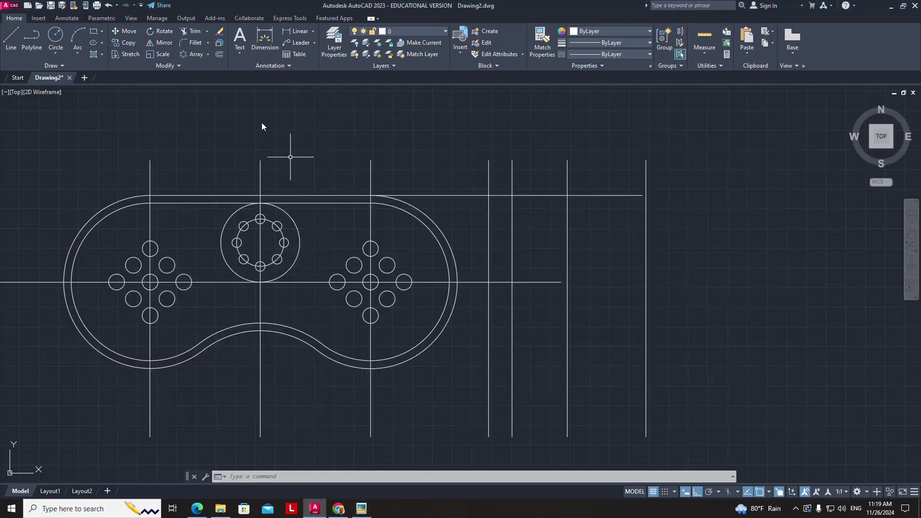
pyautogui.click(219, 55)
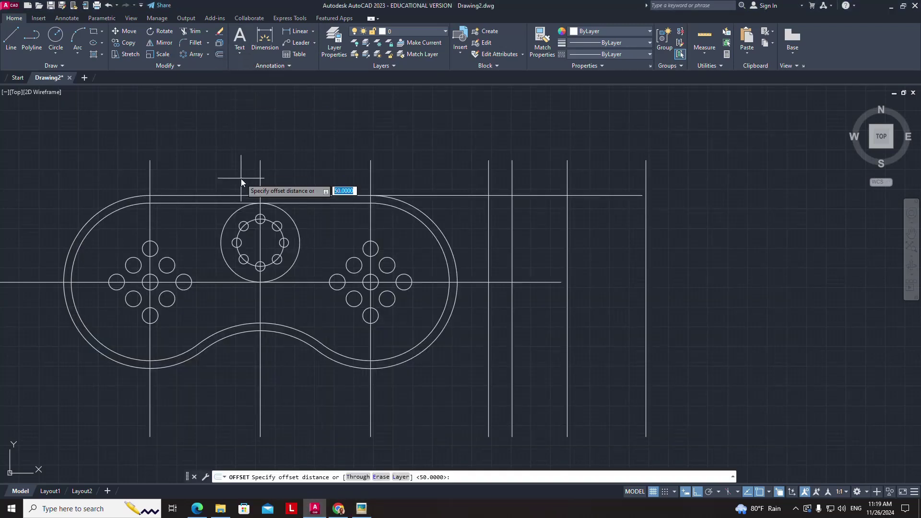
pyautogui.write('85')
pyautogui.press('Return')
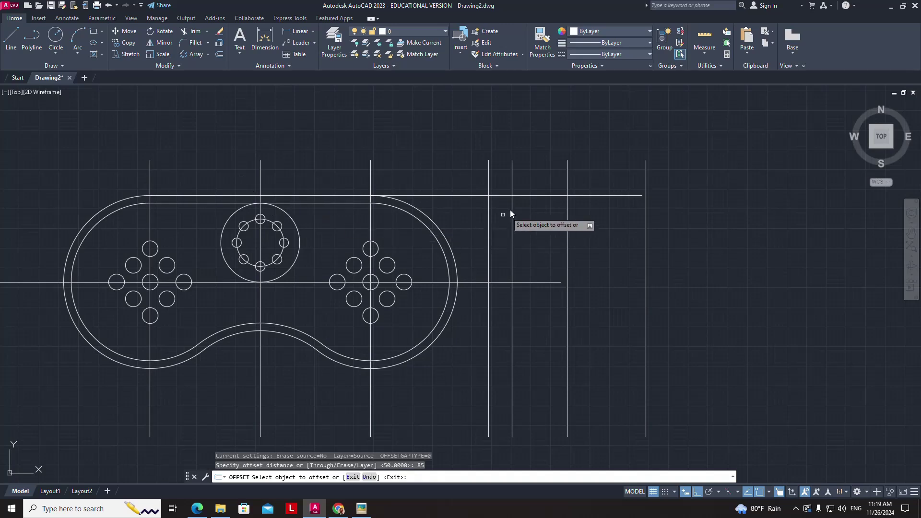
pyautogui.click(526, 196)
pyautogui.click(525, 223)
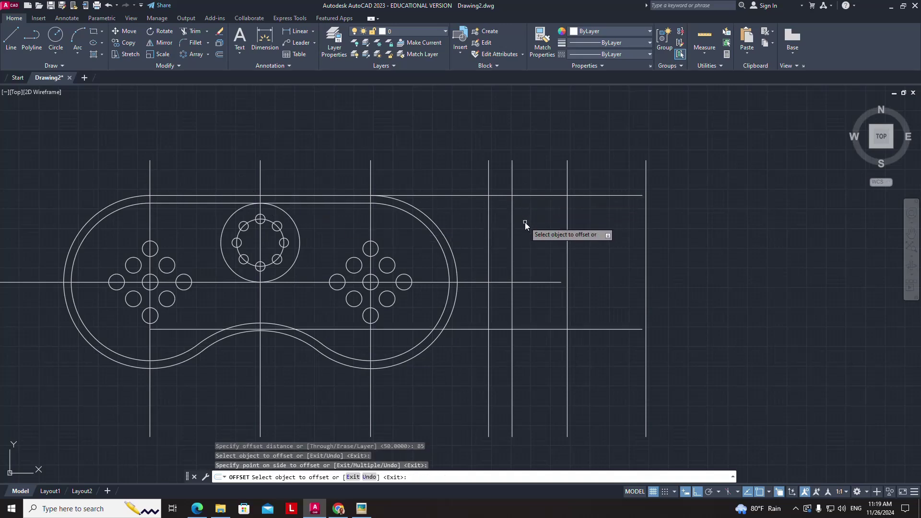
pyautogui.rightClick(525, 223)
pyautogui.click(532, 229)
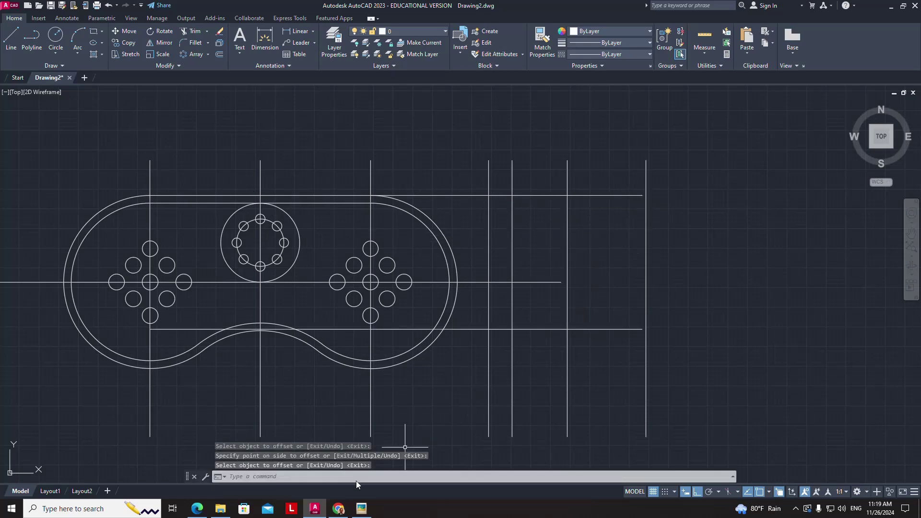
pyautogui.moveTo(339, 508)
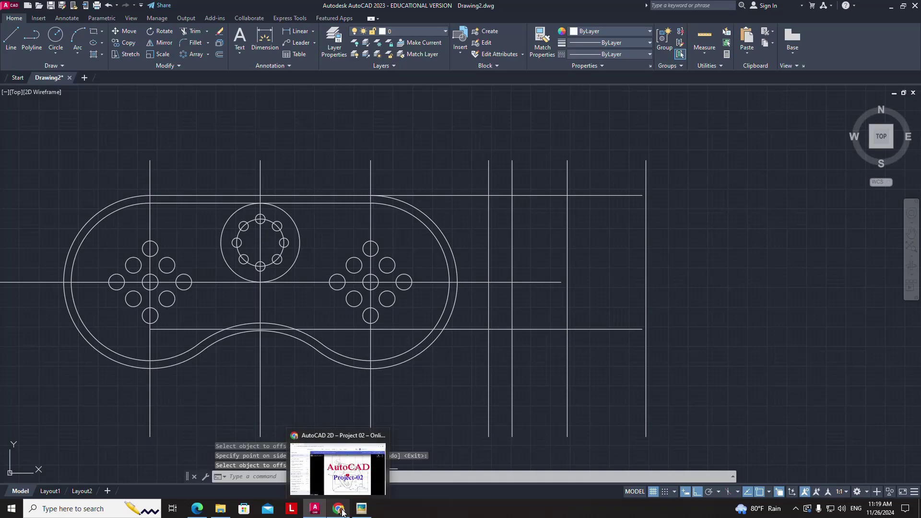
pyautogui.click(342, 513)
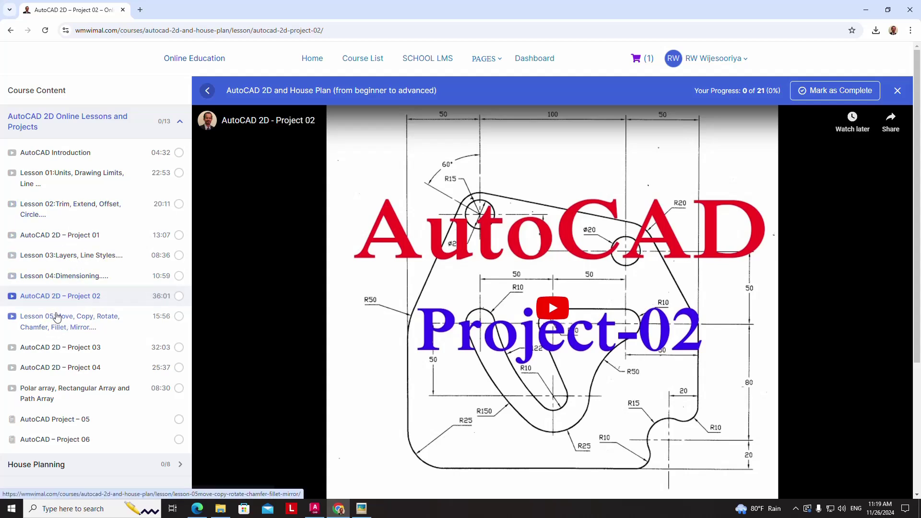
pyautogui.click(315, 509)
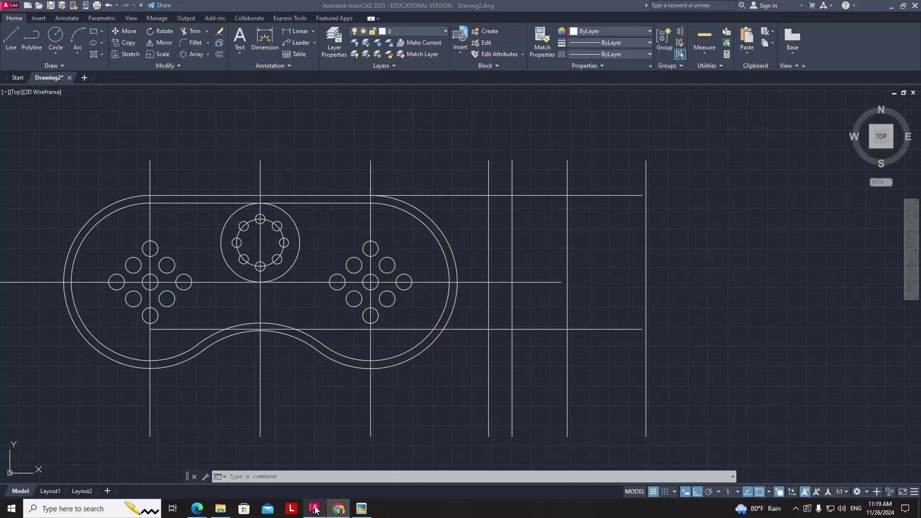
pyautogui.click(362, 509)
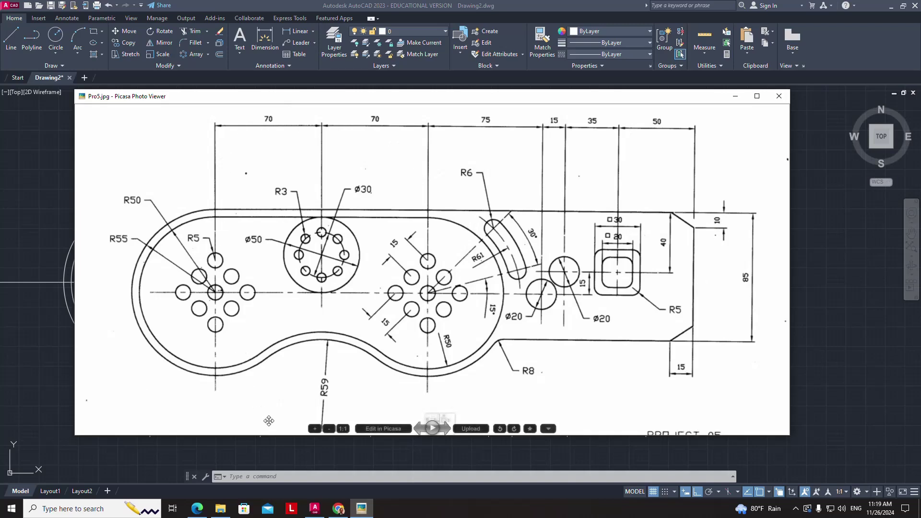
pyautogui.click(314, 509)
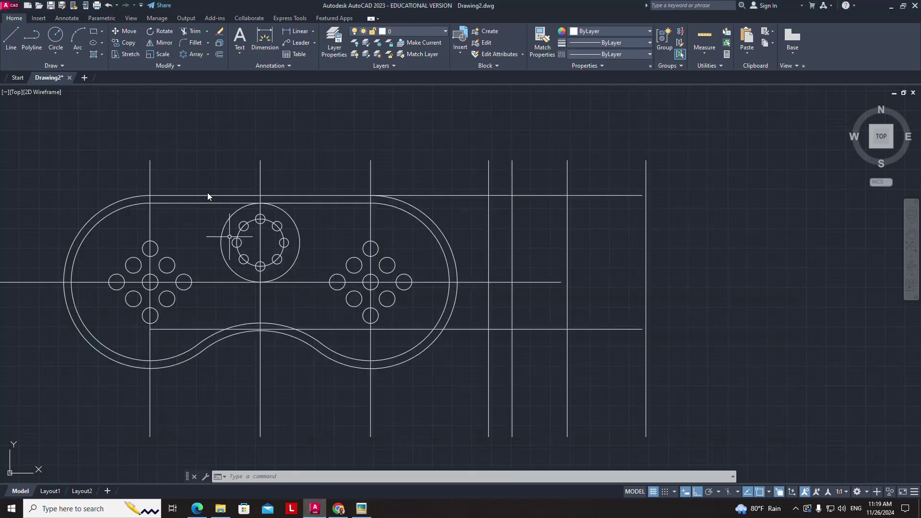
# Step: Set chamfer distances to 10 and 15 and chamfer the tab's top-right corner
pyautogui.click(207, 43)
pyautogui.click(195, 92)
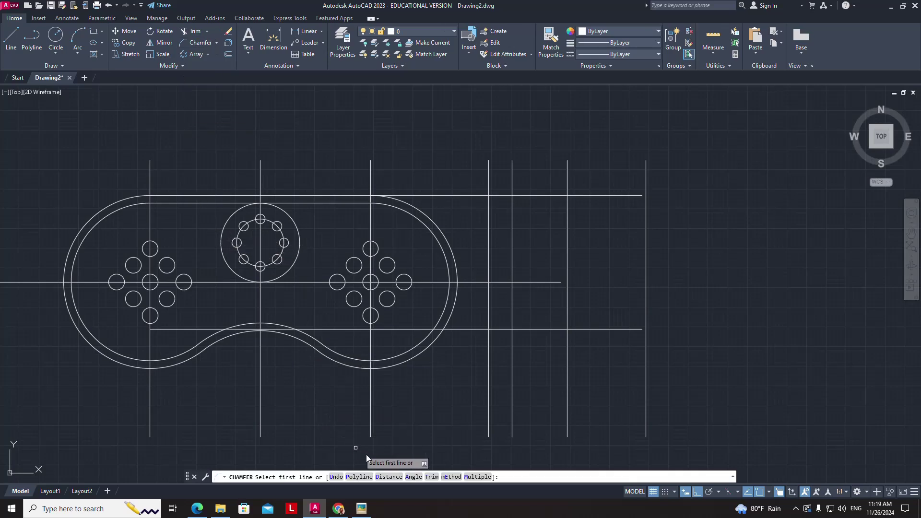
pyautogui.click(387, 477)
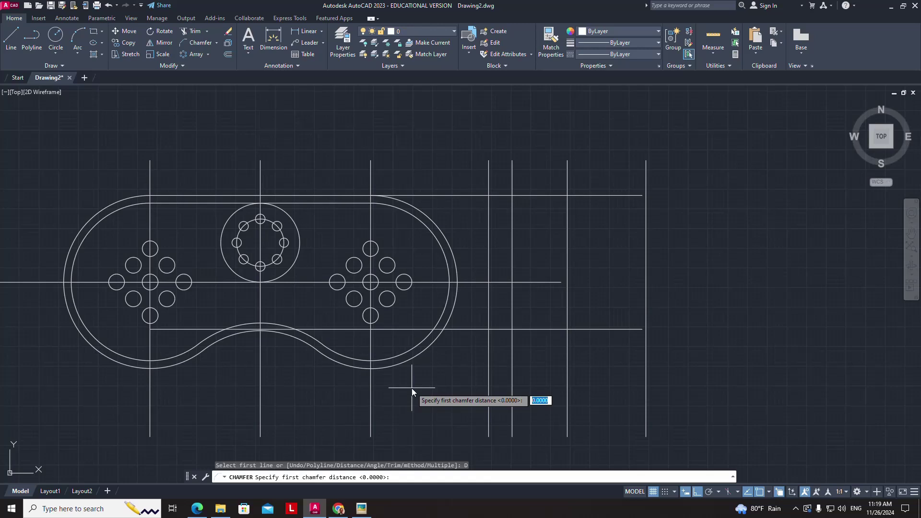
pyautogui.write('1')
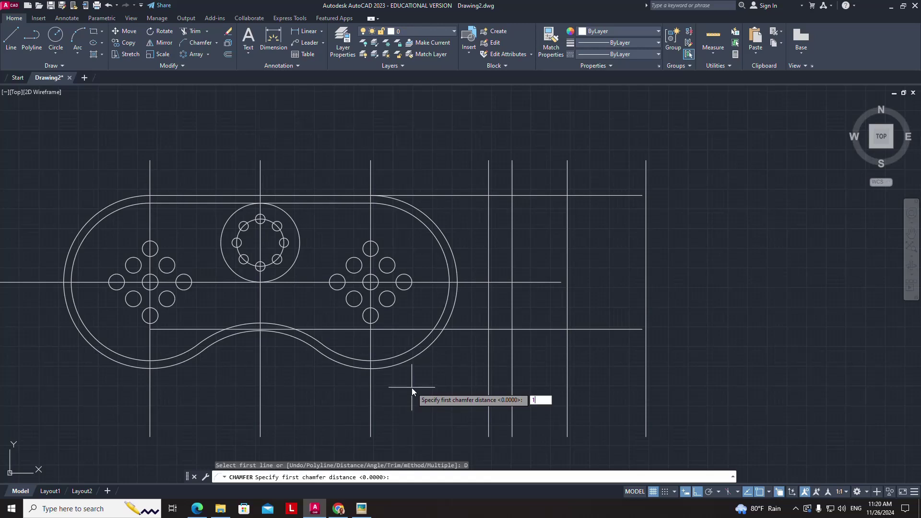
pyautogui.write('0')
pyautogui.press('Return')
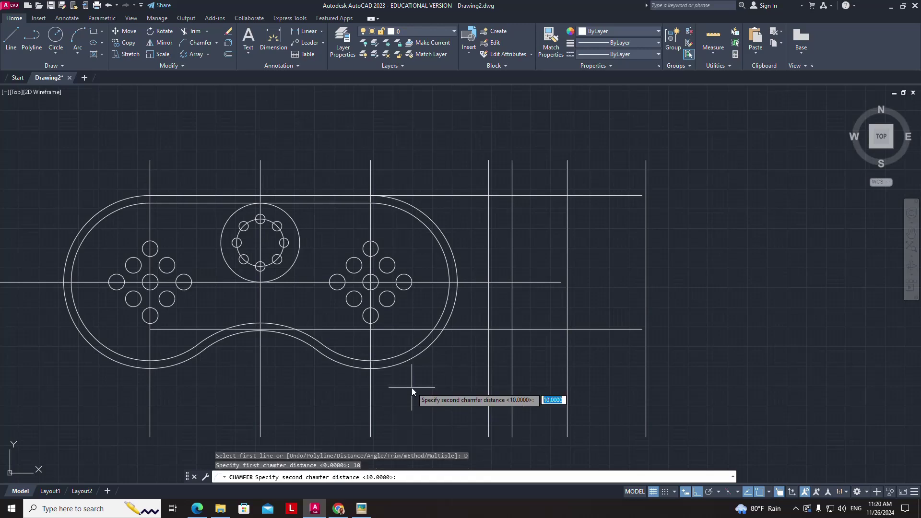
pyautogui.write('15')
pyautogui.press('Return')
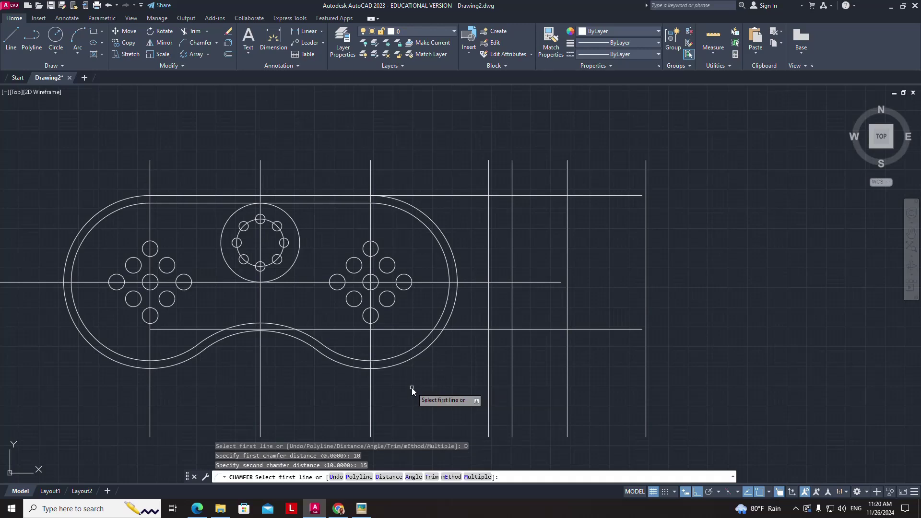
pyautogui.click(646, 209)
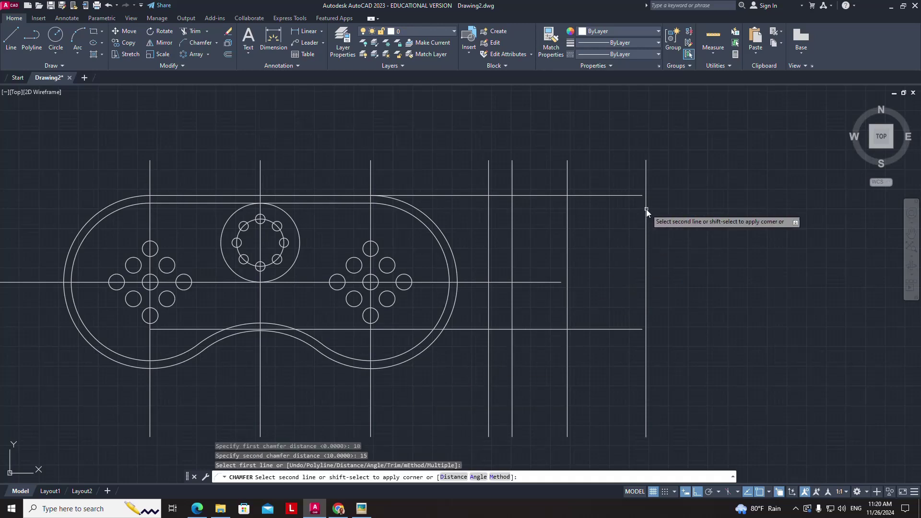
pyautogui.click(621, 195)
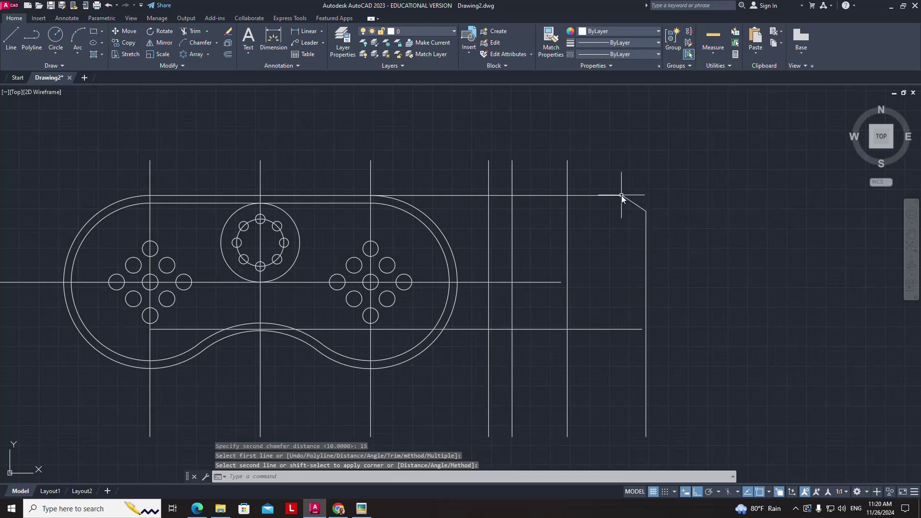
# Step: Chamfer the tab's bottom-right corner with the same 10 by 15 distances
pyautogui.click(188, 43)
pyautogui.click(646, 308)
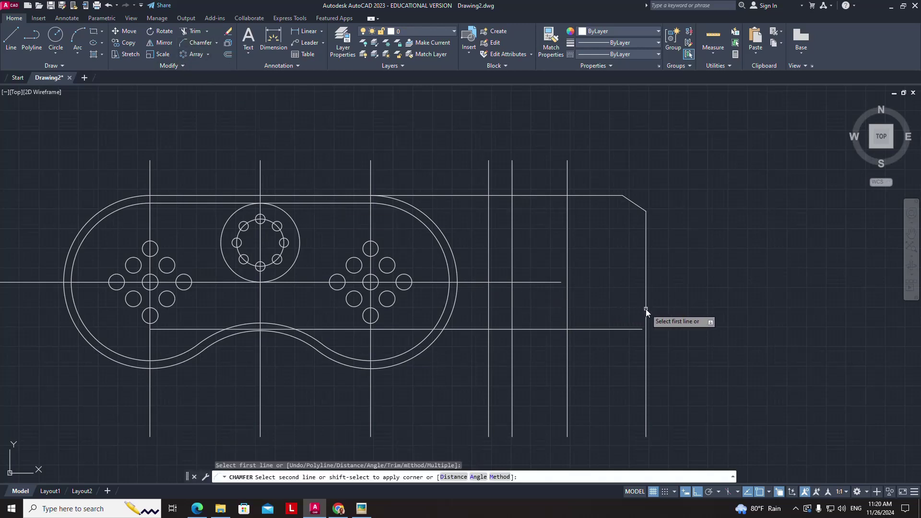
pyautogui.click(616, 329)
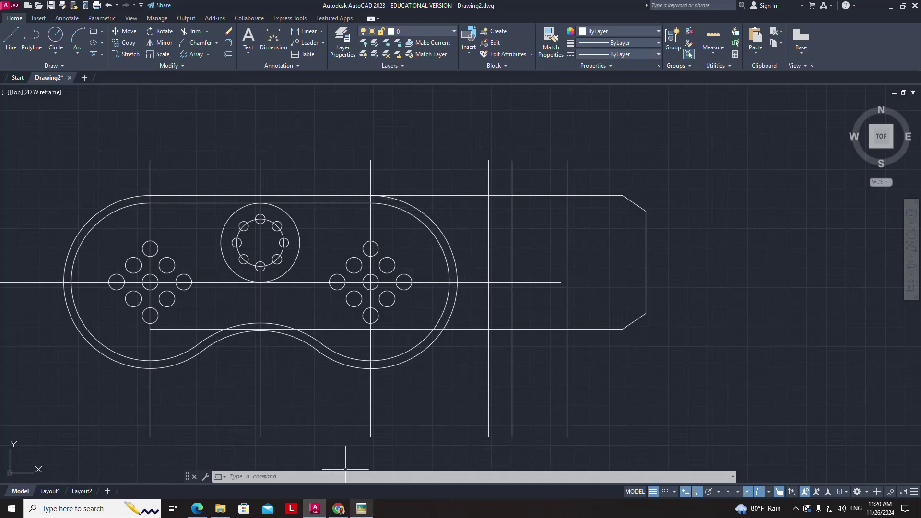
# Step: Fillet the lower outer arc into the tab's bottom line with radius 8
pyautogui.click(368, 510)
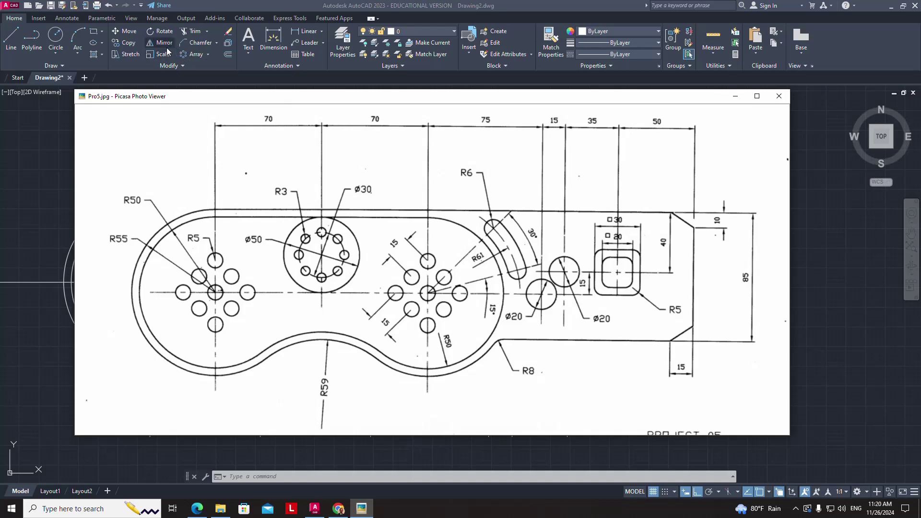
pyautogui.moveTo(431, 417)
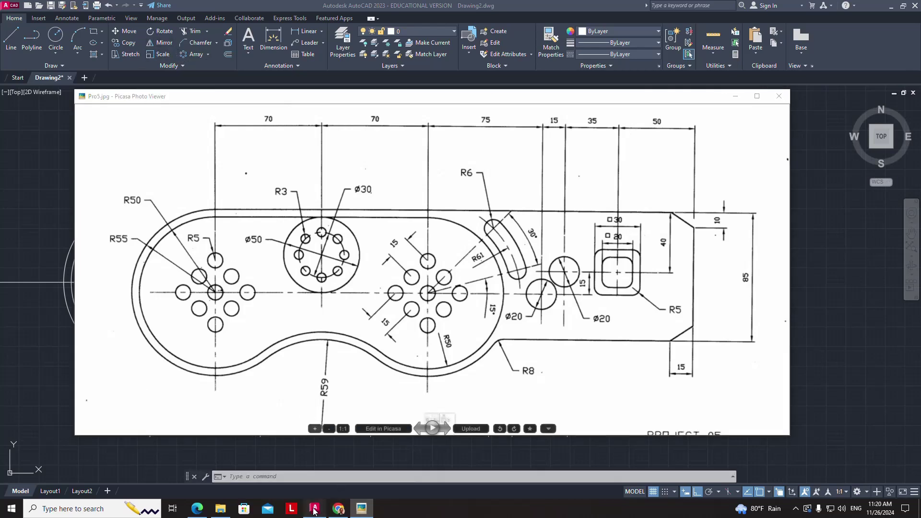
pyautogui.click(315, 508)
pyautogui.click(218, 43)
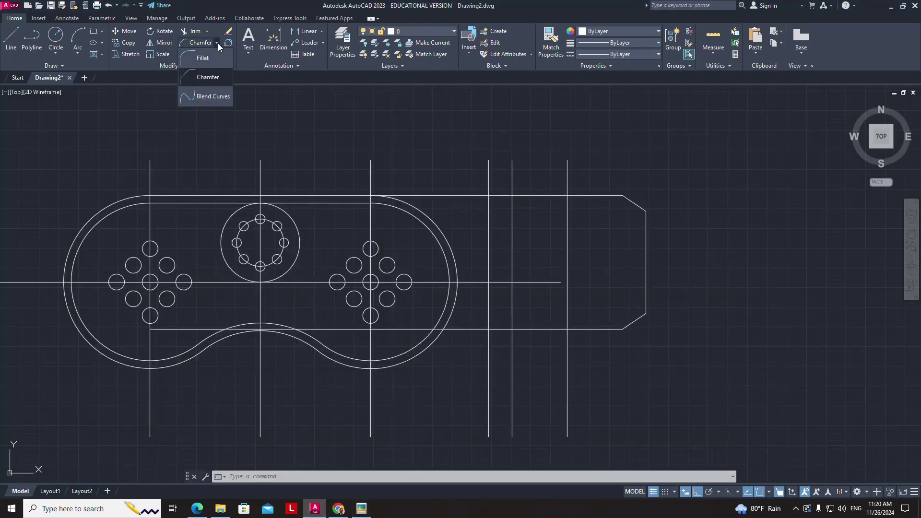
pyautogui.click(198, 57)
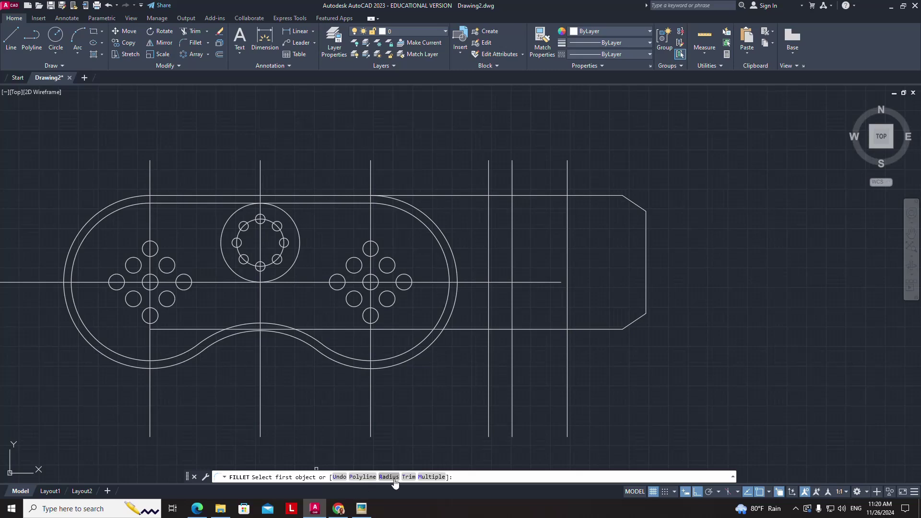
pyautogui.click(393, 477)
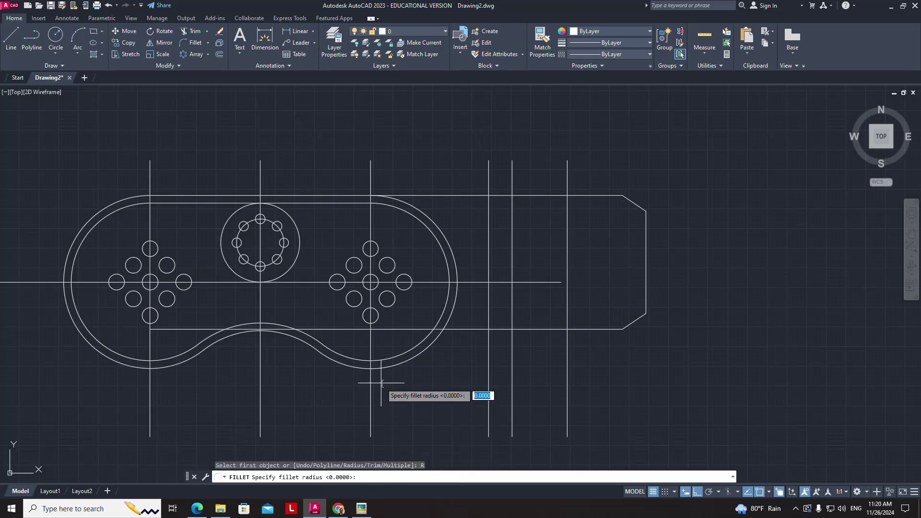
pyautogui.write('8')
pyautogui.press('Return')
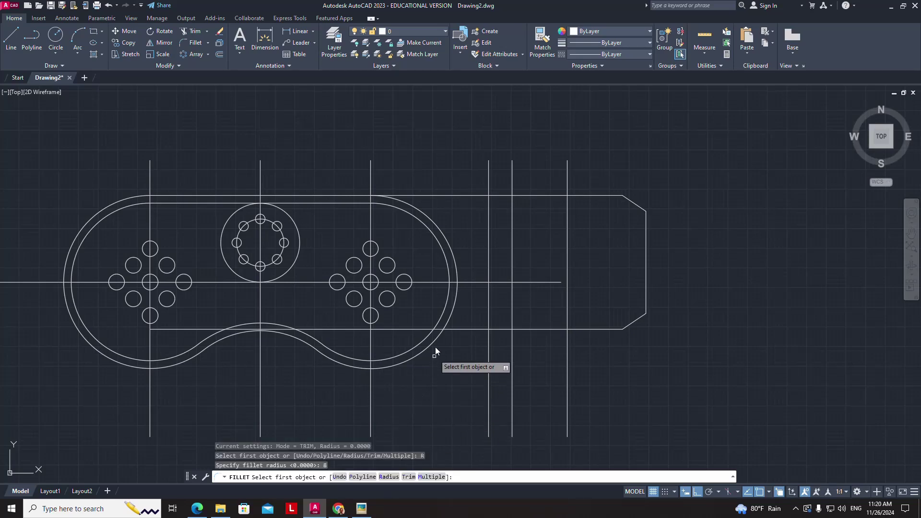
pyautogui.click(435, 341)
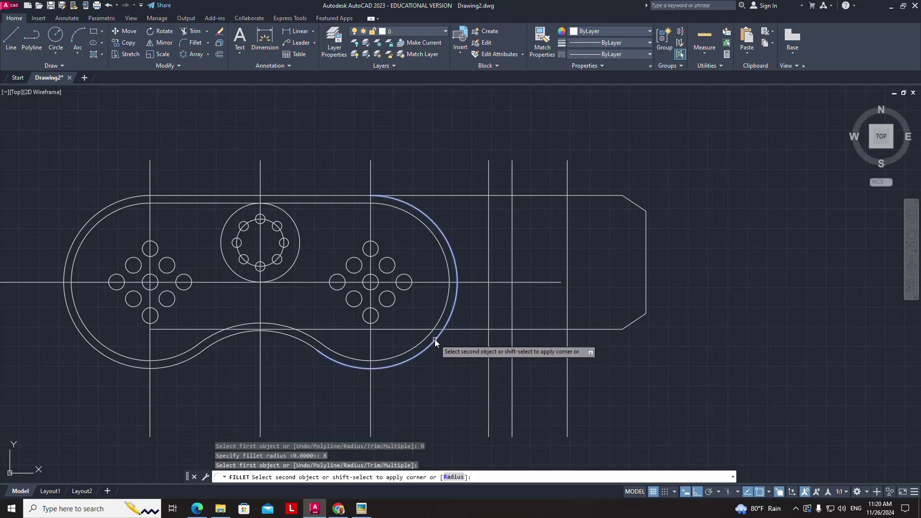
pyautogui.click(456, 329)
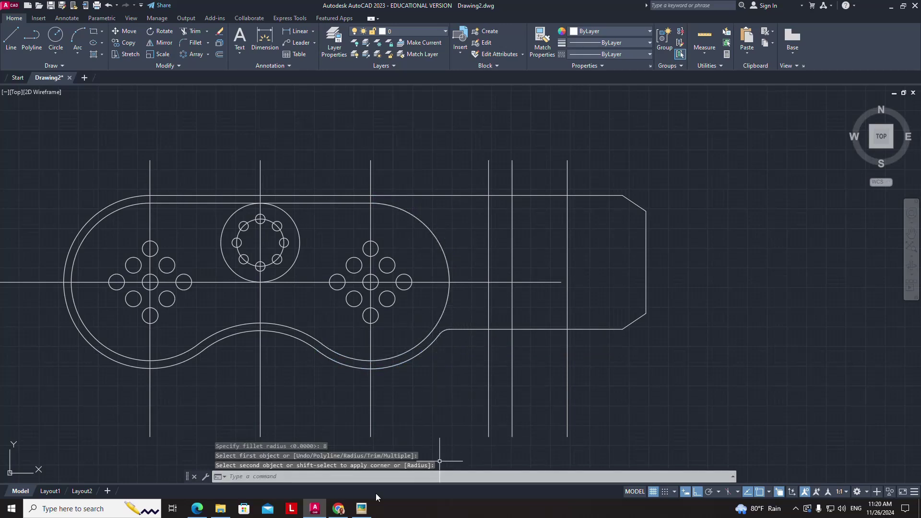
pyautogui.click(361, 507)
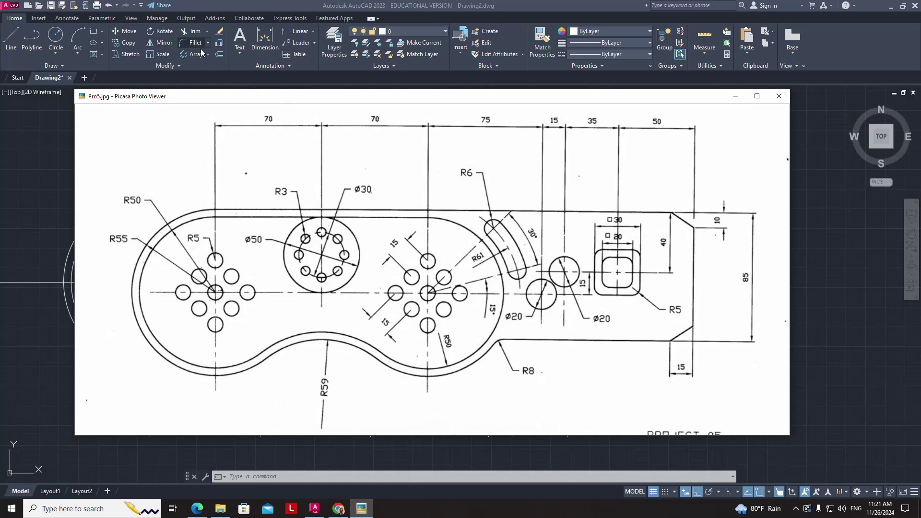
# Step: Offset the top line 40 downward
pyautogui.click(314, 508)
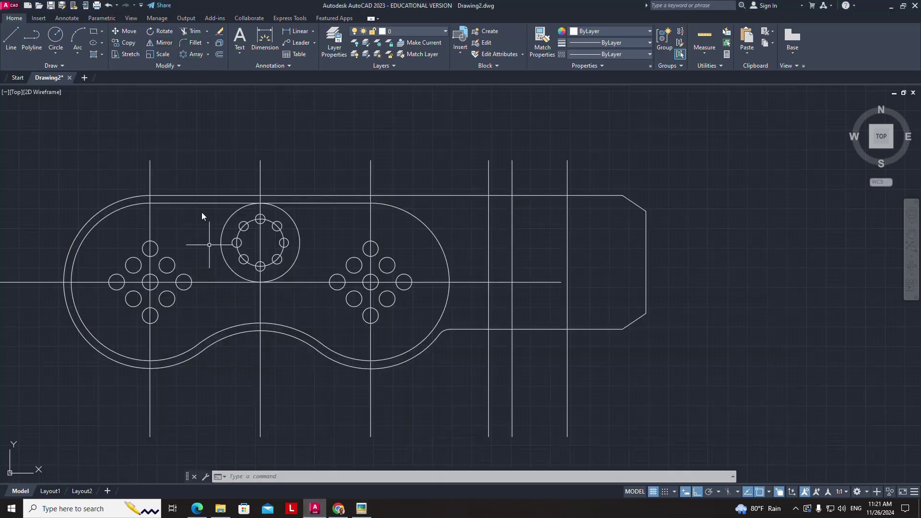
pyautogui.click(220, 54)
pyautogui.write('4')
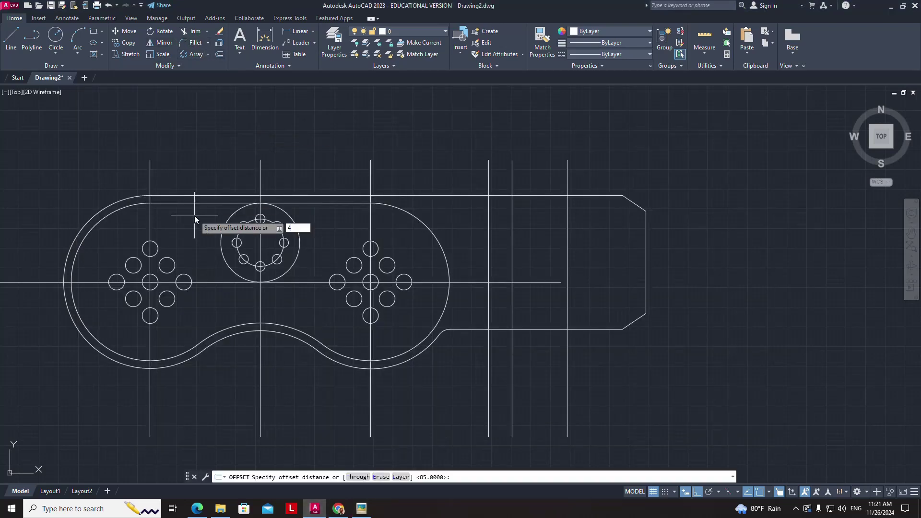
pyautogui.write('0')
pyautogui.press('Return')
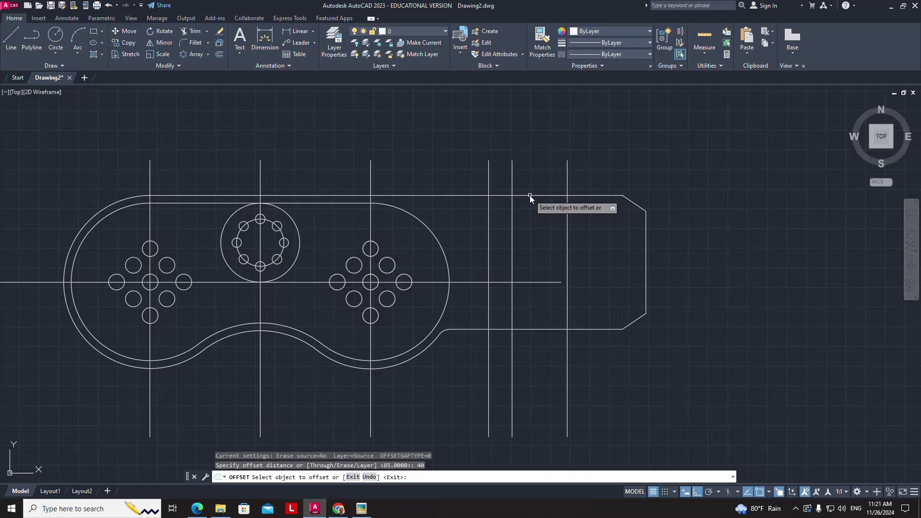
pyautogui.click(530, 194)
pyautogui.click(529, 220)
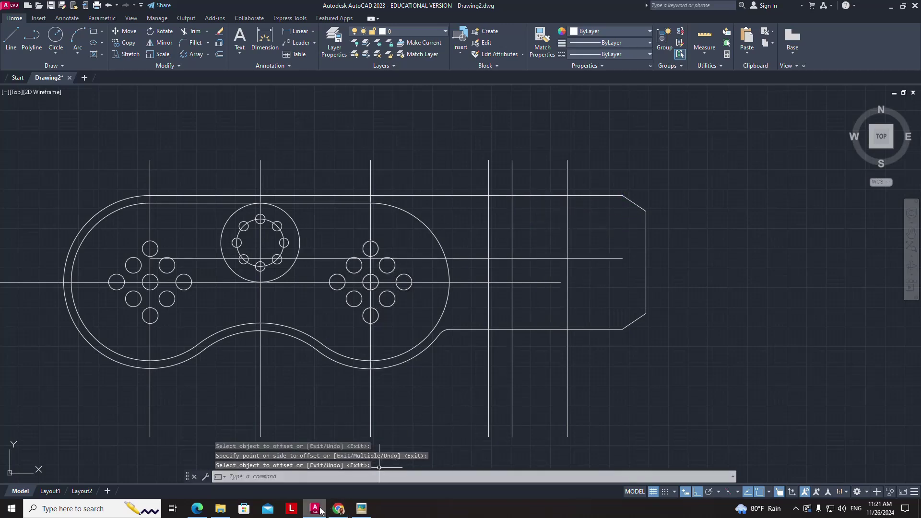
# Step: Check the Pro5.jpg reference and the online course page, then return to the drawing
pyautogui.click(355, 513)
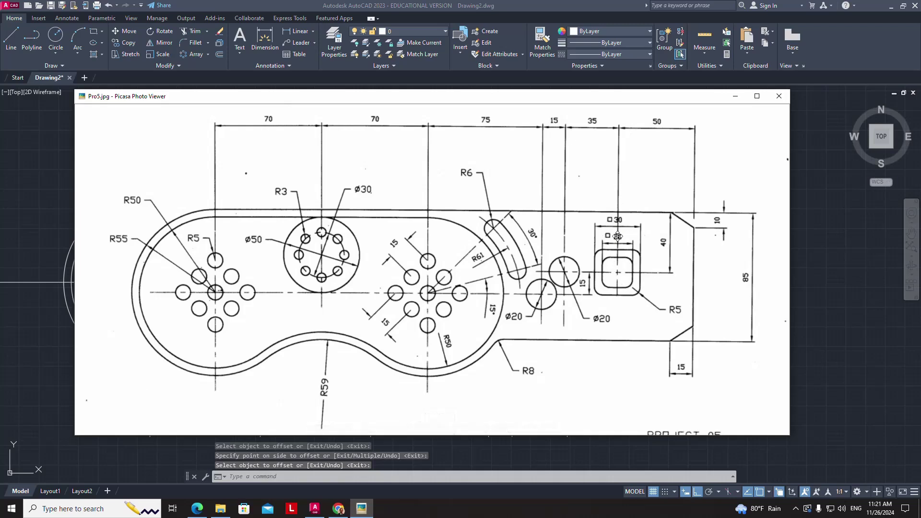
pyautogui.moveTo(432, 403)
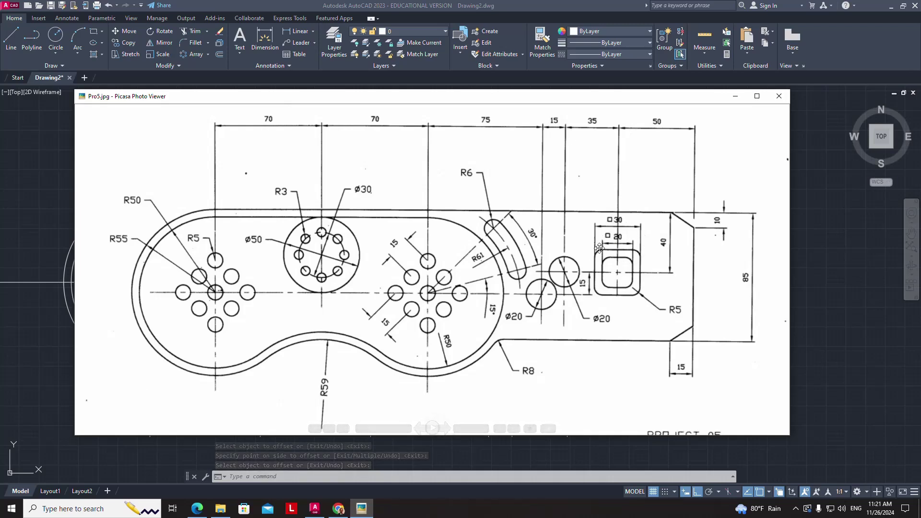
pyautogui.click(339, 509)
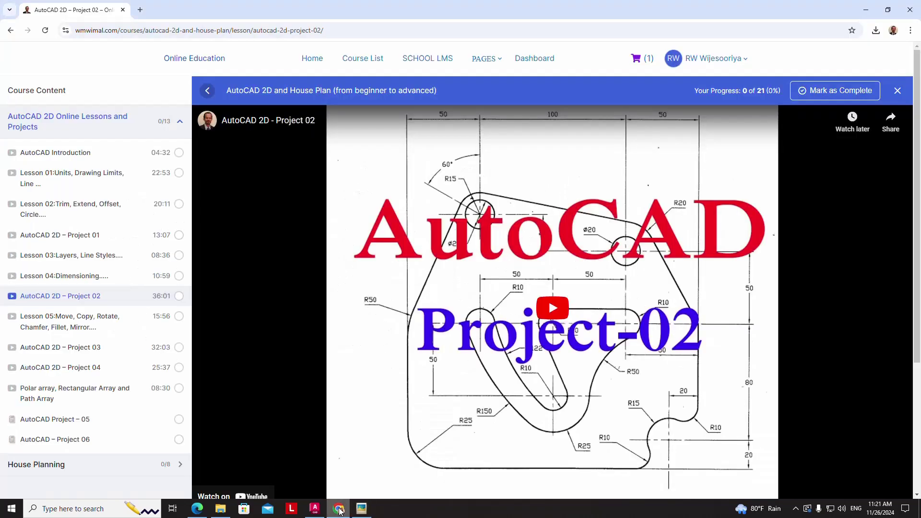
pyautogui.click(314, 509)
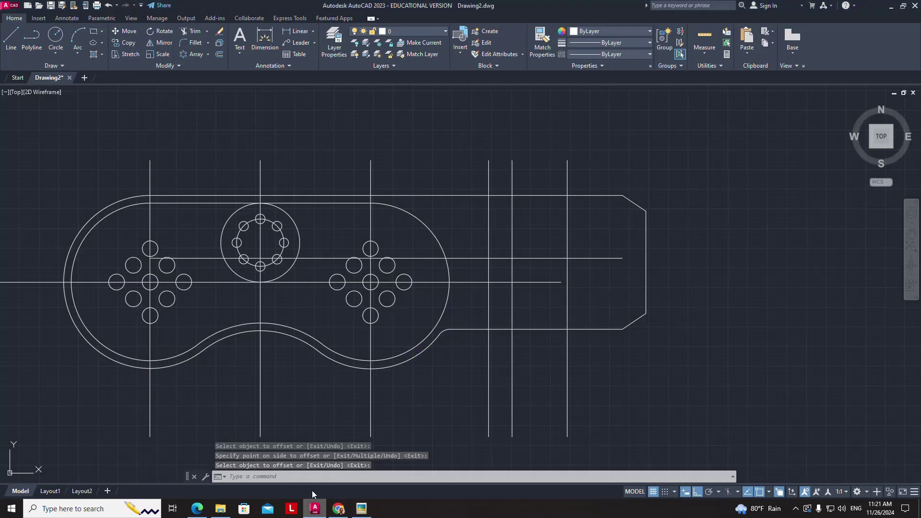
pyautogui.click(94, 32)
# Step: Draw a 30 × 30 square to the right of the tab
pyautogui.click(699, 279)
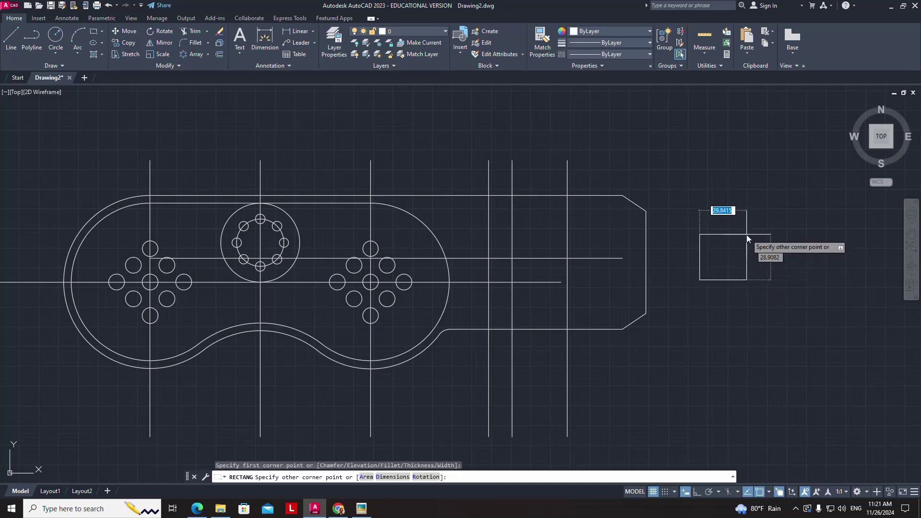
pyautogui.write('30')
pyautogui.press('Tab')
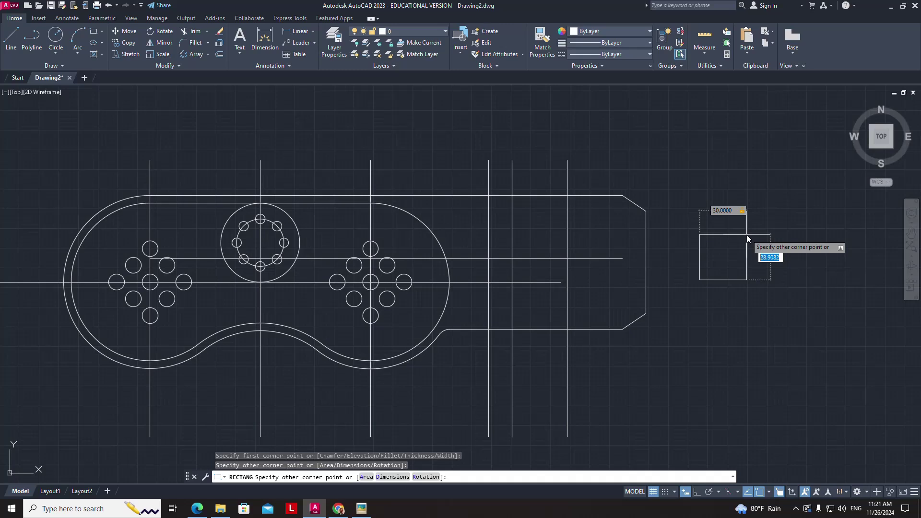
pyautogui.write('30')
pyautogui.press('Return')
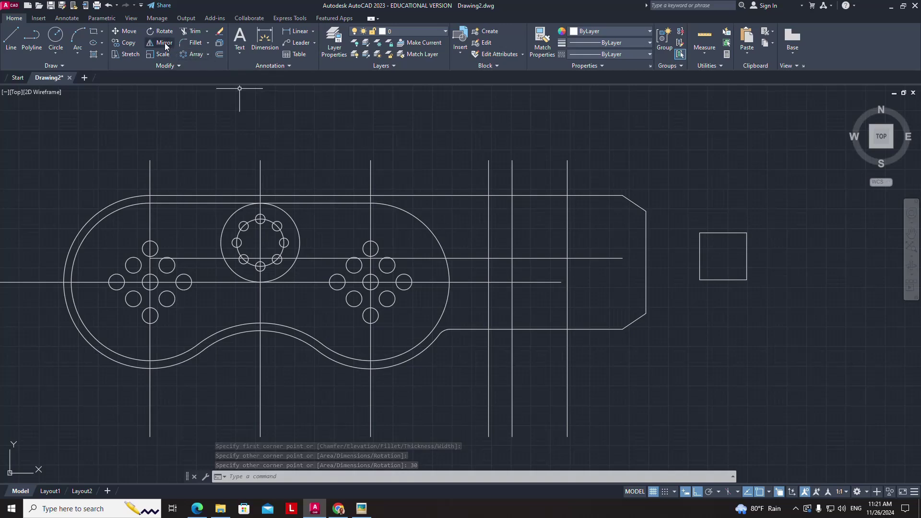
# Step: Move the square onto the tab, centred where the rightmost vertical line meets the upper horizontal line
pyautogui.click(122, 31)
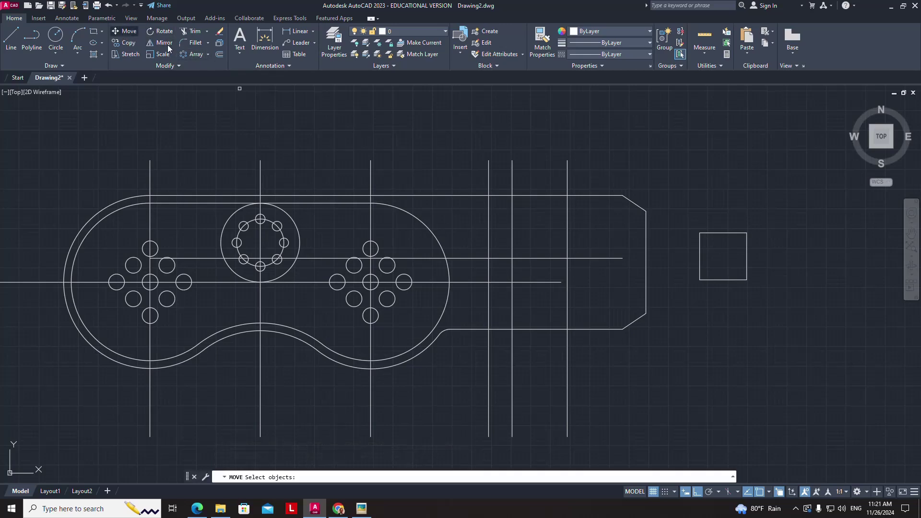
pyautogui.click(725, 233)
pyautogui.press('Return')
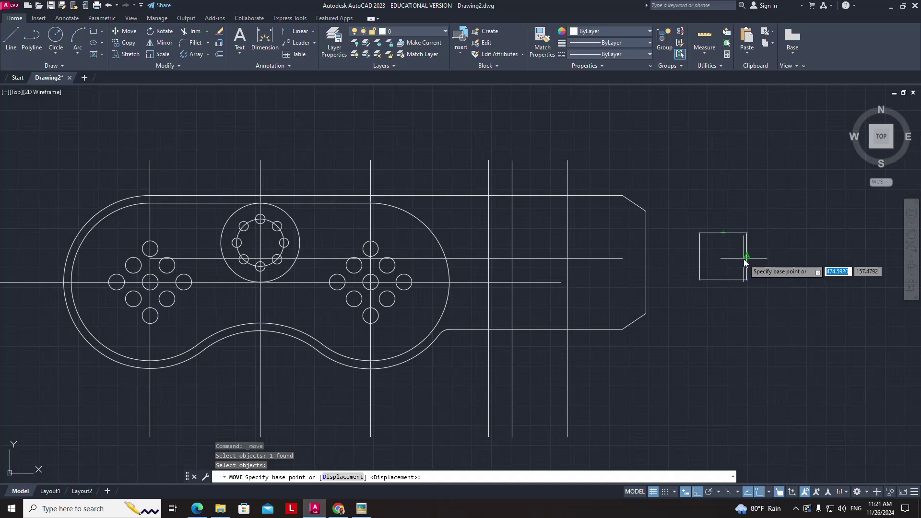
pyautogui.click(725, 262)
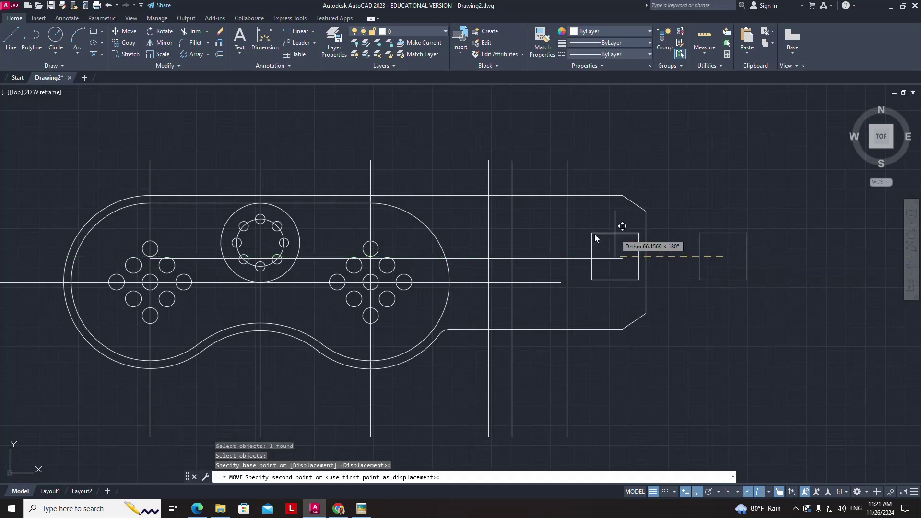
pyautogui.click(564, 259)
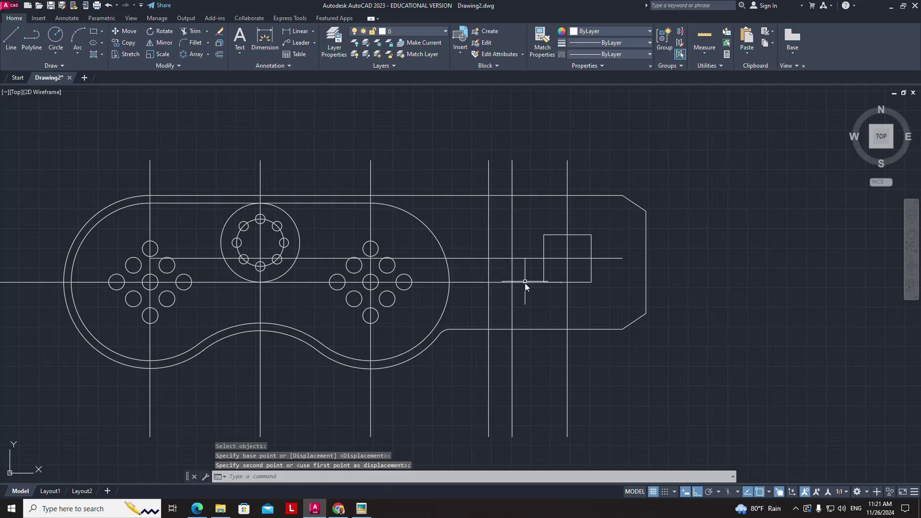
pyautogui.click(169, 65)
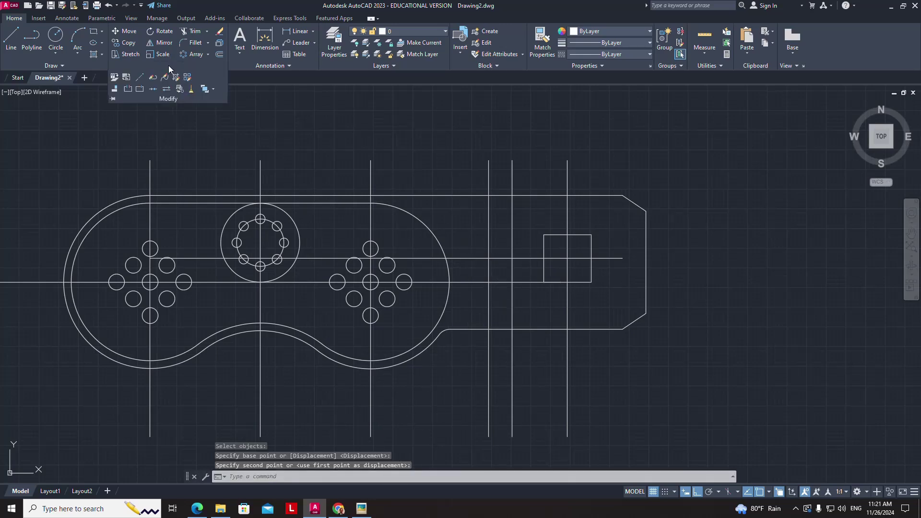
# Step: Break the horizontal centreline back short of the square, then bring up the Pro5.jpg reference
pyautogui.click(128, 90)
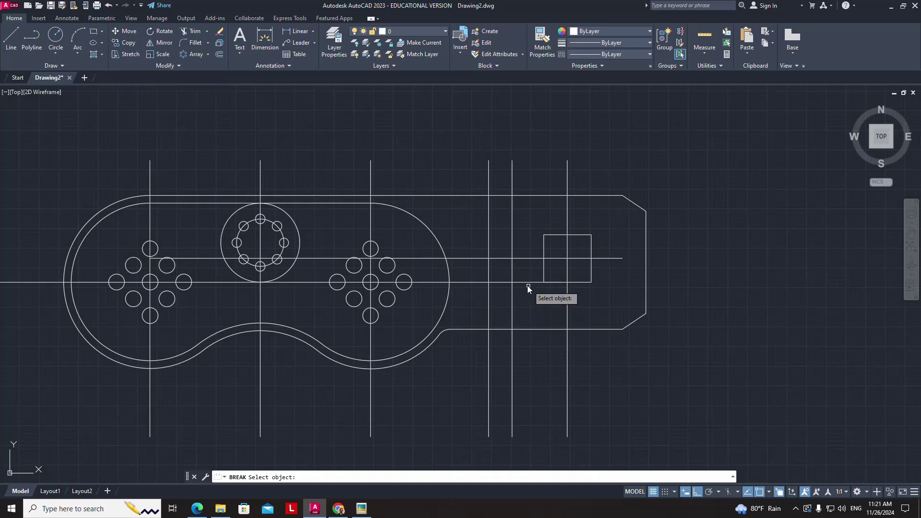
pyautogui.click(525, 283)
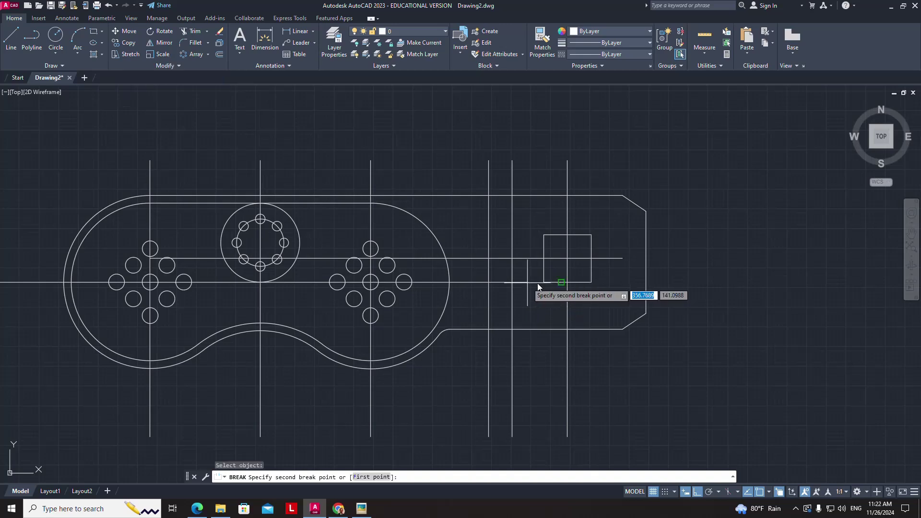
pyautogui.click(650, 283)
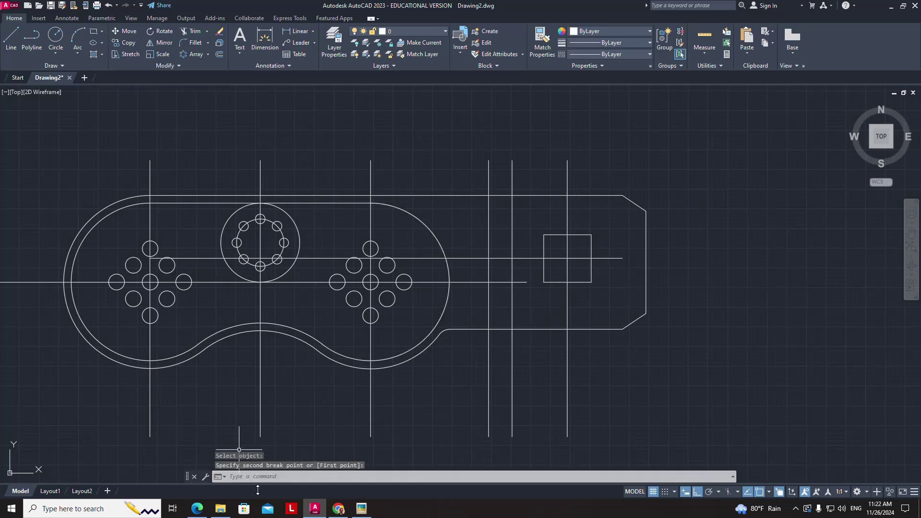
pyautogui.click(362, 509)
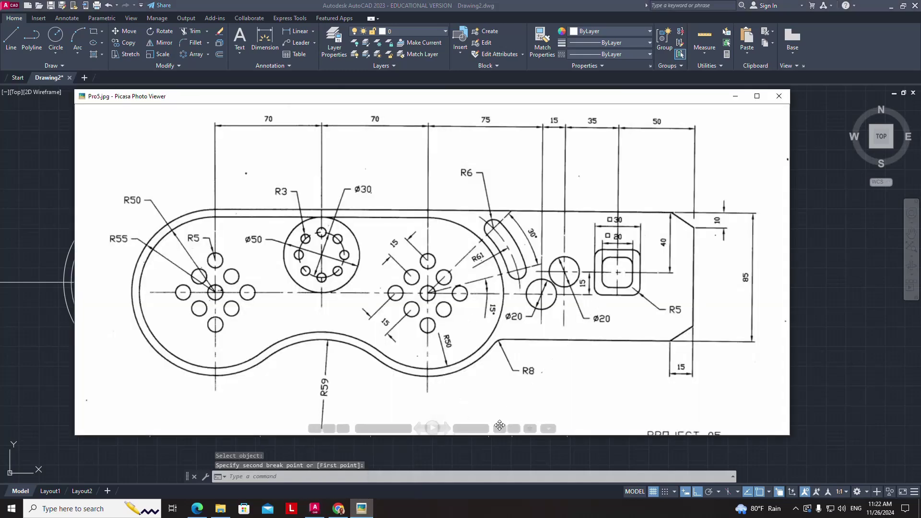
# Step: Compare the drawing against the Pro5.jpg reference, ending back in AutoCAD
pyautogui.click(796, 509)
pyautogui.click(815, 471)
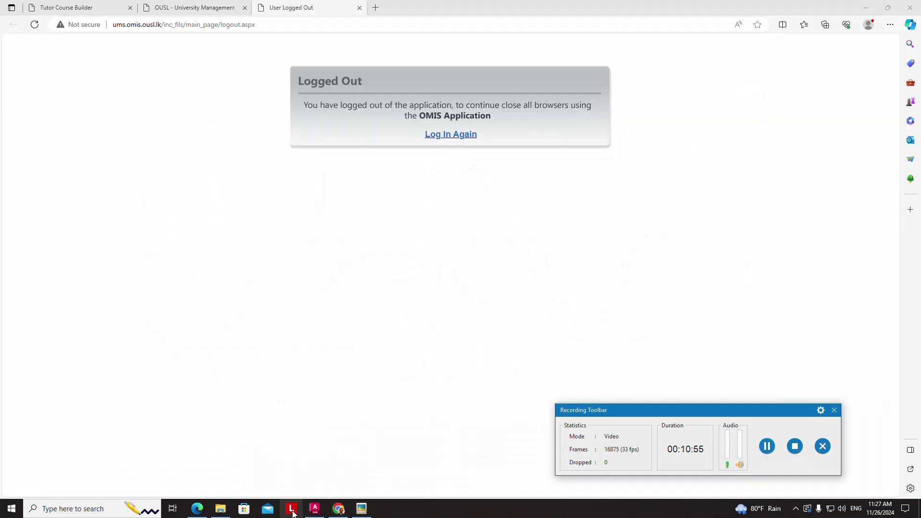
pyautogui.click(315, 508)
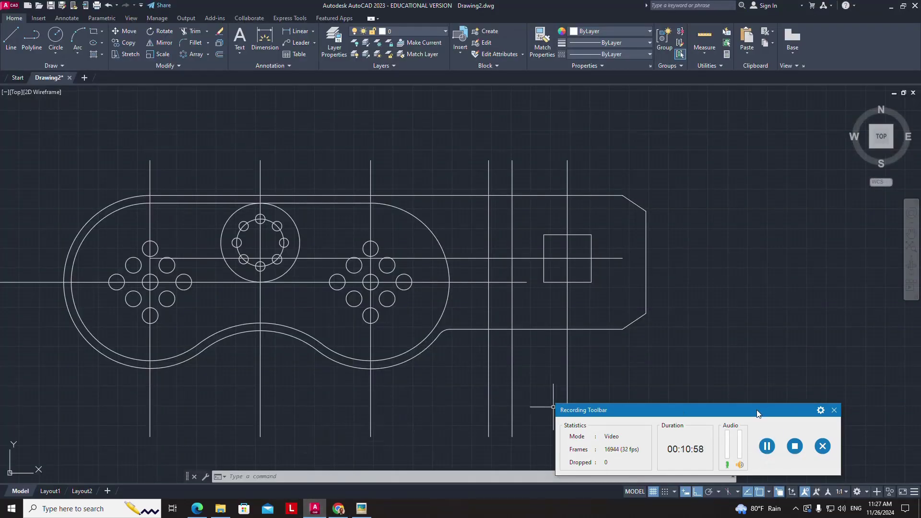
pyautogui.moveTo(759, 407); pyautogui.dragTo(786, 501)
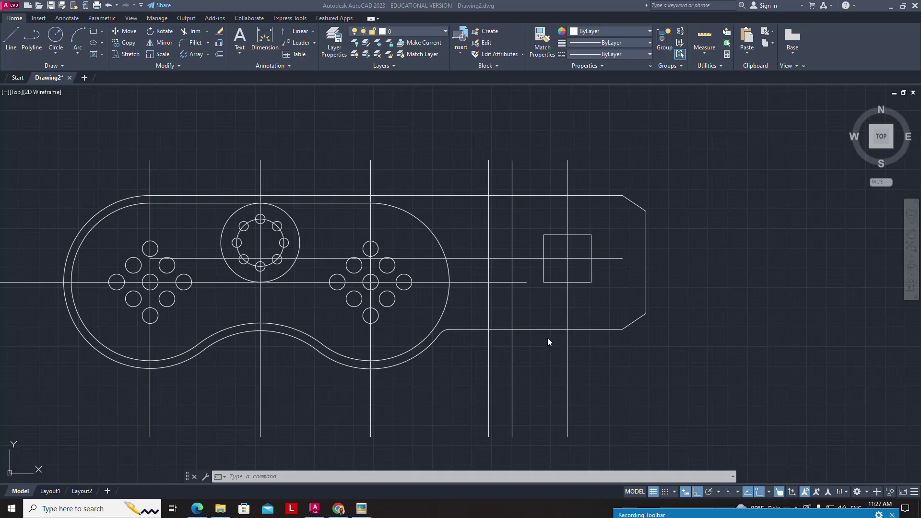
pyautogui.click(361, 508)
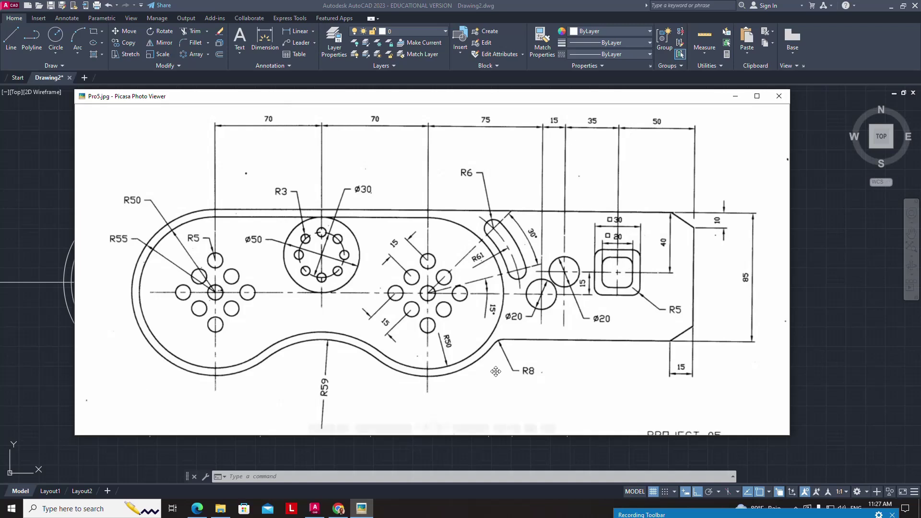
pyautogui.click(316, 509)
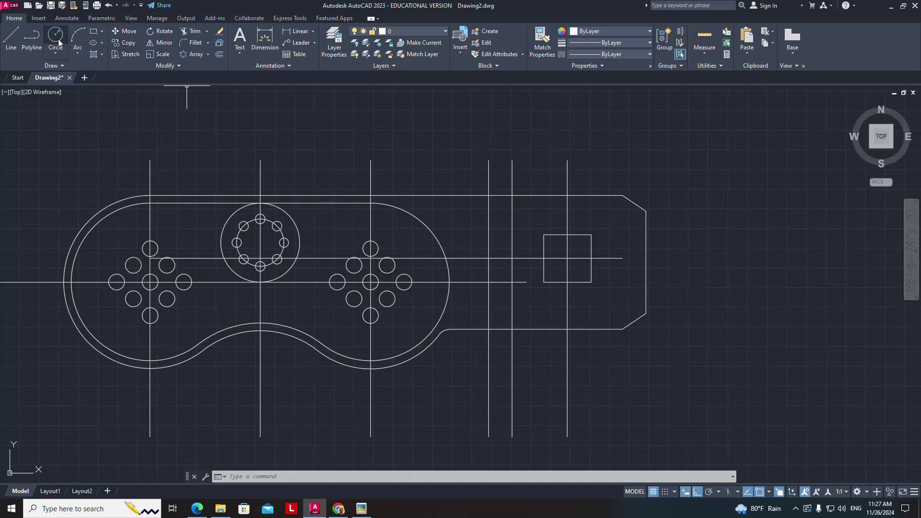
# Step: Draw a 20 × 20 square to the right of the plate
pyautogui.click(93, 31)
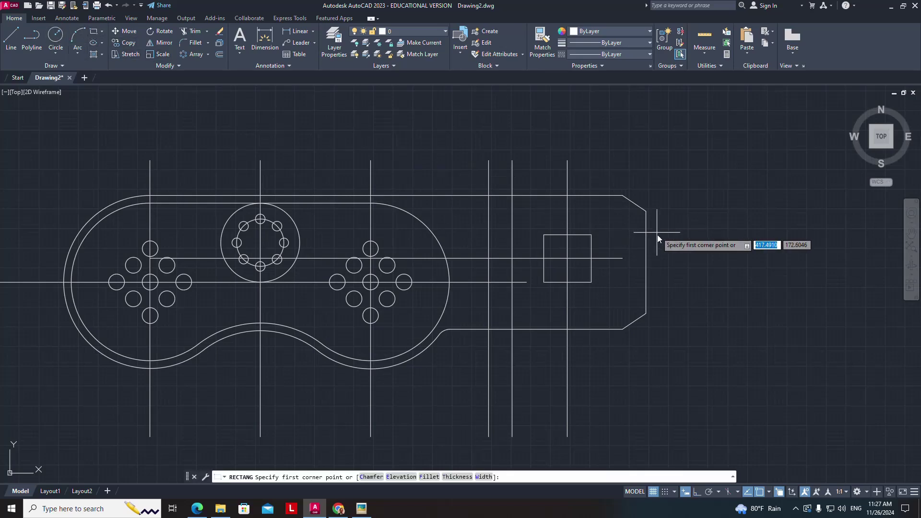
pyautogui.click(711, 344)
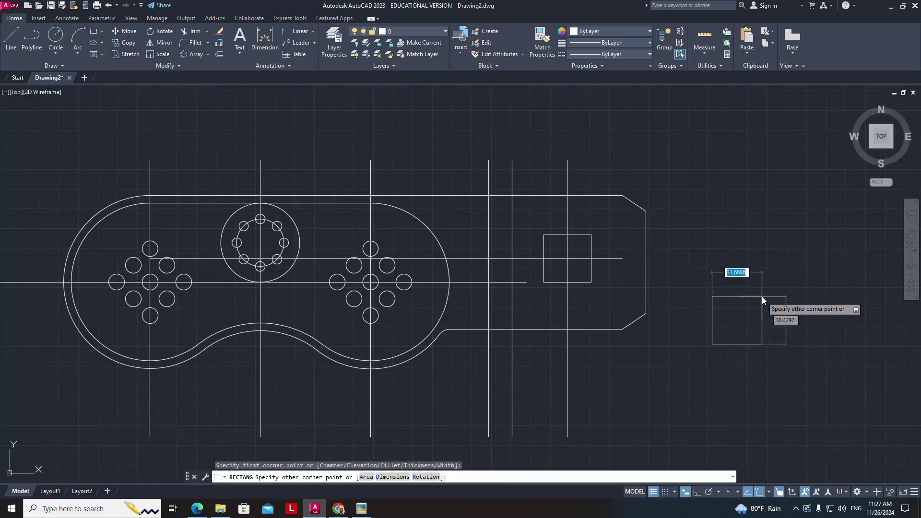
pyautogui.write('20')
pyautogui.press('Tab')
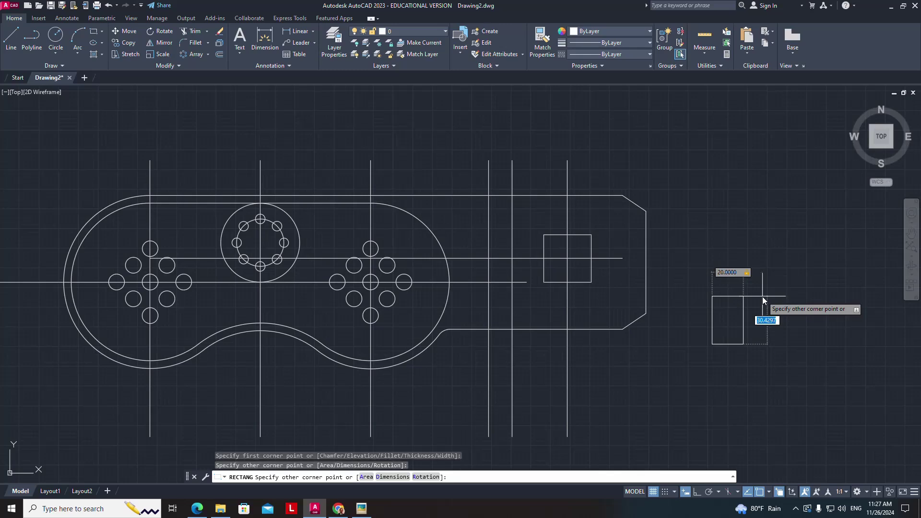
pyautogui.write('20')
pyautogui.press('Return')
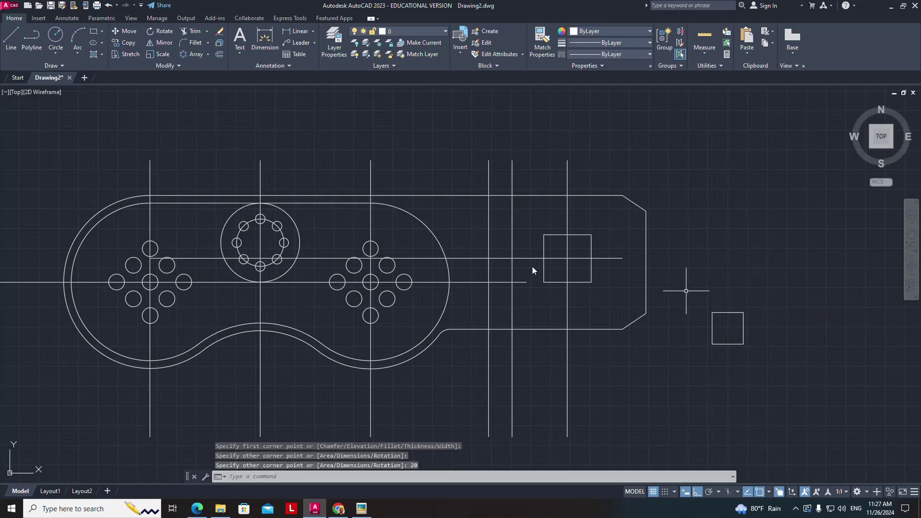
# Step: Move the 20 × 20 square by its centre into the centre of the 30 × 30 square, then check Pro5.jpg
pyautogui.click(120, 30)
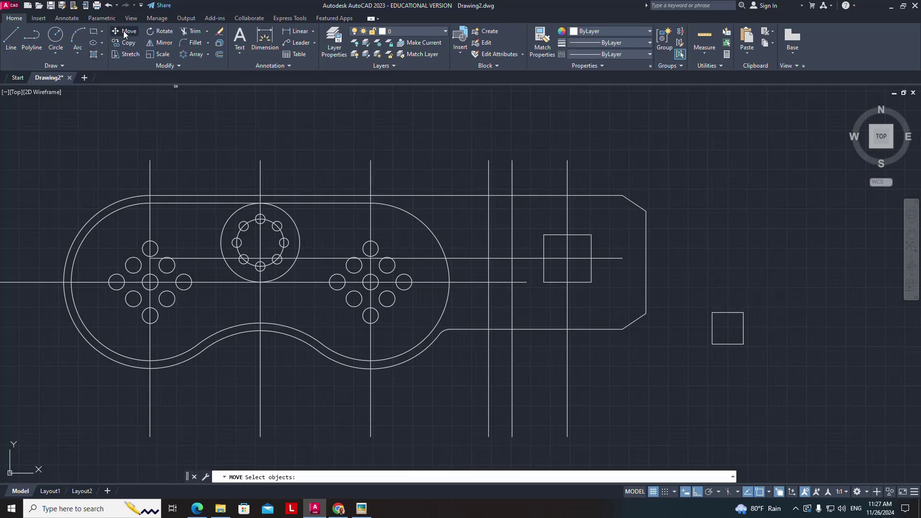
pyautogui.click(721, 313)
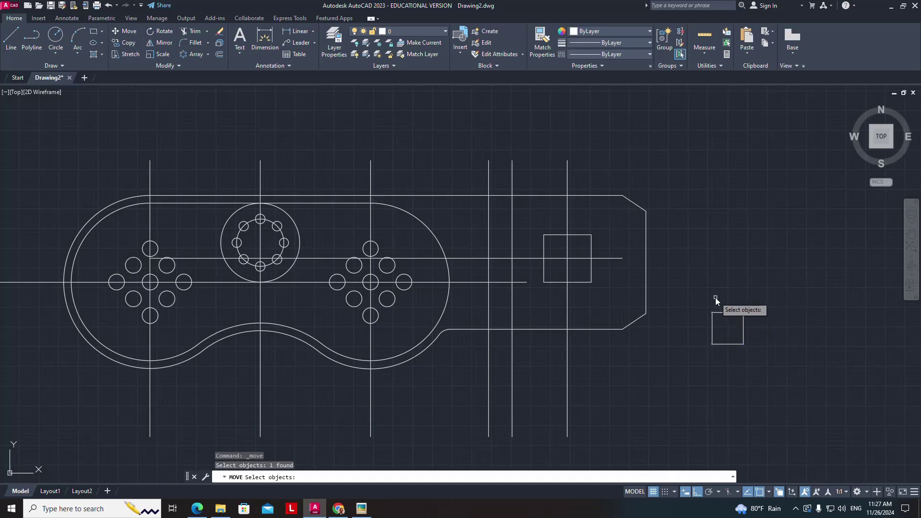
pyautogui.press('Return')
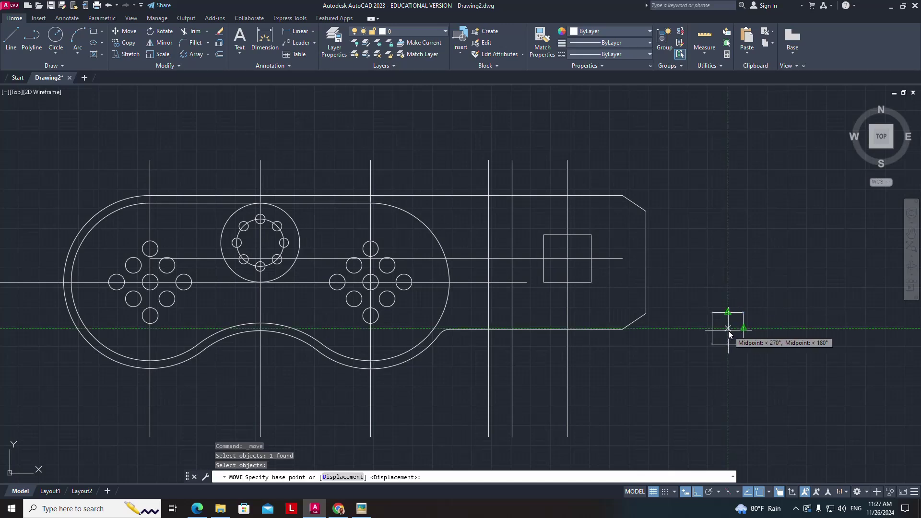
pyautogui.click(728, 330)
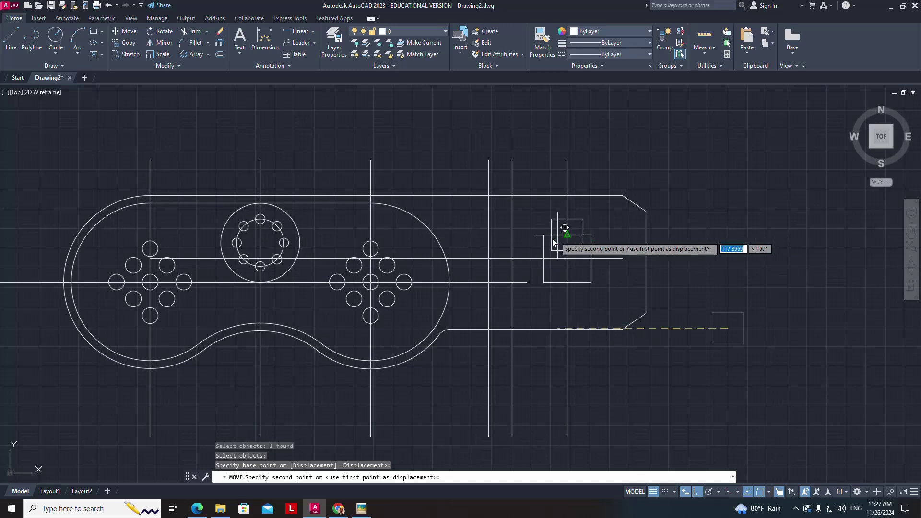
pyautogui.click(565, 260)
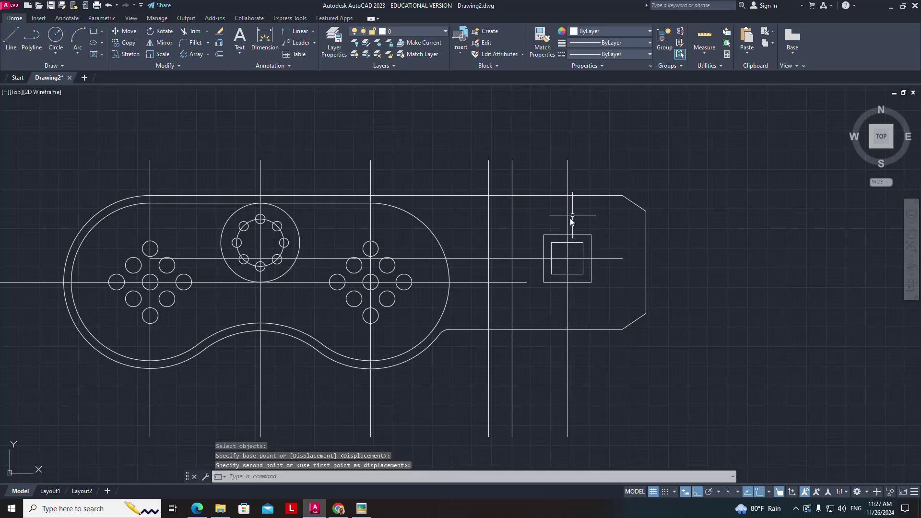
pyautogui.click(361, 509)
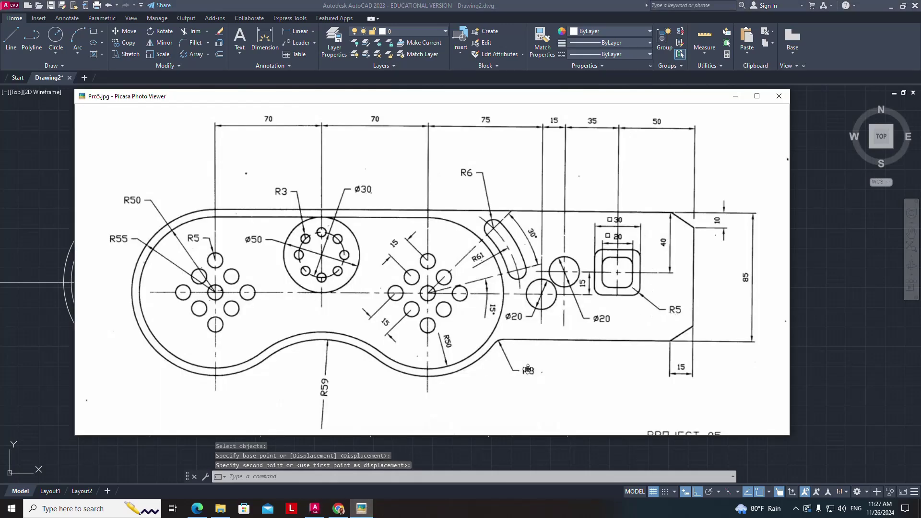
# Step: Back in AutoCAD, start a fillet with radius 5
pyautogui.click(314, 510)
pyautogui.click(191, 44)
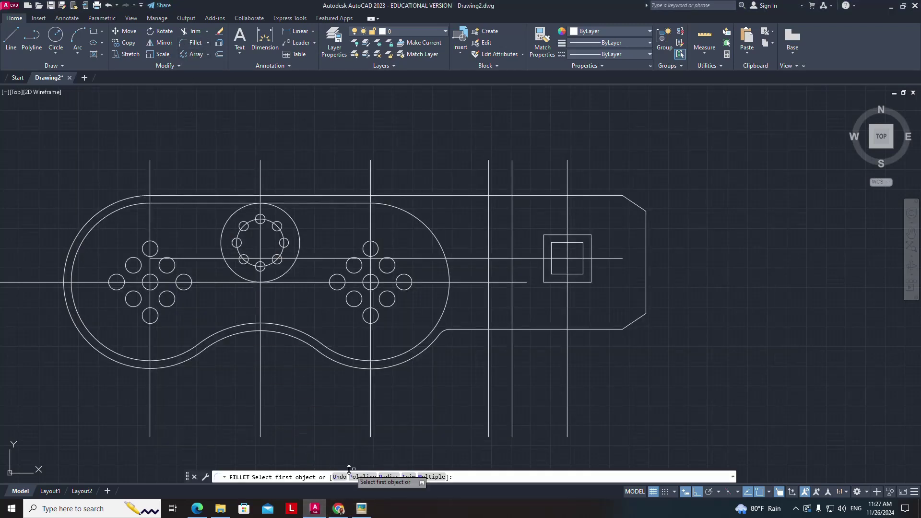
pyautogui.click(383, 478)
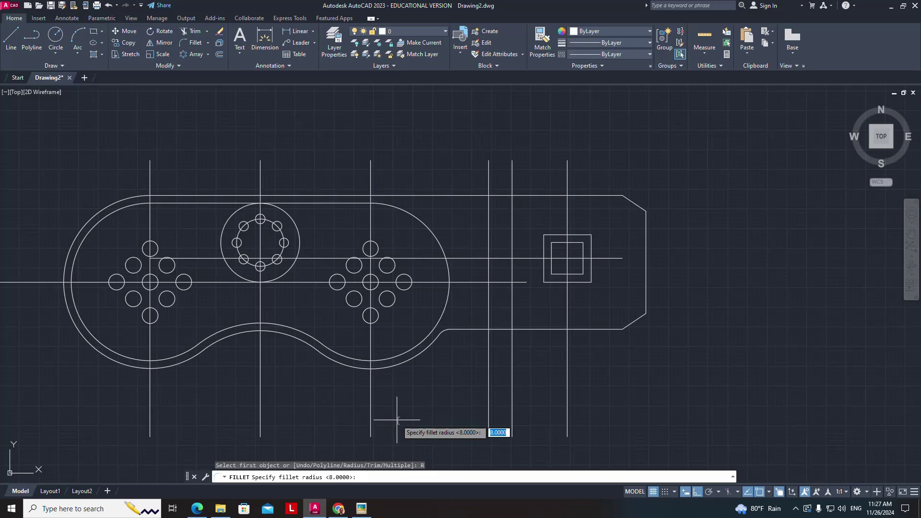
pyautogui.write('5')
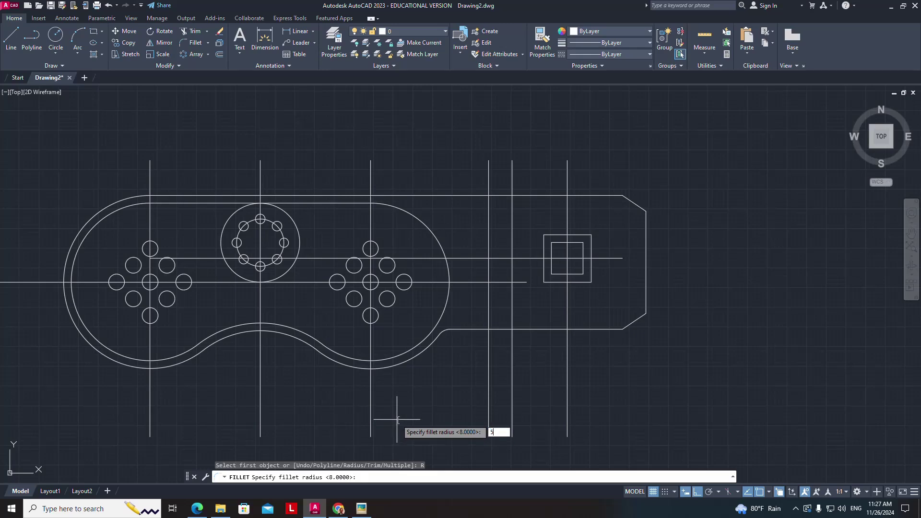
pyautogui.press('Return')
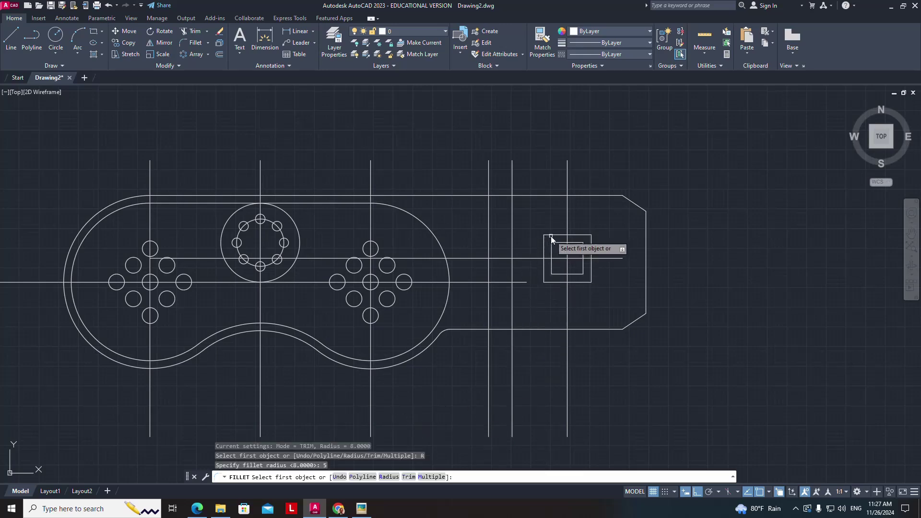
# Step: Round all four corners of the outer 30 × 30 square with R5
pyautogui.click(551, 236)
pyautogui.click(543, 243)
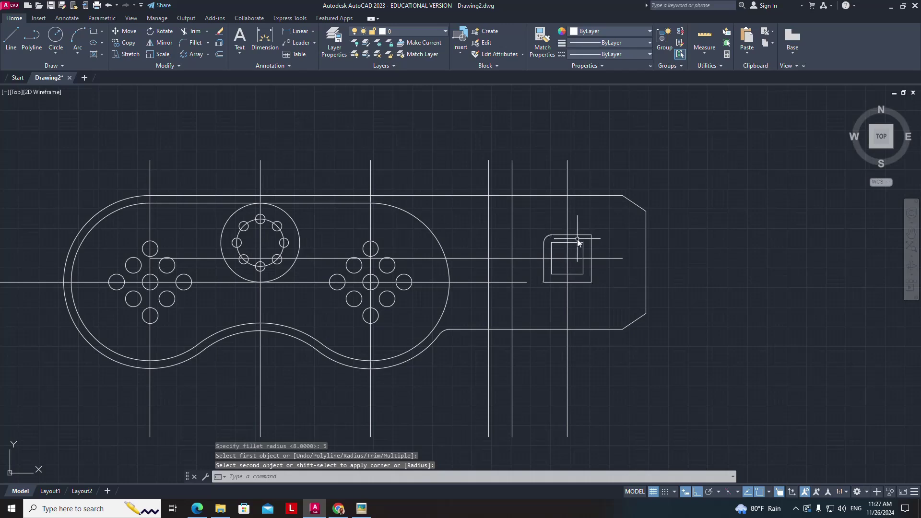
pyautogui.press('Return')
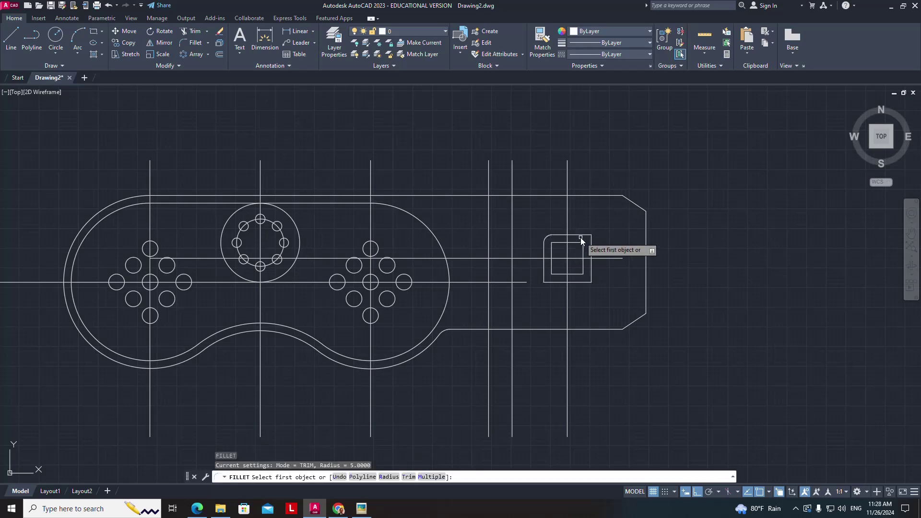
pyautogui.click(582, 235)
pyautogui.click(591, 244)
pyautogui.press('Return')
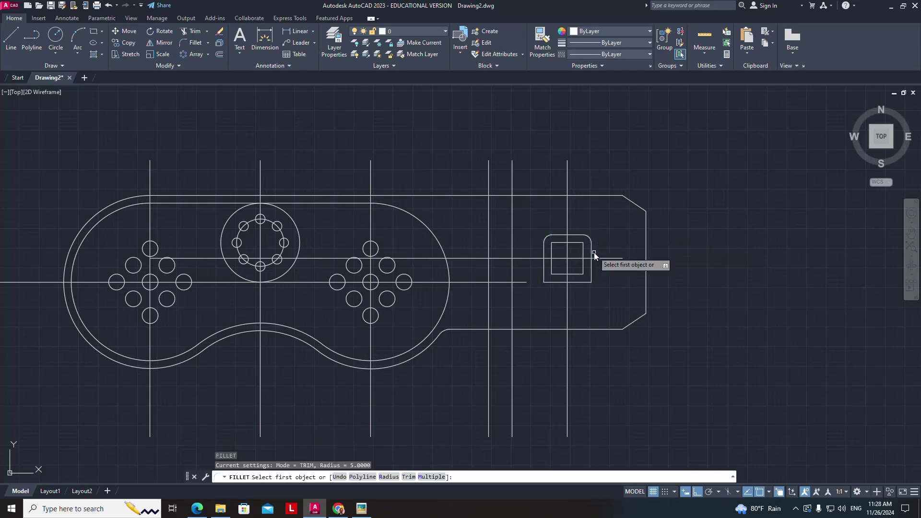
pyautogui.click(592, 270)
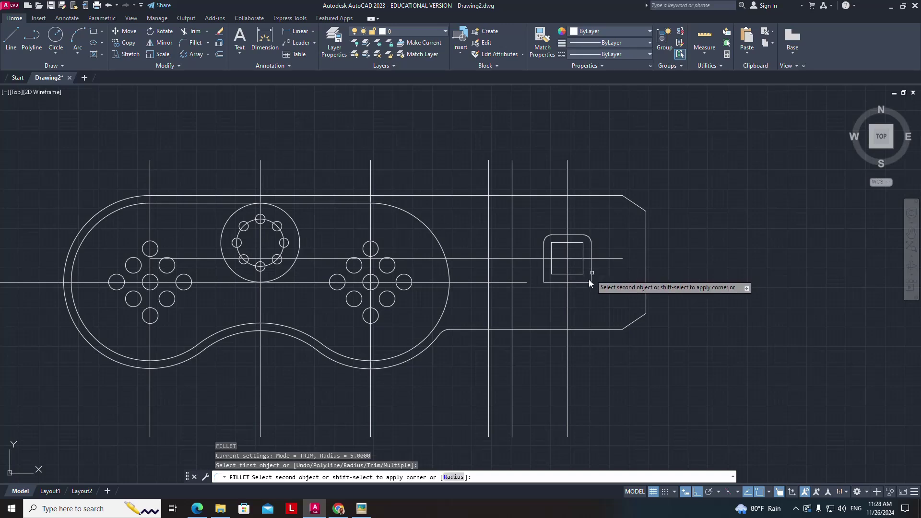
pyautogui.click(585, 282)
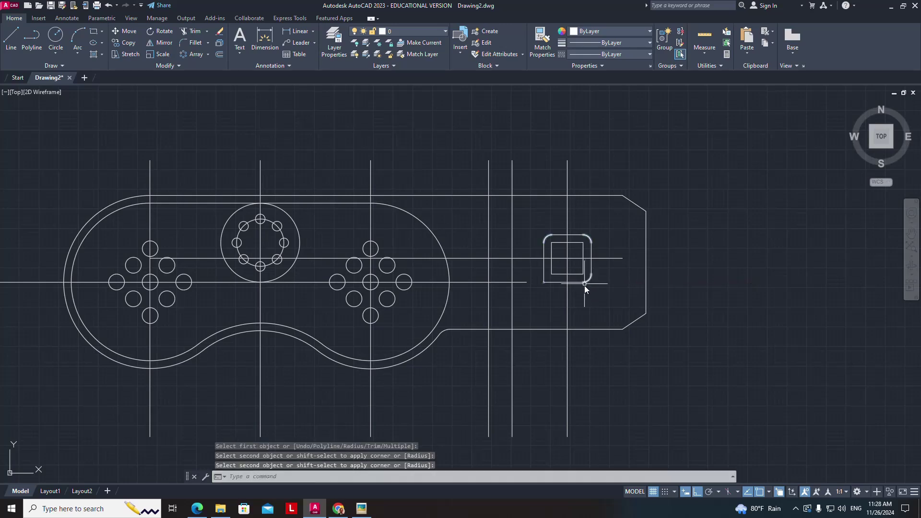
pyautogui.press('Return')
pyautogui.click(552, 283)
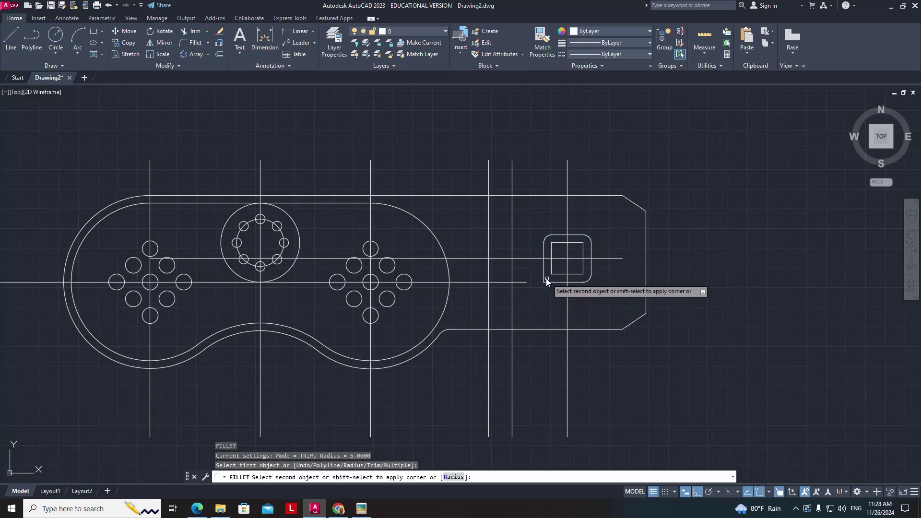
pyautogui.click(544, 277)
# Step: Round all four corners of the inner 20 × 20 square with R5, then view Pro5.jpg
pyautogui.press('Return')
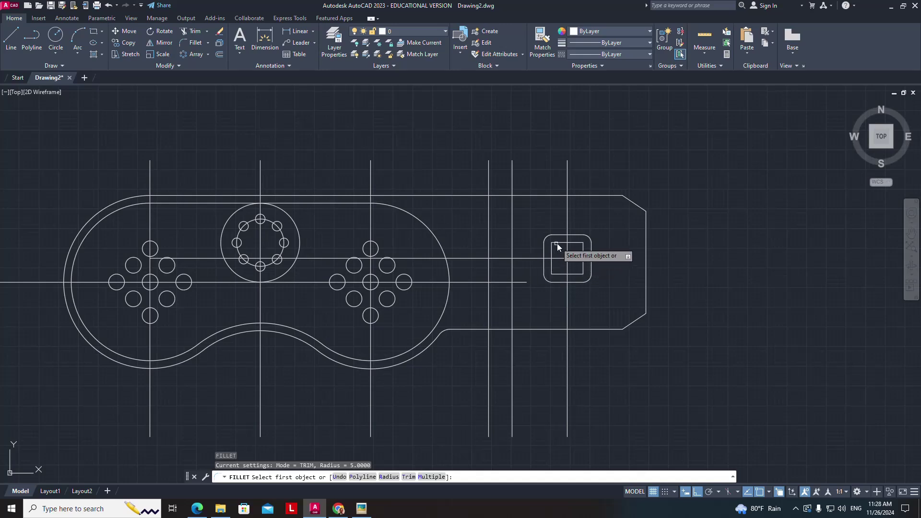
pyautogui.click(558, 243)
pyautogui.press('Return')
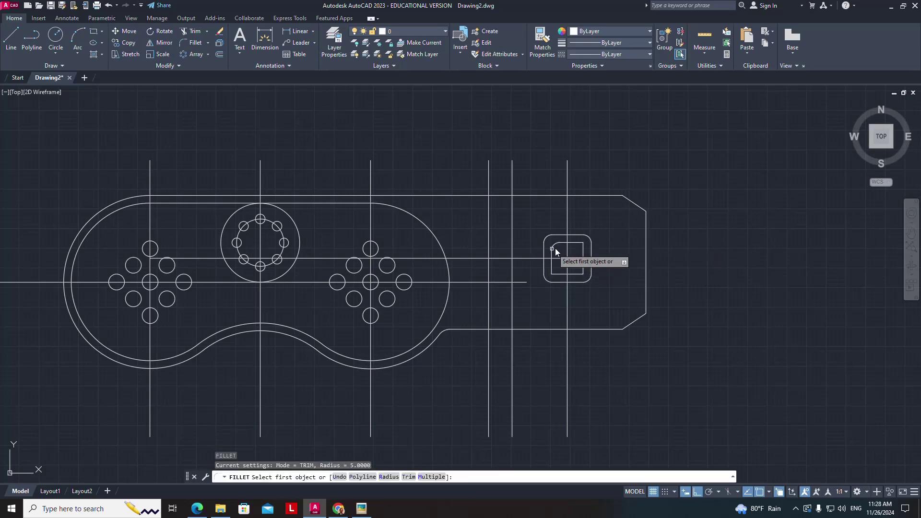
pyautogui.click(574, 243)
pyautogui.click(584, 251)
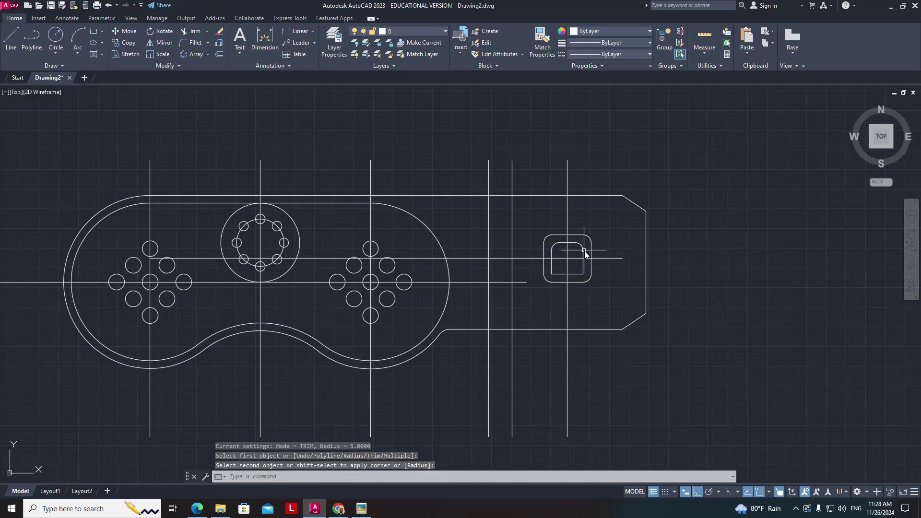
pyautogui.press('Return')
pyautogui.click(582, 266)
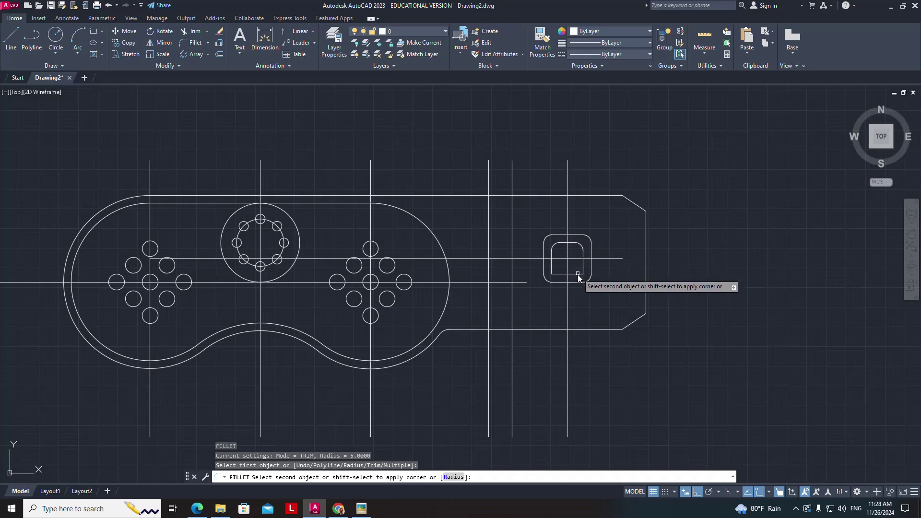
pyautogui.click(577, 274)
pyautogui.press('Return')
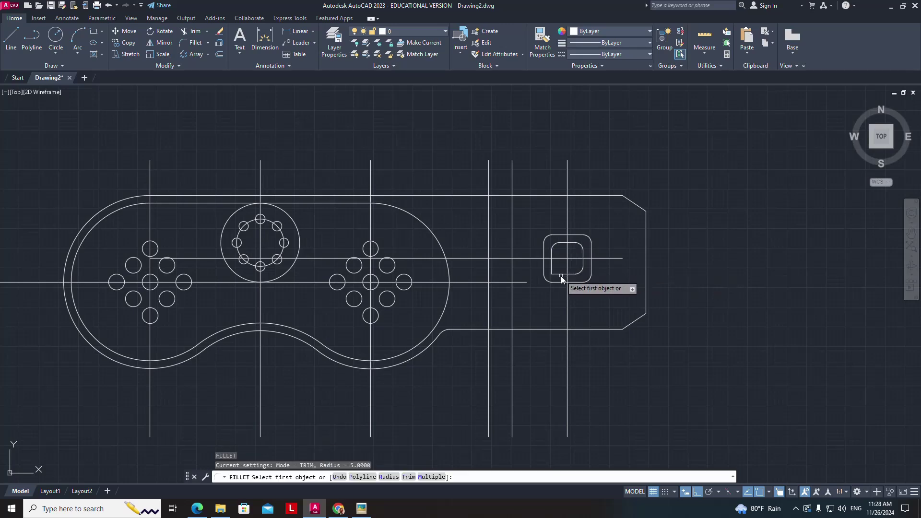
pyautogui.click(560, 275)
pyautogui.click(551, 268)
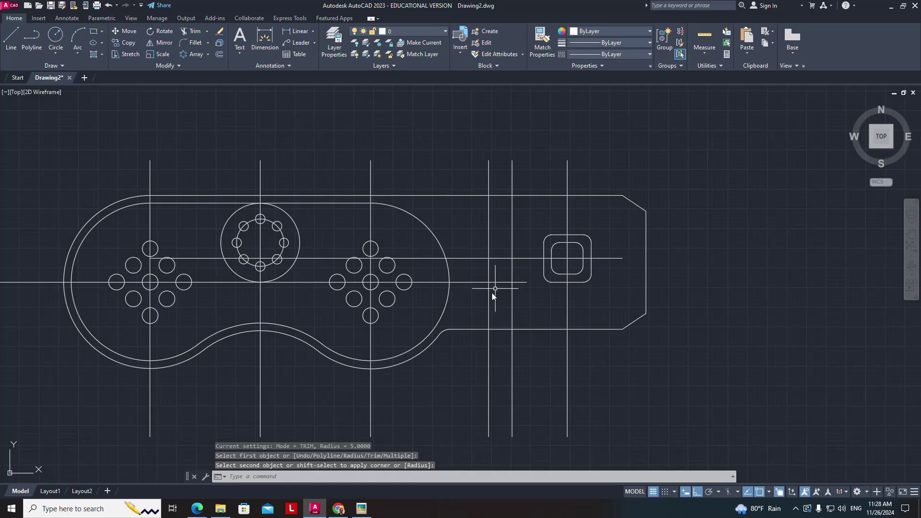
pyautogui.click(362, 510)
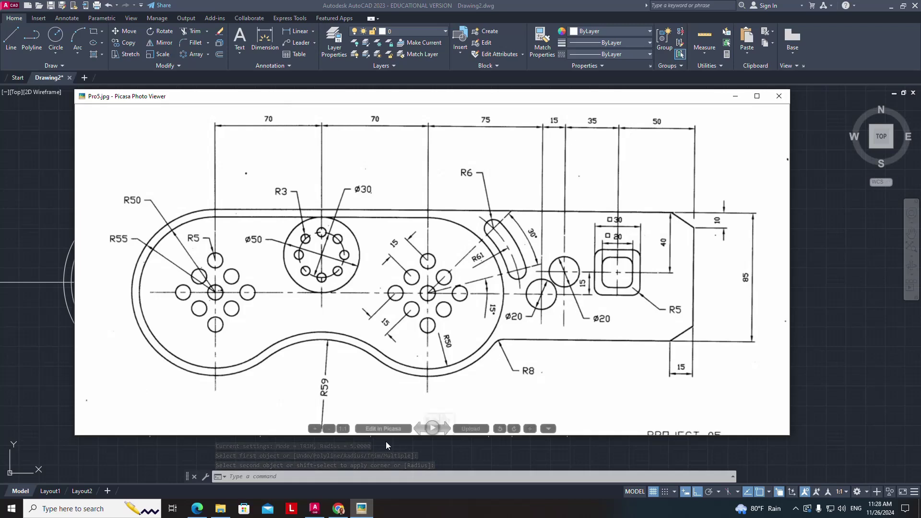
# Step: Draw a Ø20 circle at the upper centre-line intersection and a second circle at the lower one
pyautogui.click(314, 509)
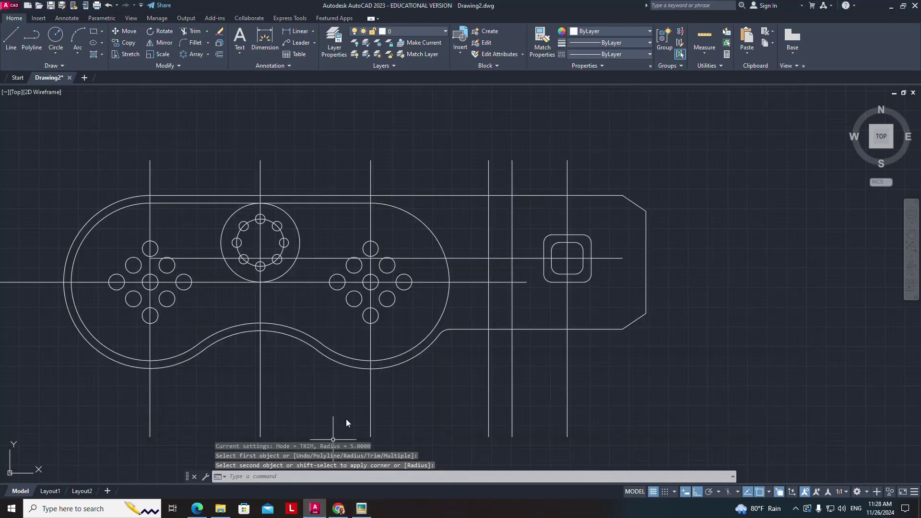
pyautogui.click(56, 53)
pyautogui.click(55, 96)
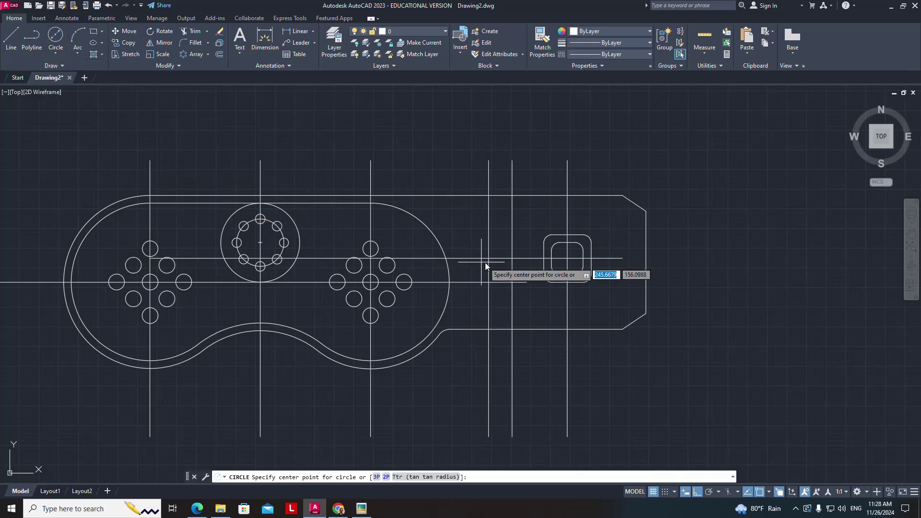
pyautogui.click(511, 258)
pyautogui.write('d')
pyautogui.press('Return')
pyautogui.write('20')
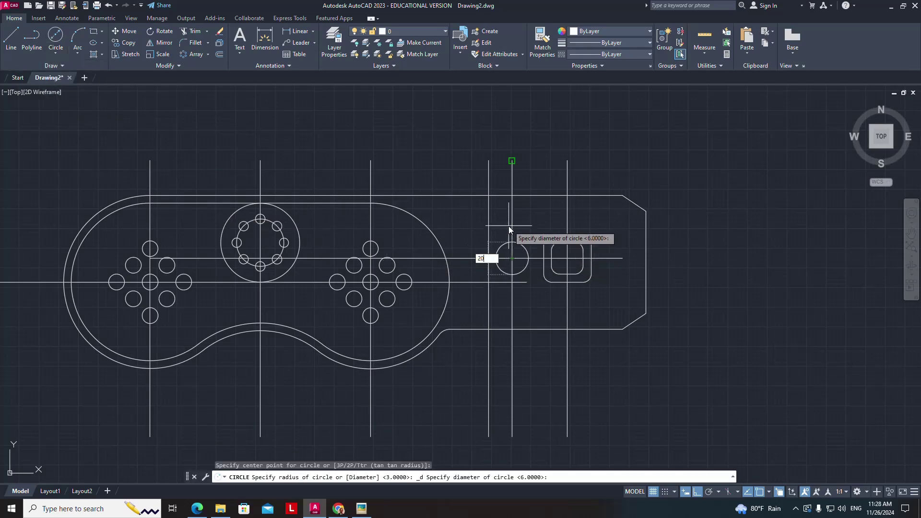
pyautogui.press('Return')
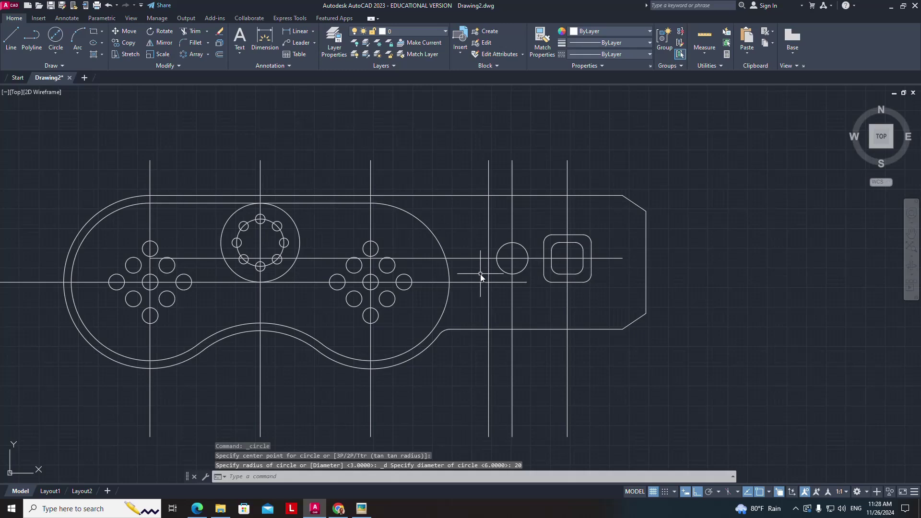
pyautogui.press('Return')
pyautogui.click(489, 281)
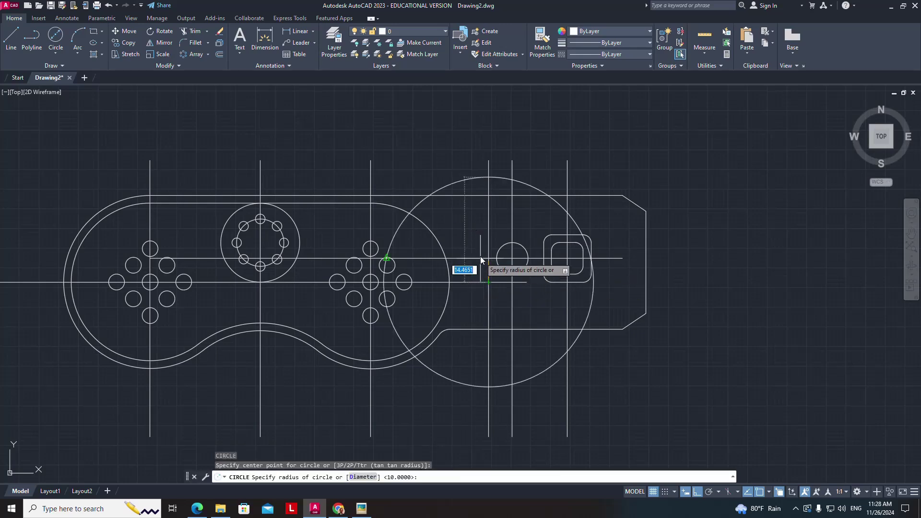
pyautogui.write('20')
pyautogui.press('Return')
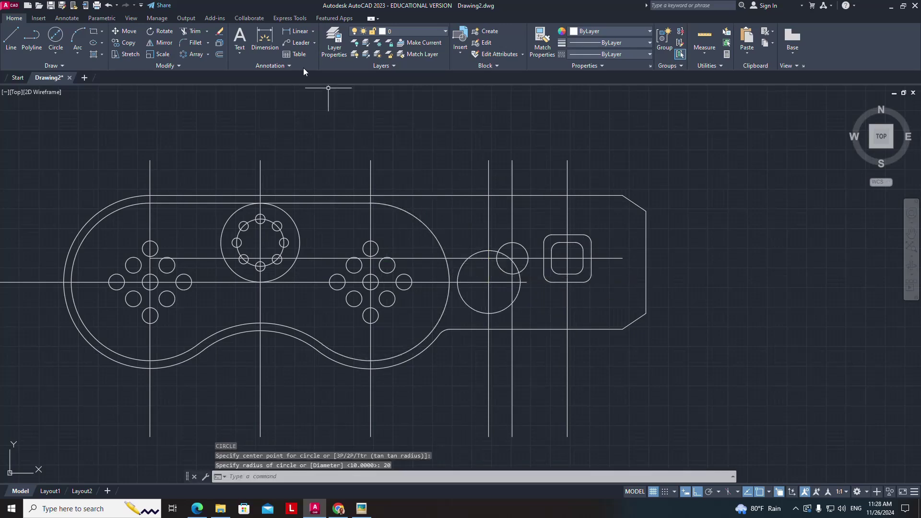
# Step: Erase the oversized lower circle and redraw it as Ø20 at the lower intersection, then view Pro5.jpg
pyautogui.click(220, 32)
pyautogui.click(460, 266)
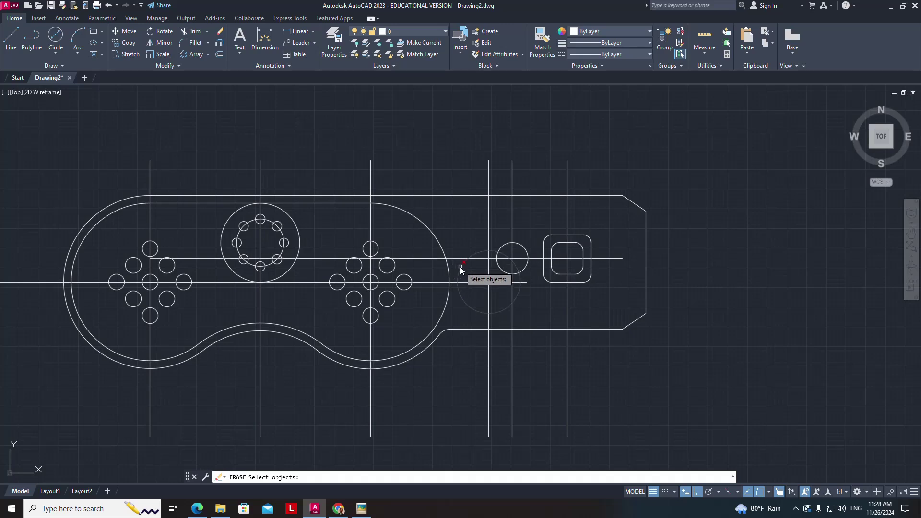
pyautogui.press('Return')
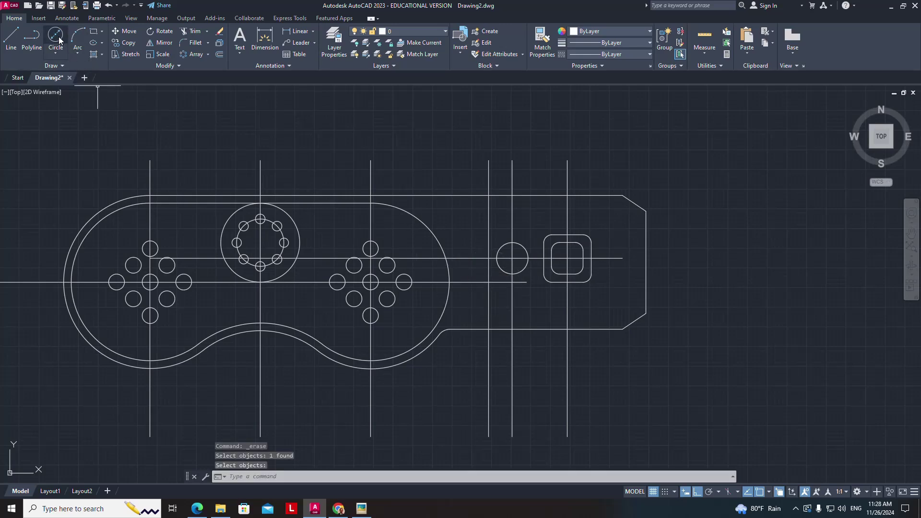
pyautogui.click(59, 36)
pyautogui.click(487, 283)
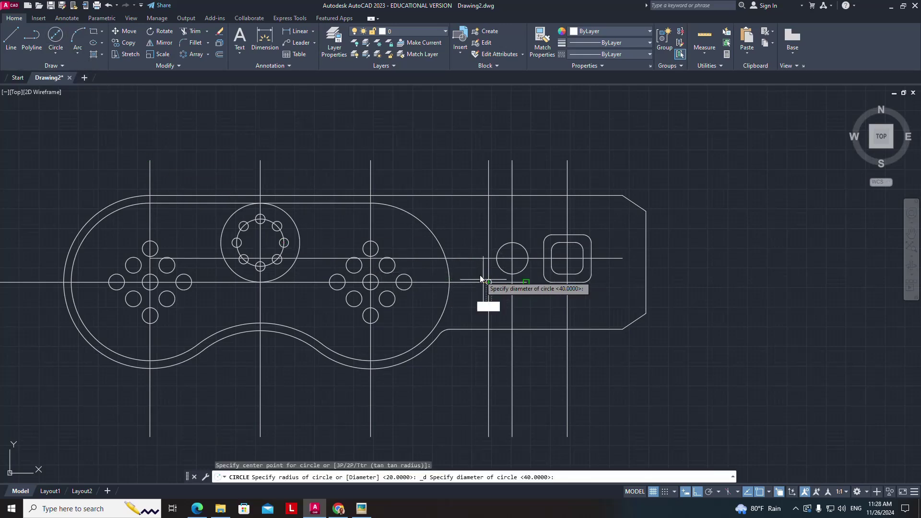
pyautogui.write('20')
pyautogui.press('Return')
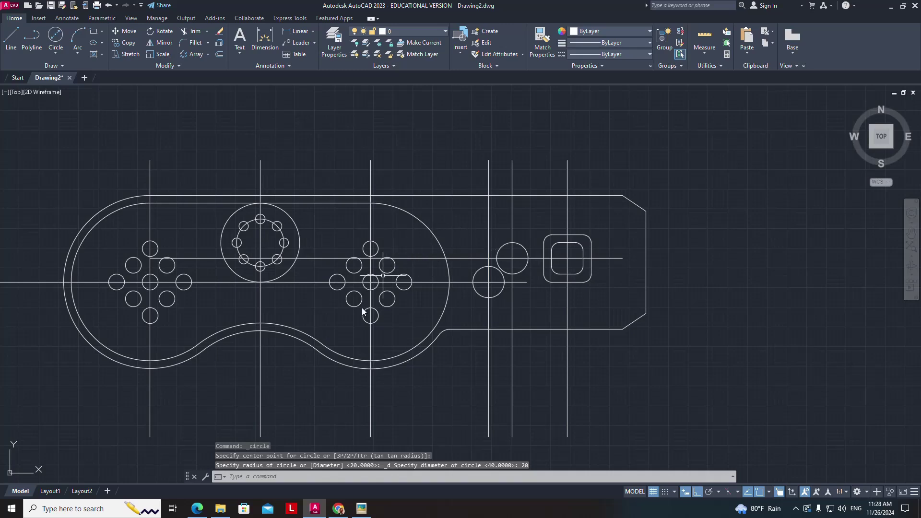
pyautogui.click(362, 507)
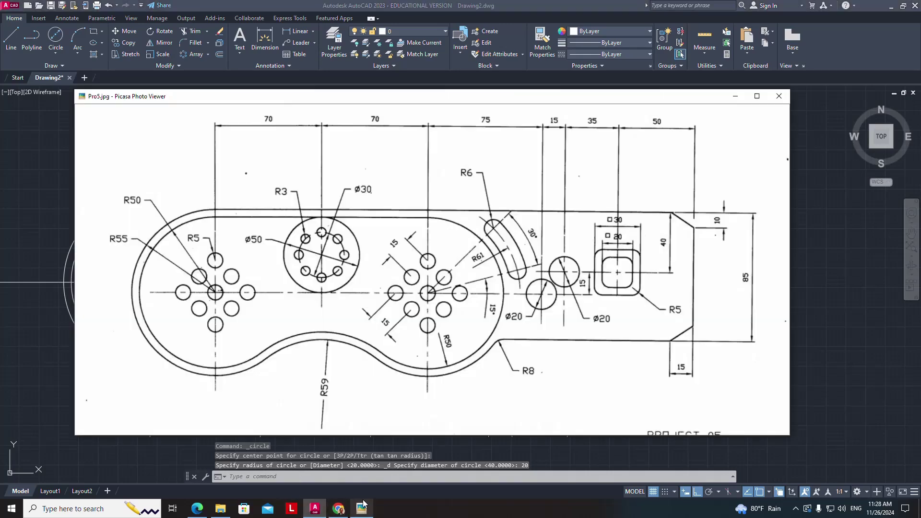
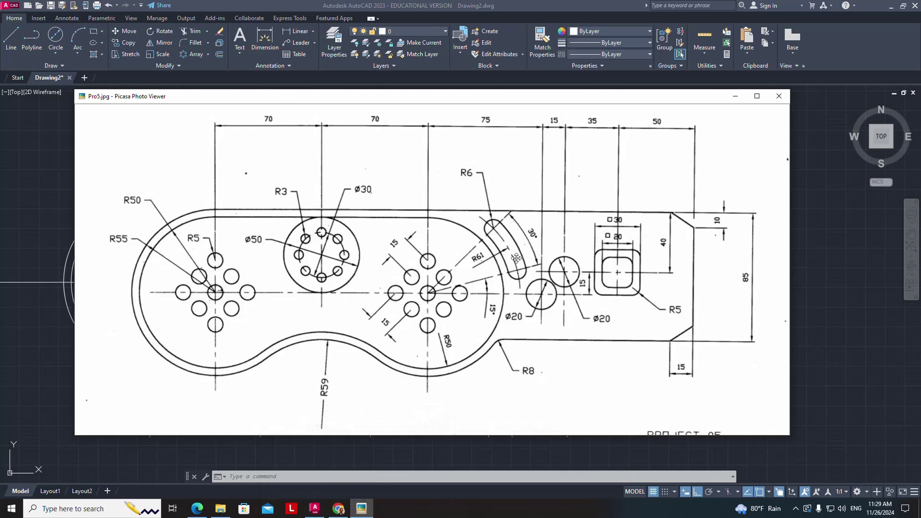
# Step: With Ortho off, draw a 75-long line at 15° from the right button cluster's centre
pyautogui.click(315, 508)
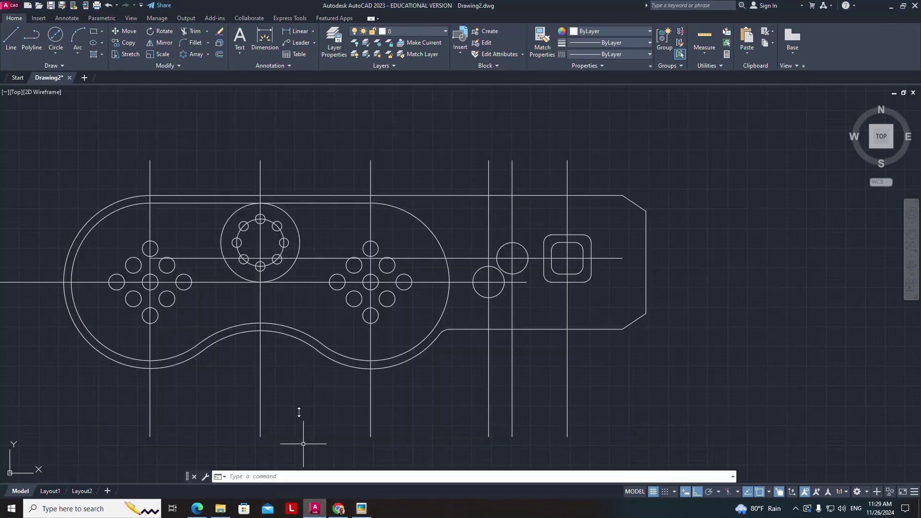
pyautogui.click(11, 38)
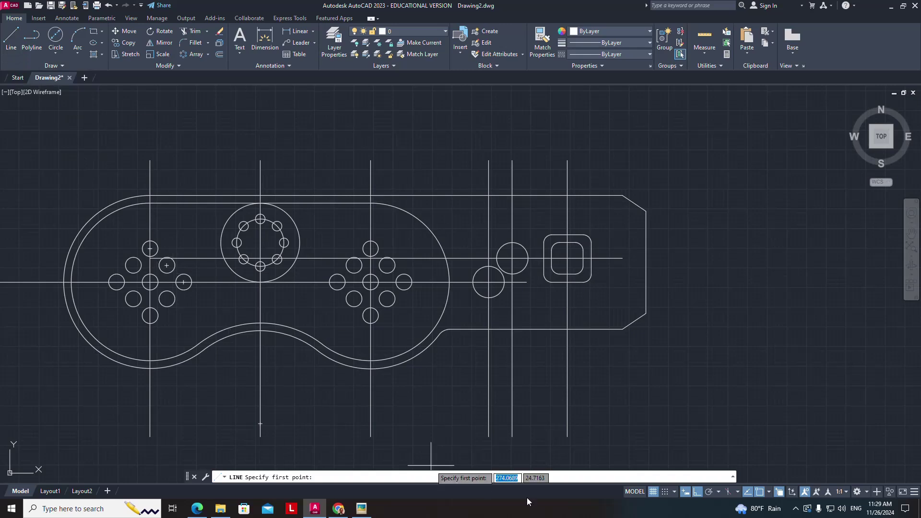
pyautogui.click(697, 494)
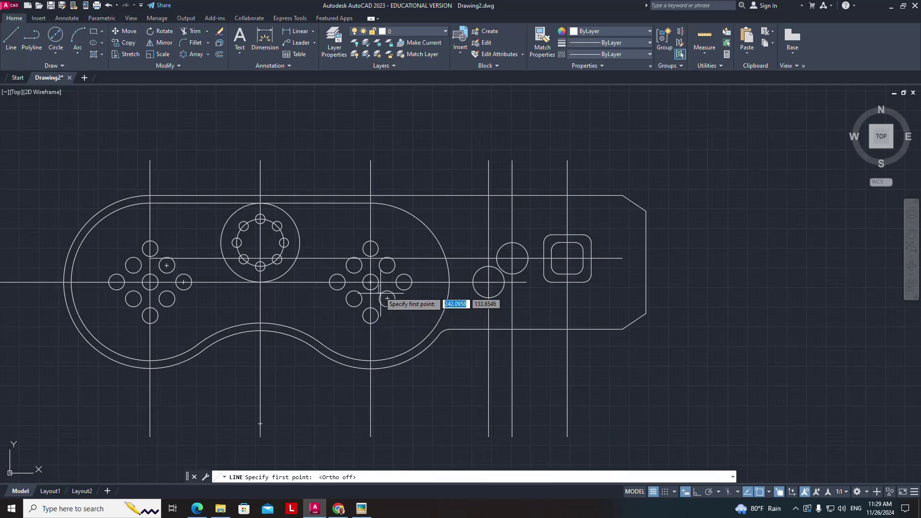
pyautogui.click(371, 282)
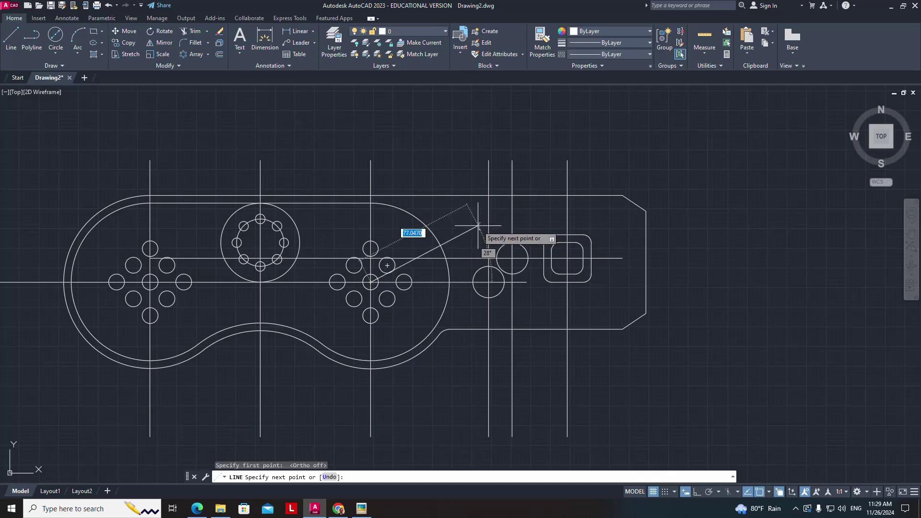
pyautogui.write('75')
pyautogui.press('Tab')
pyautogui.write('15')
pyautogui.press('Return')
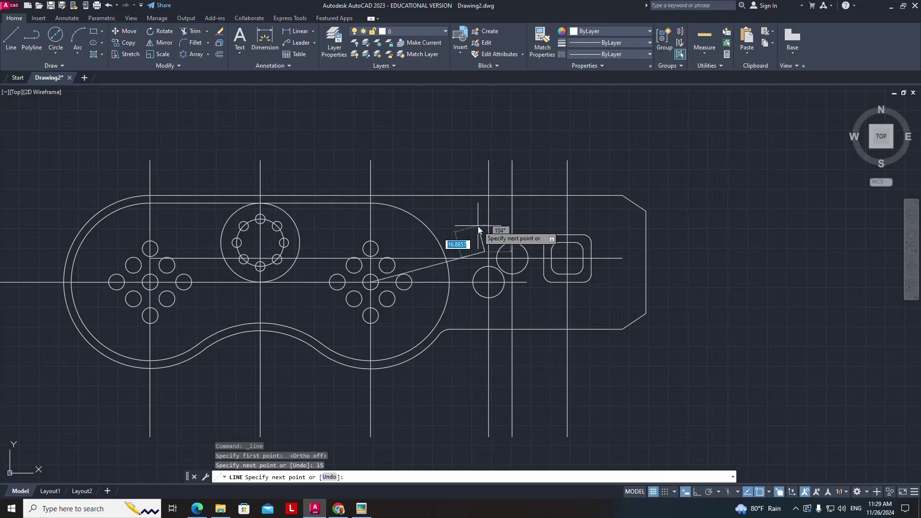
pyautogui.press('Return')
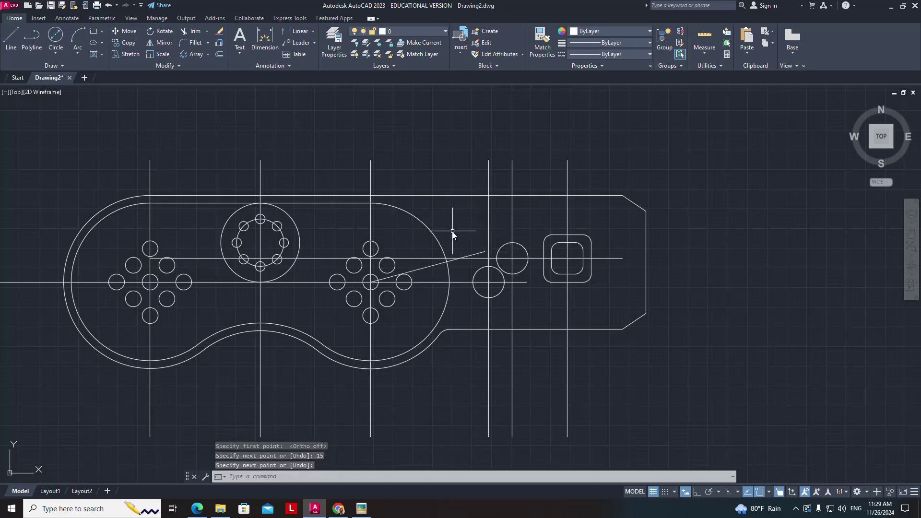
# Step: Draw a second line from the cluster centre, 70 long at 45°
pyautogui.press('Return')
pyautogui.click(371, 282)
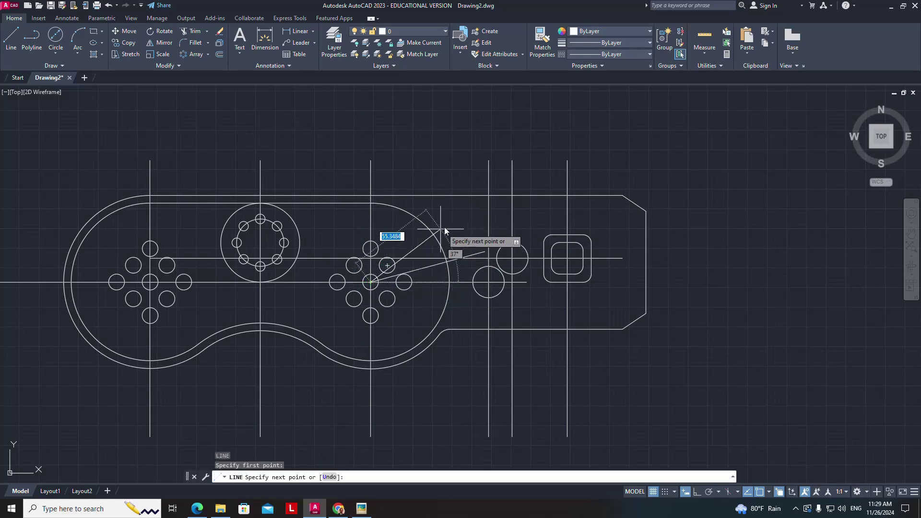
pyautogui.write('7')
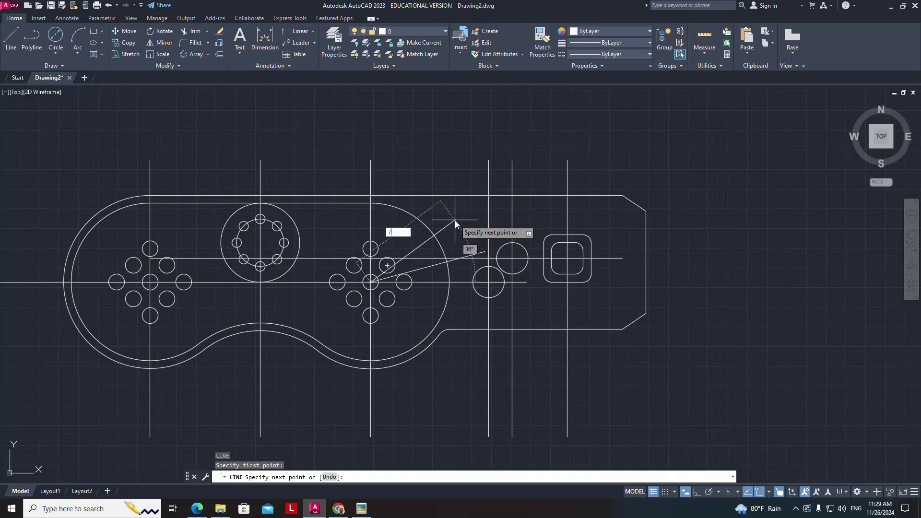
pyautogui.write('0')
pyautogui.press('Tab')
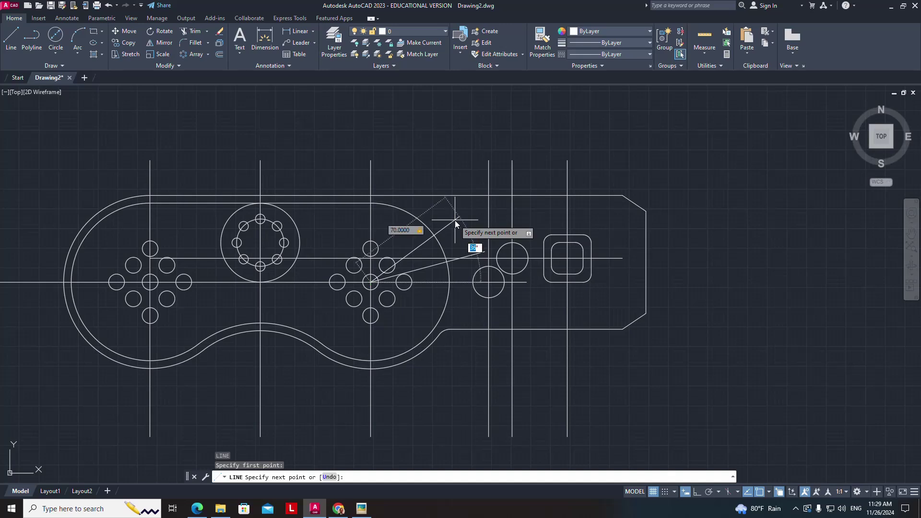
pyautogui.write('45')
pyautogui.press('Return')
pyautogui.press('Return')
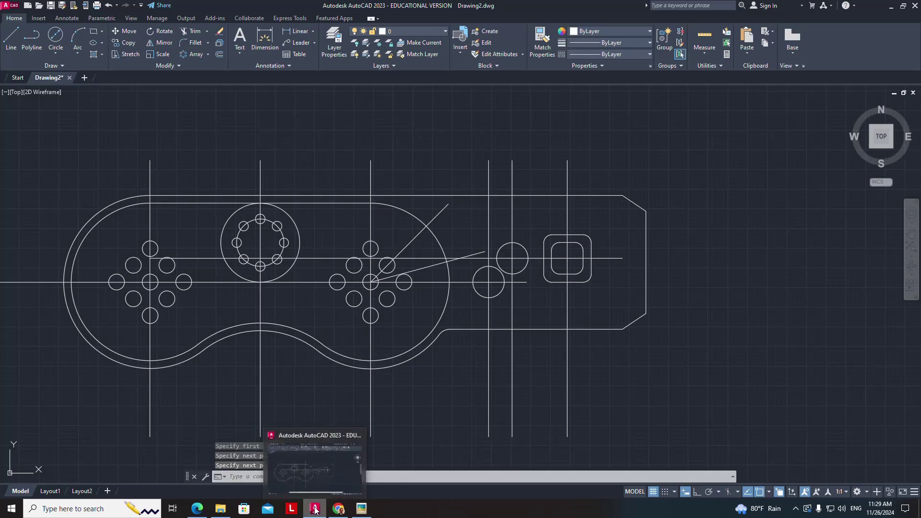
pyautogui.moveTo(315, 508)
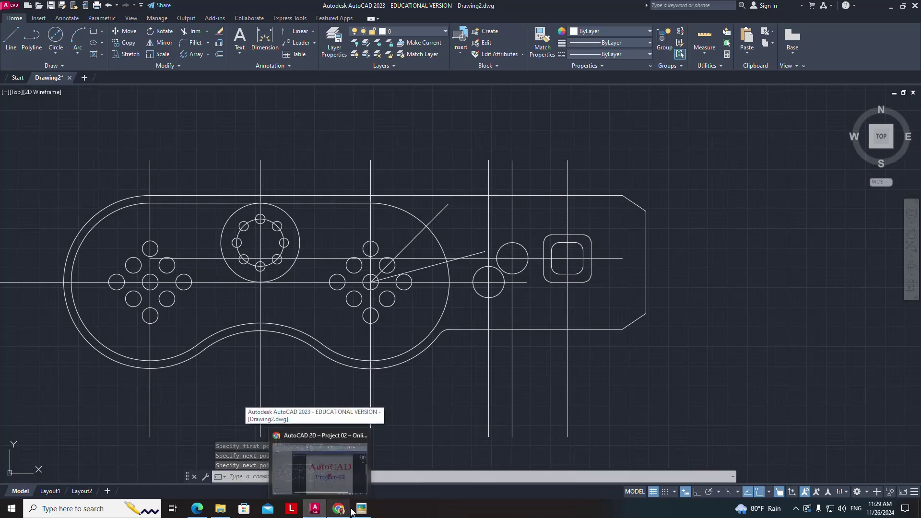
pyautogui.click(362, 509)
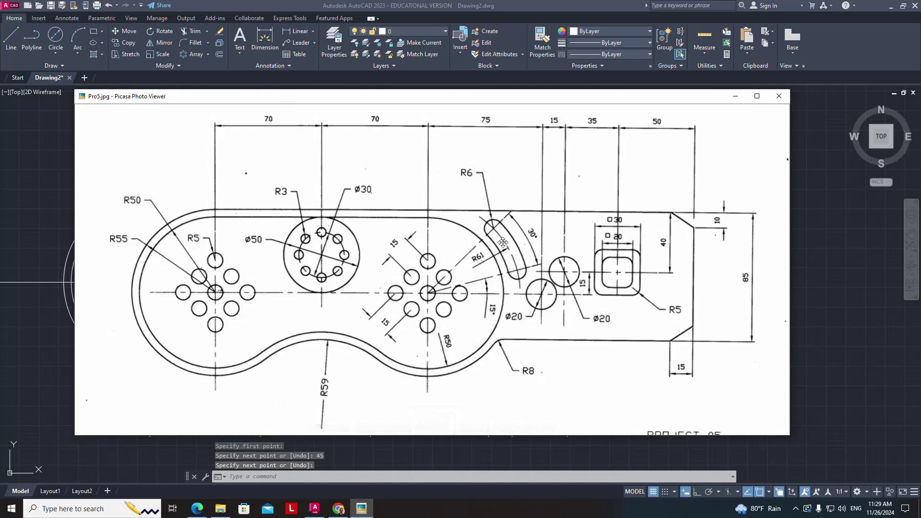
pyautogui.moveTo(345, 425)
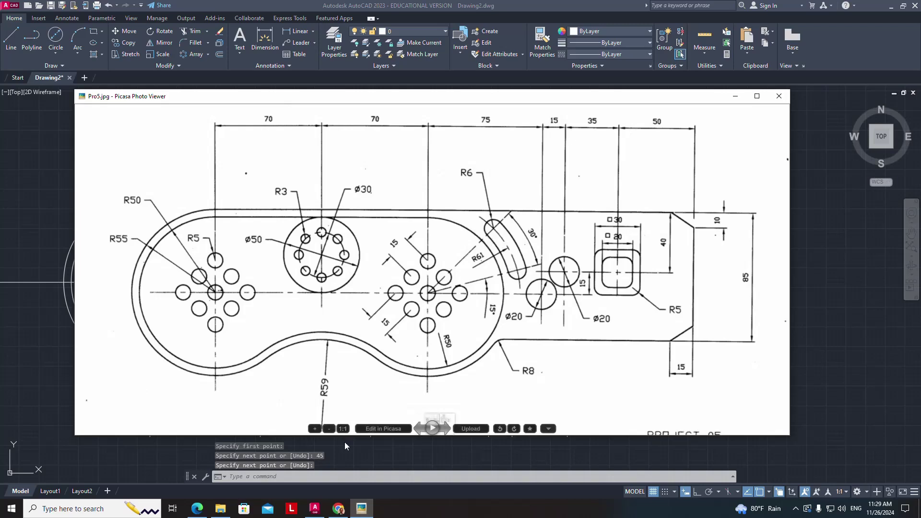
pyautogui.click(314, 509)
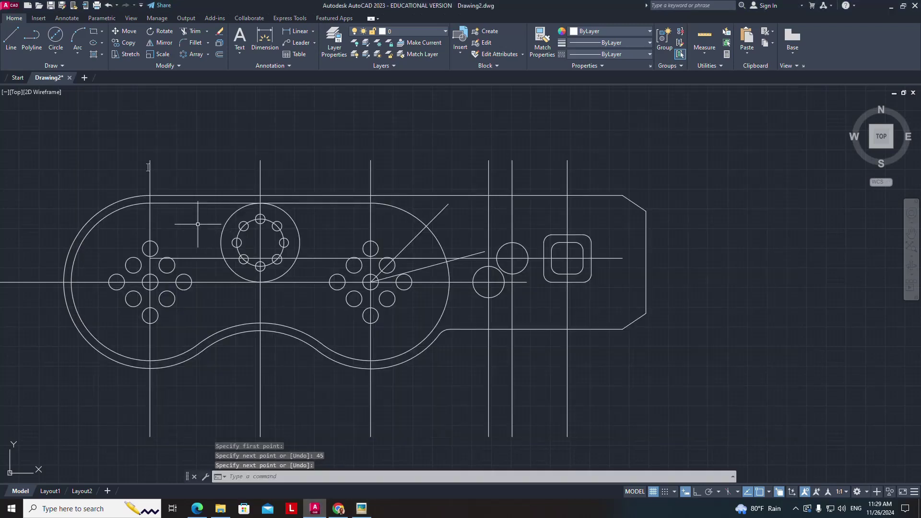
# Step: Draw a radius-61 circle centred on the right button cluster
pyautogui.click(57, 50)
pyautogui.click(54, 73)
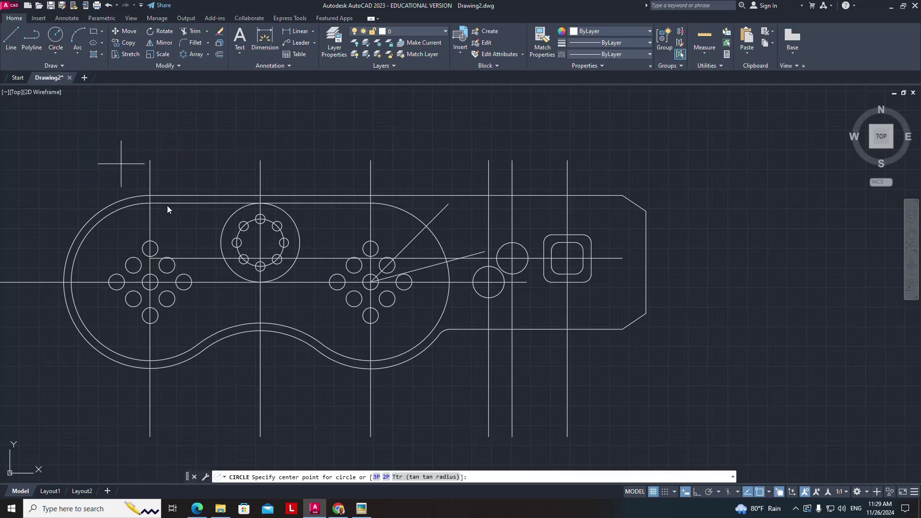
pyautogui.click(371, 282)
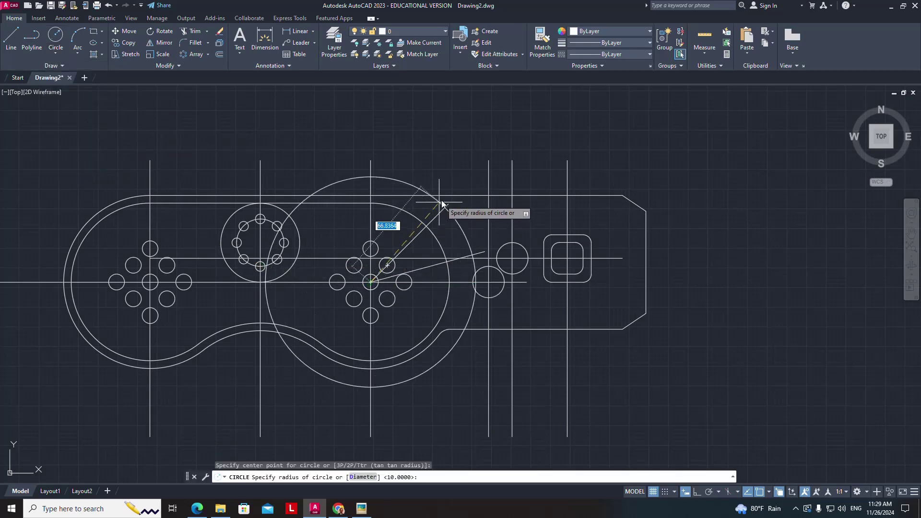
pyautogui.write('61')
pyautogui.press('Return')
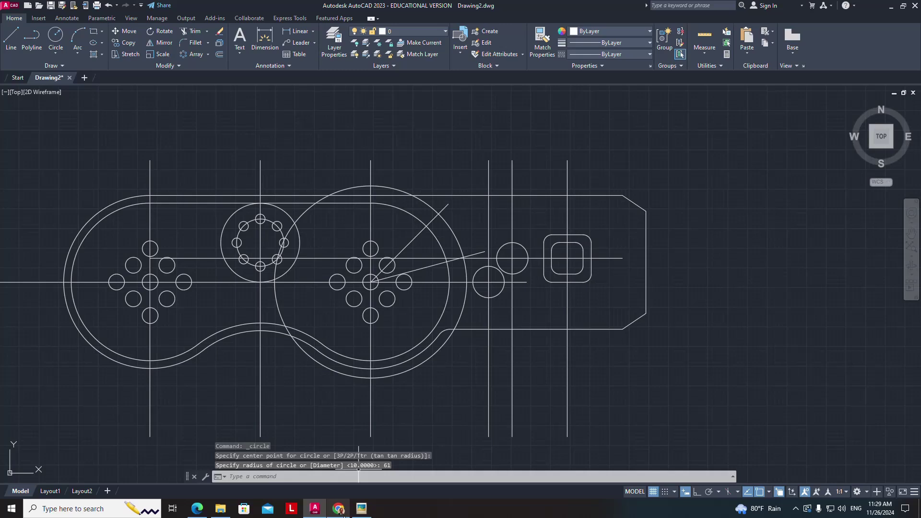
# Step: Check the reference image and course page, then return to AutoCAD
pyautogui.click(362, 509)
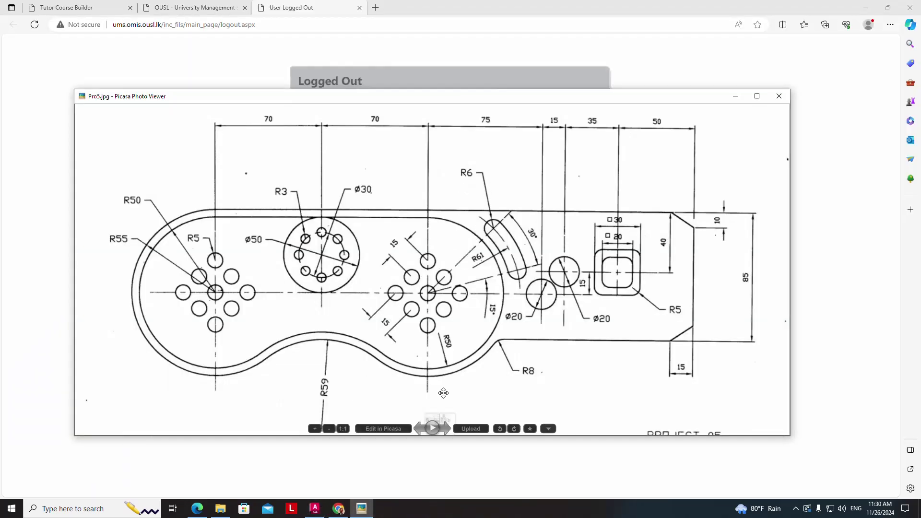
pyautogui.click(339, 509)
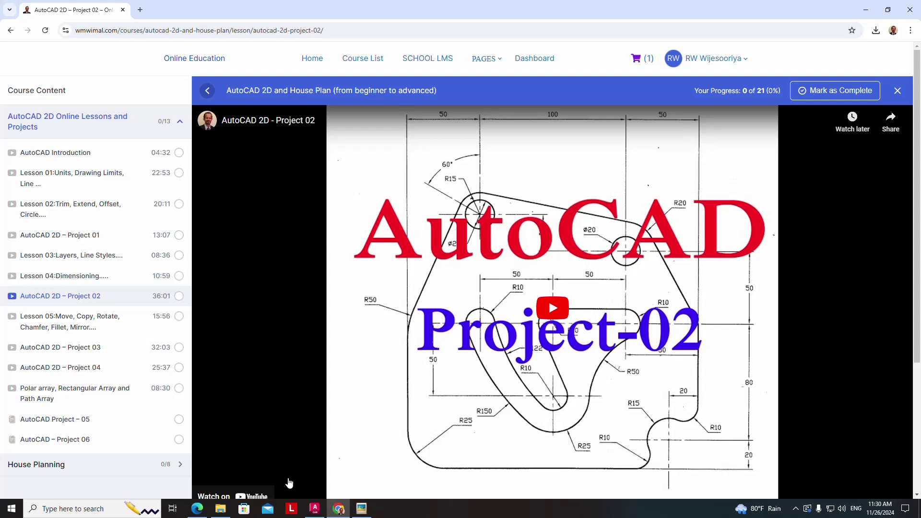
pyautogui.click(314, 509)
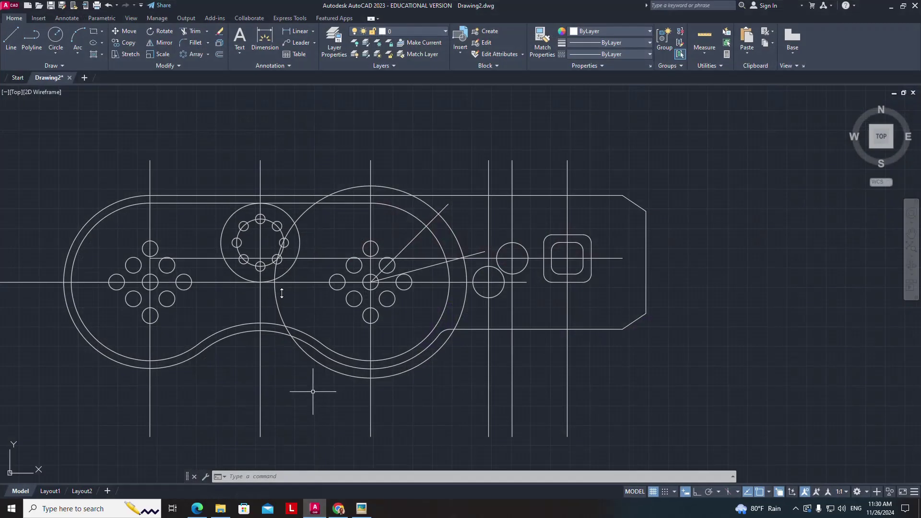
# Step: Draw a radius-60 circle at the 45° line's intersection, then erase it
pyautogui.click(54, 39)
pyautogui.click(439, 214)
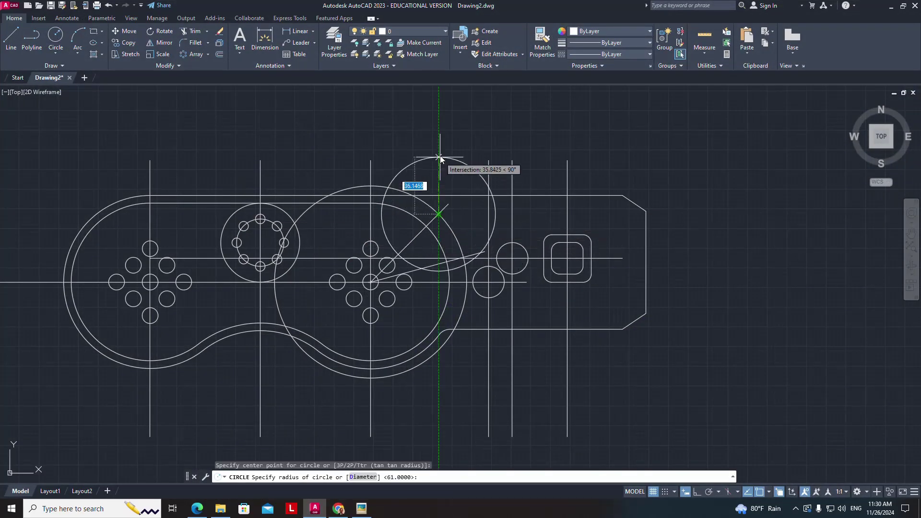
pyautogui.write('60')
pyautogui.press('Return')
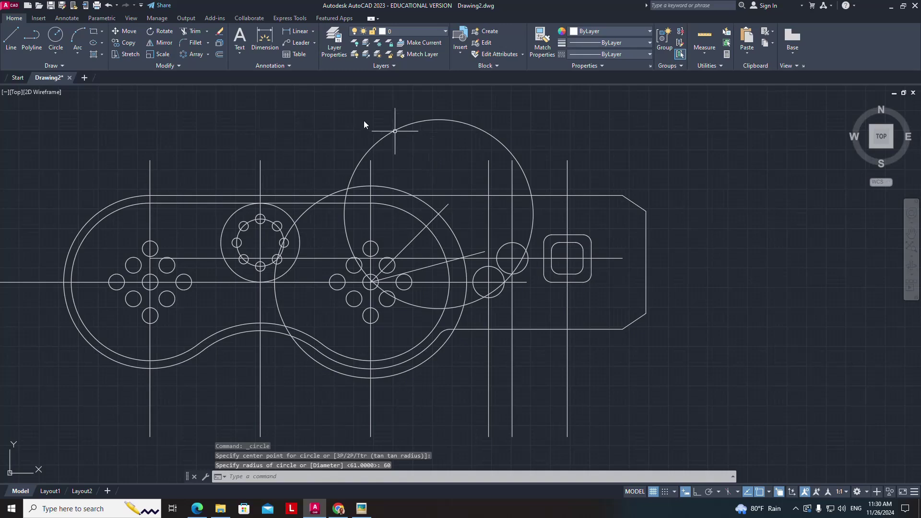
pyautogui.click(220, 31)
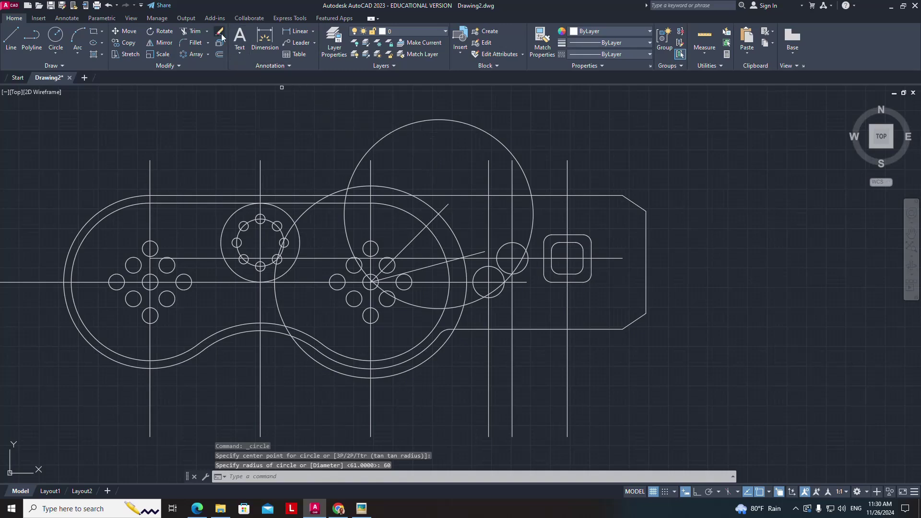
pyautogui.click(368, 152)
pyautogui.press('Return')
# Step: Add radius-6 circles where the 45° and 15° lines meet the R61 circle
pyautogui.click(52, 54)
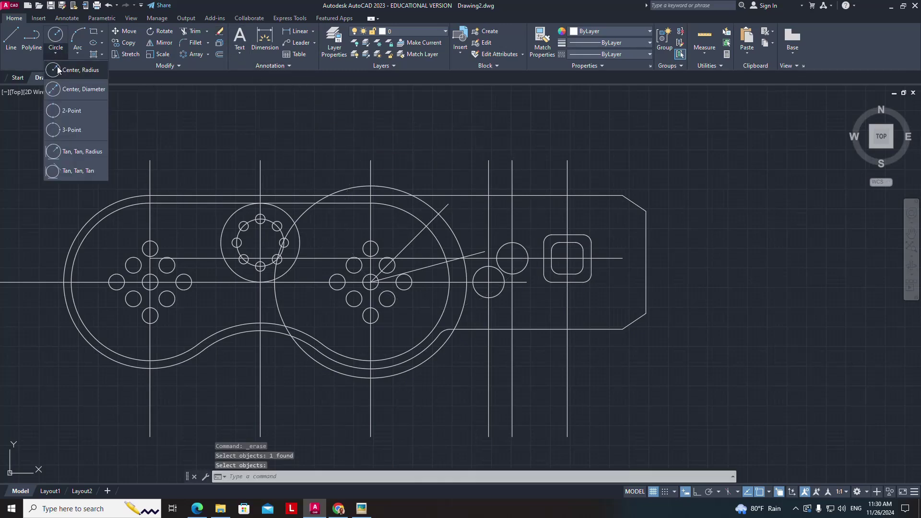
pyautogui.click(59, 72)
pyautogui.click(439, 215)
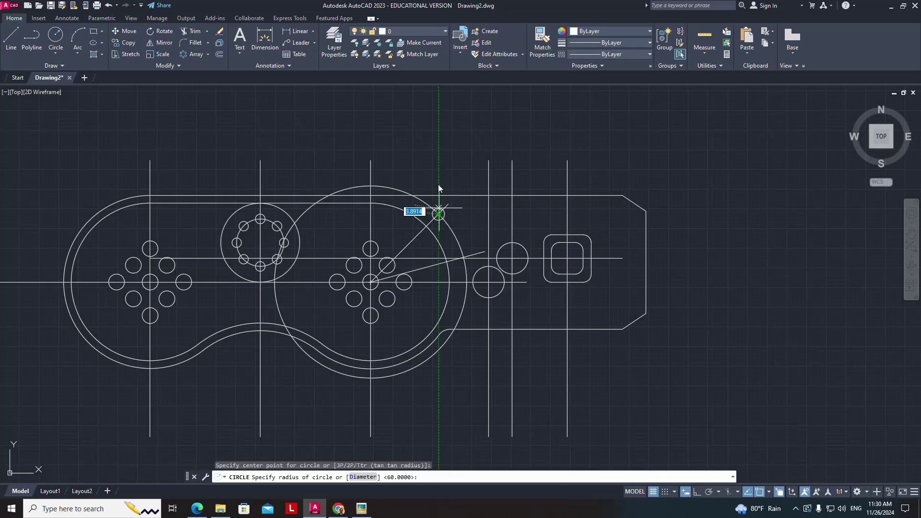
pyautogui.write('6')
pyautogui.press('Return')
pyautogui.press('Return')
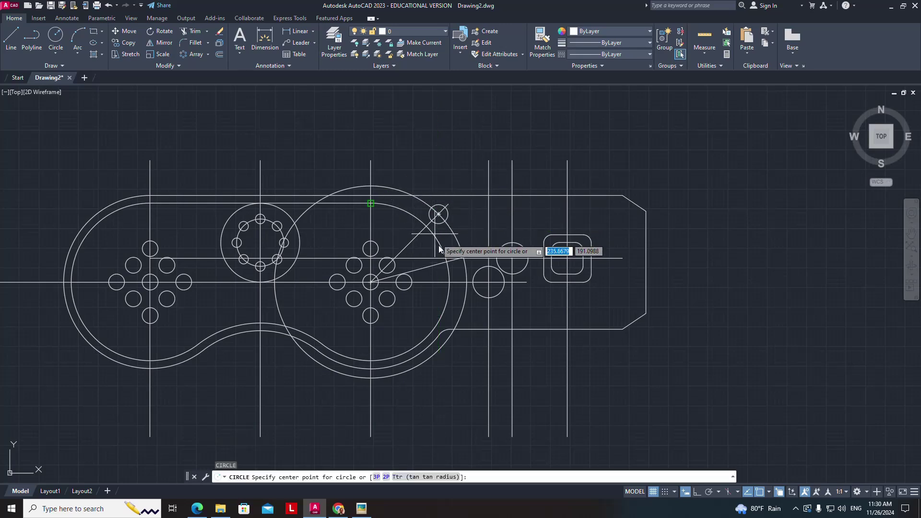
pyautogui.scroll(5, 465, 268)
pyautogui.click(466, 277)
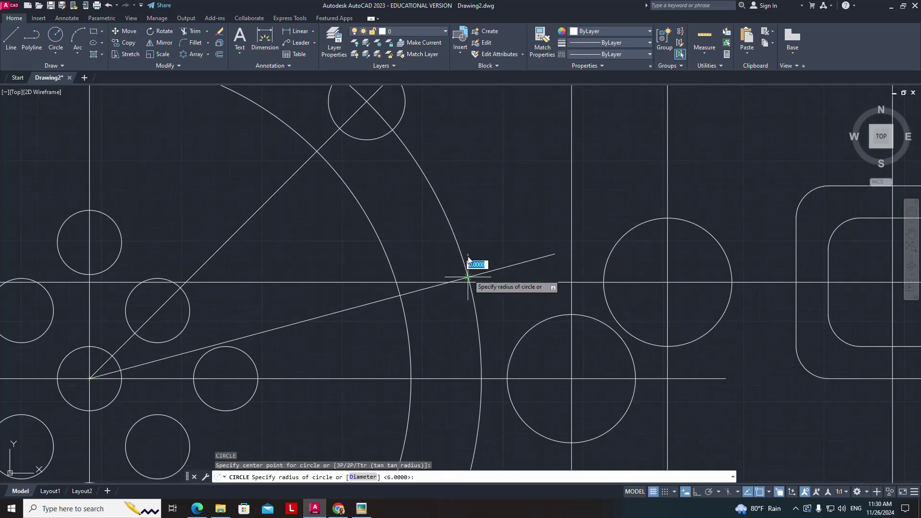
pyautogui.write('6')
pyautogui.press('Return')
pyautogui.scroll(-2, 455, 196)
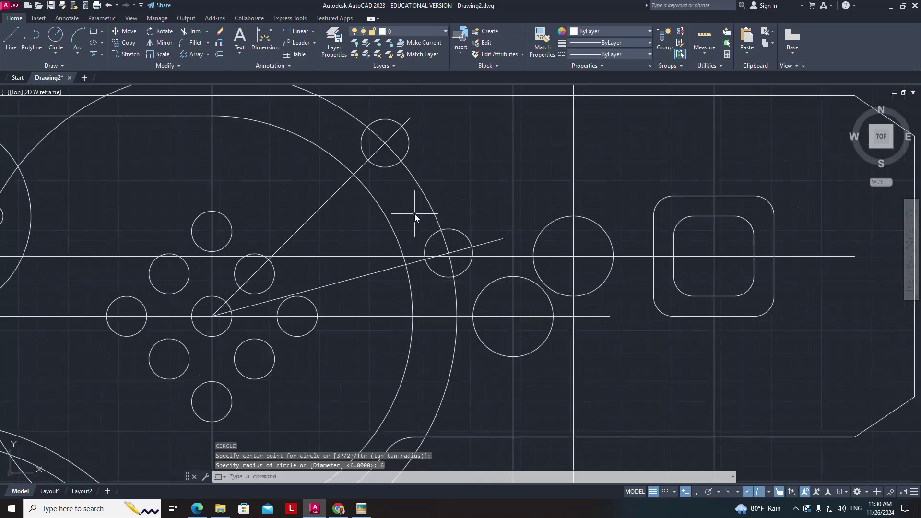
pyautogui.scroll(-2, 415, 214)
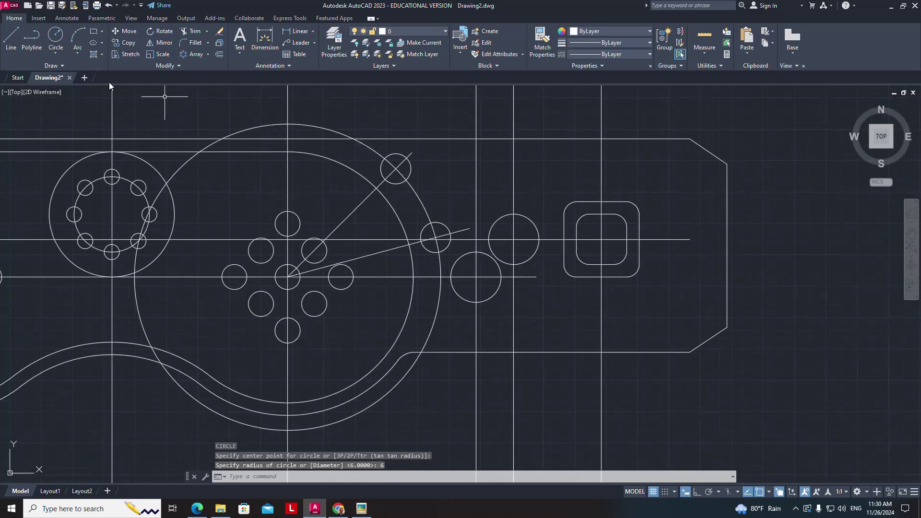
# Step: Break the R61 circle at two points, keeping only the short arc through the slot-end circles
pyautogui.click(171, 65)
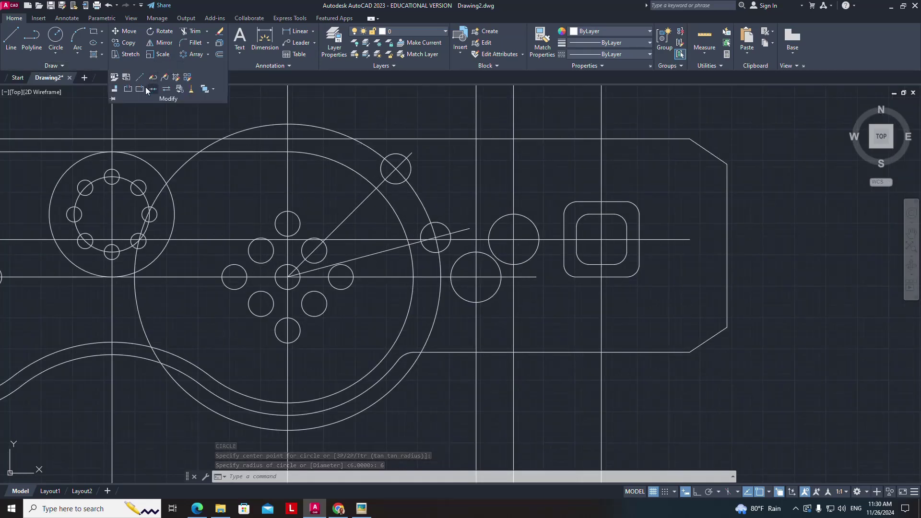
pyautogui.click(131, 90)
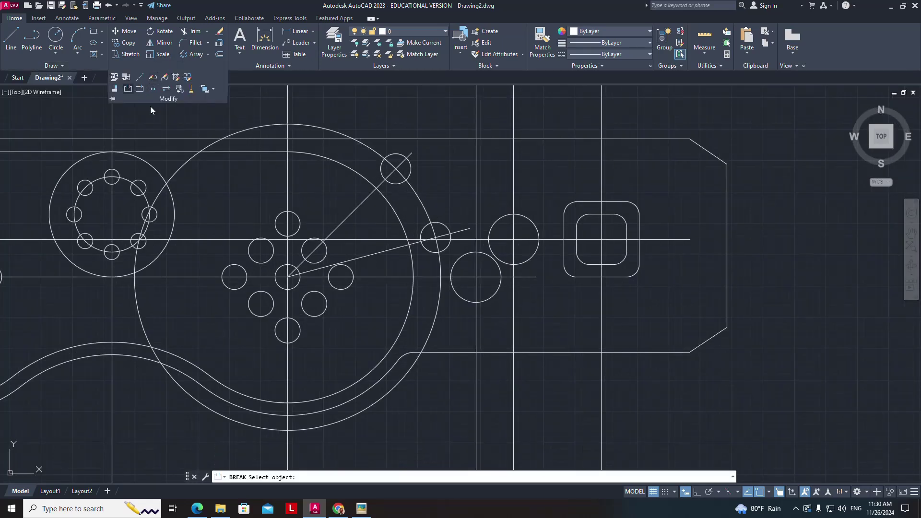
pyautogui.click(376, 152)
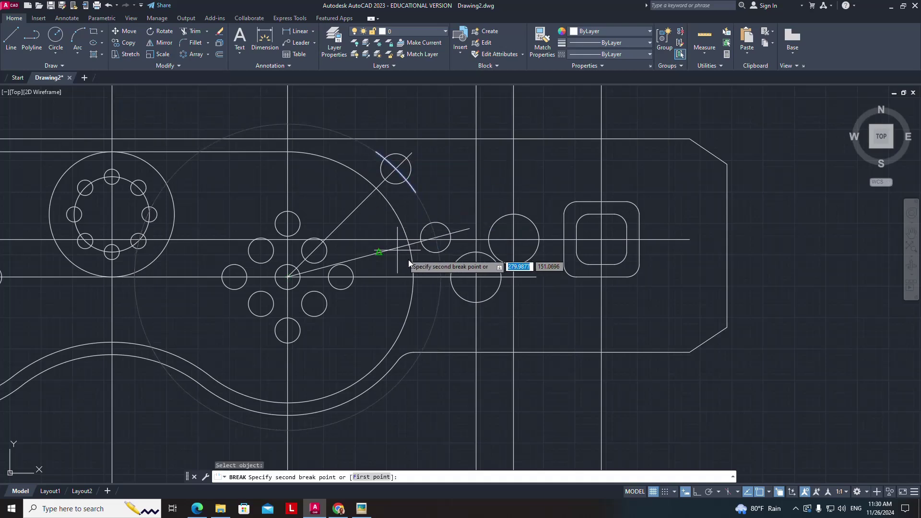
pyautogui.scroll(4, 440, 270)
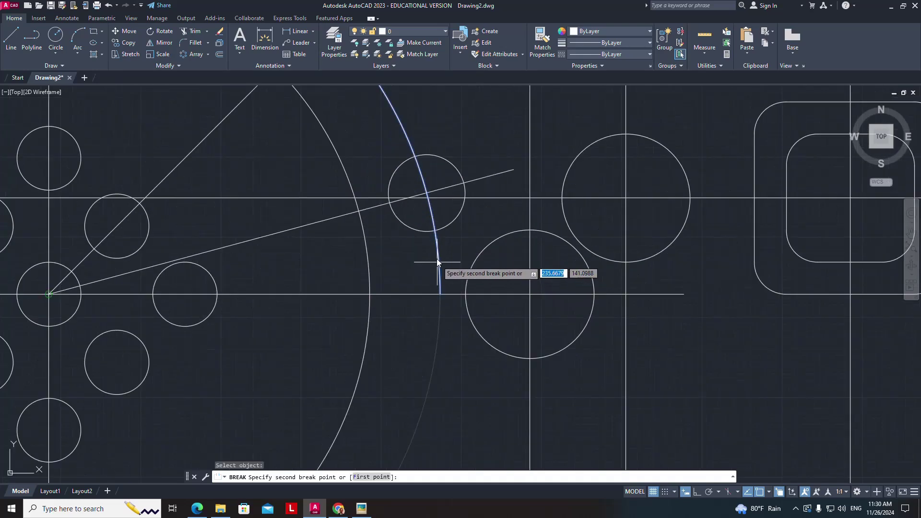
pyautogui.click(437, 263)
pyautogui.scroll(-6, 421, 272)
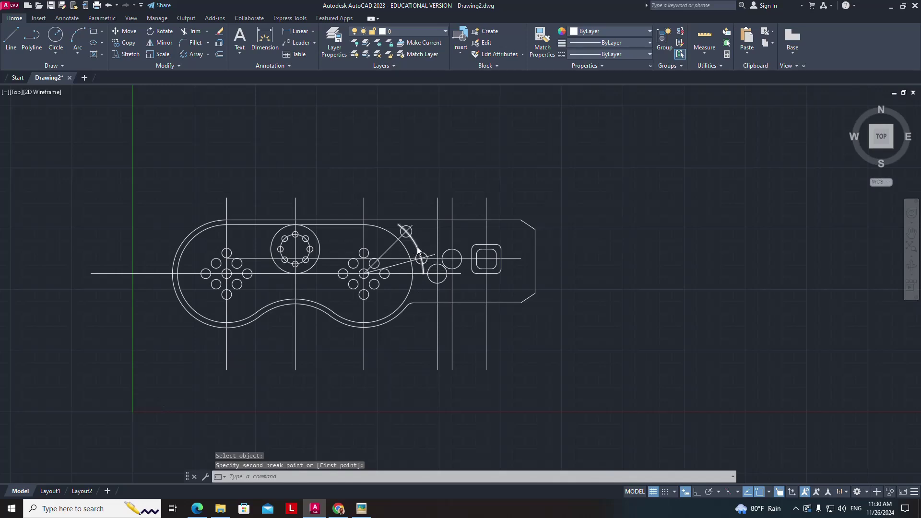
pyautogui.scroll(2, 418, 261)
pyautogui.scroll(4, 412, 240)
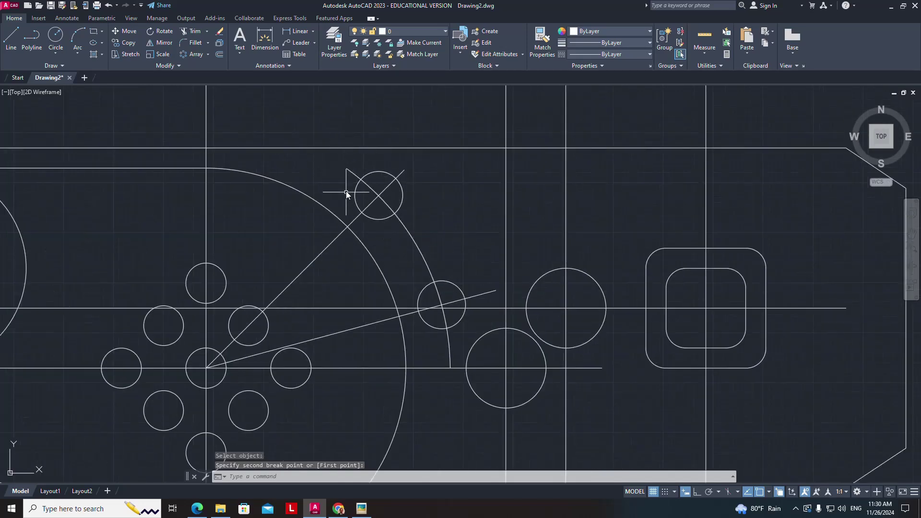
# Step: Offset the guide arc by 6 to both its outer and inner sides
pyautogui.click(218, 57)
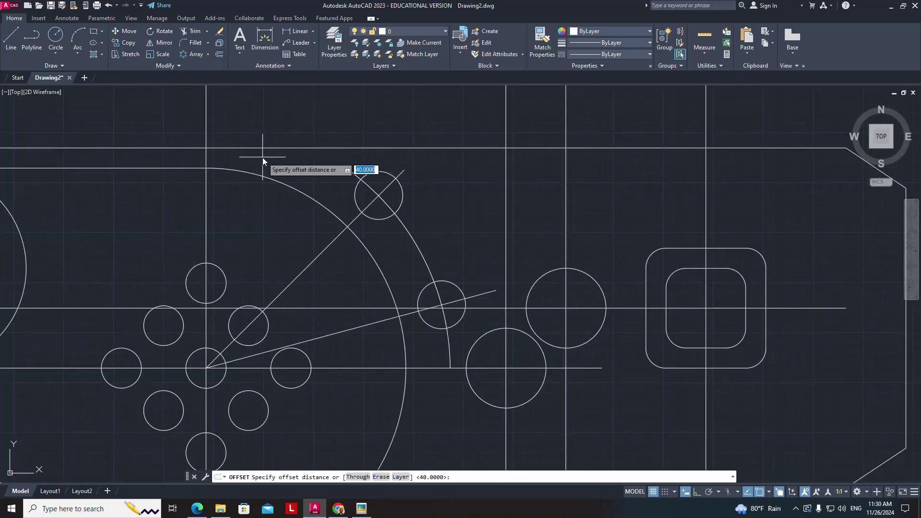
pyautogui.write('6')
pyautogui.press('Return')
pyautogui.click(416, 246)
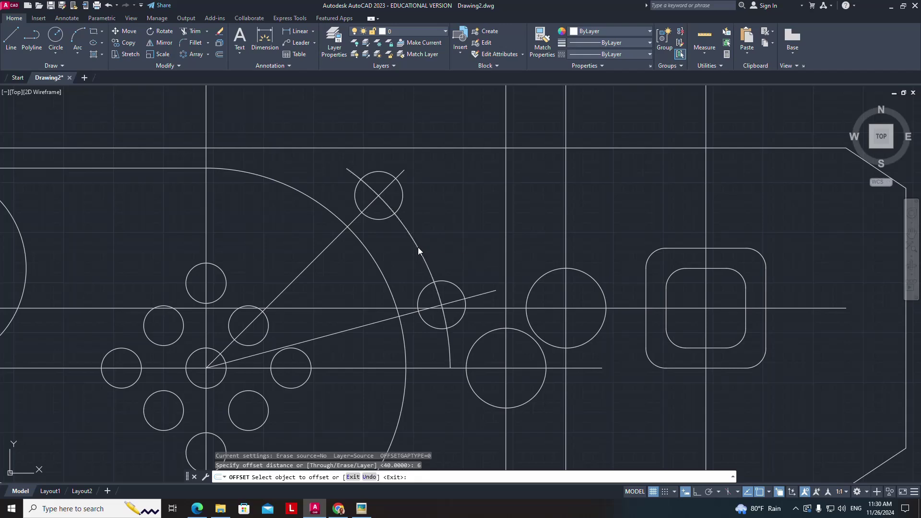
pyautogui.click(418, 247)
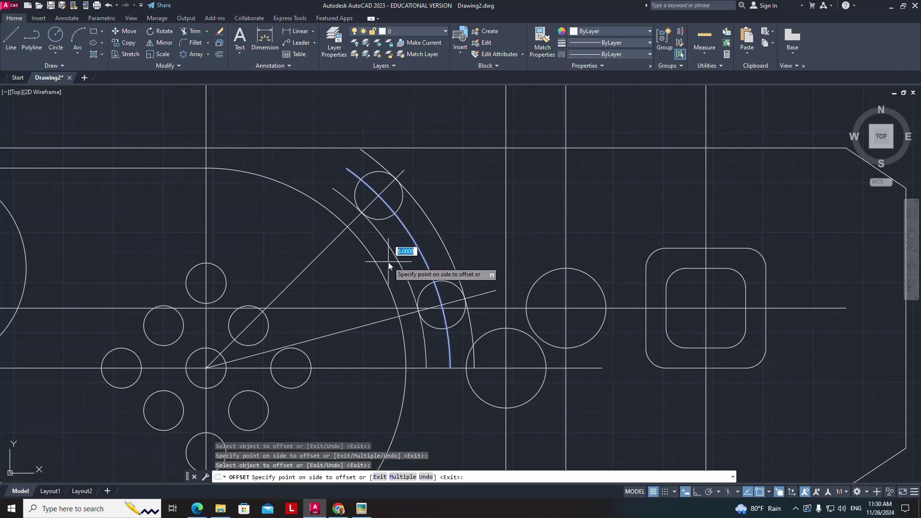
pyautogui.click(391, 262)
# Step: Trim both slot-end circles to the offset arcs, removing their inner portions
pyautogui.click(182, 34)
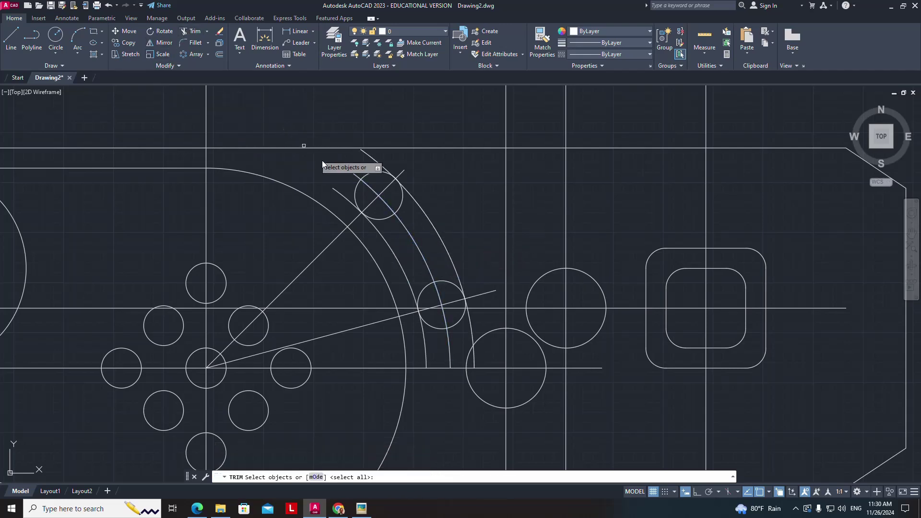
pyautogui.click(378, 172)
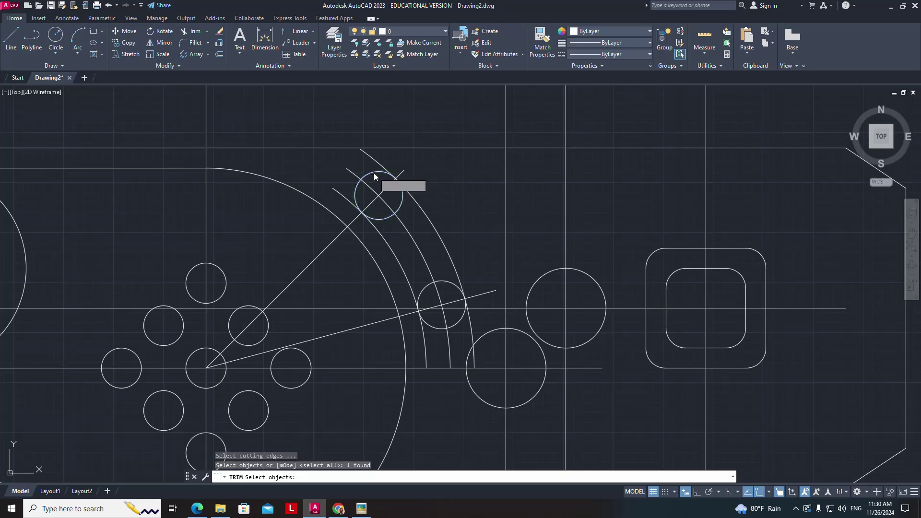
pyautogui.click(447, 280)
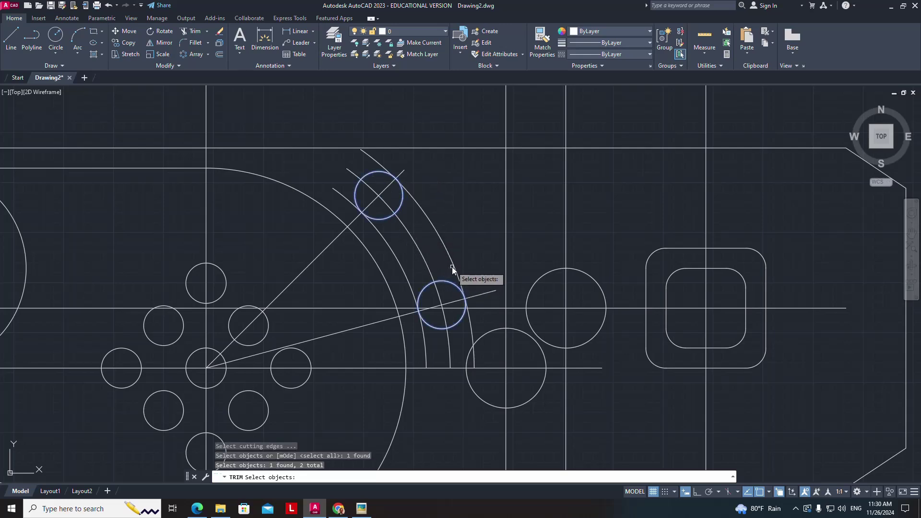
pyautogui.click(452, 267)
pyautogui.click(404, 272)
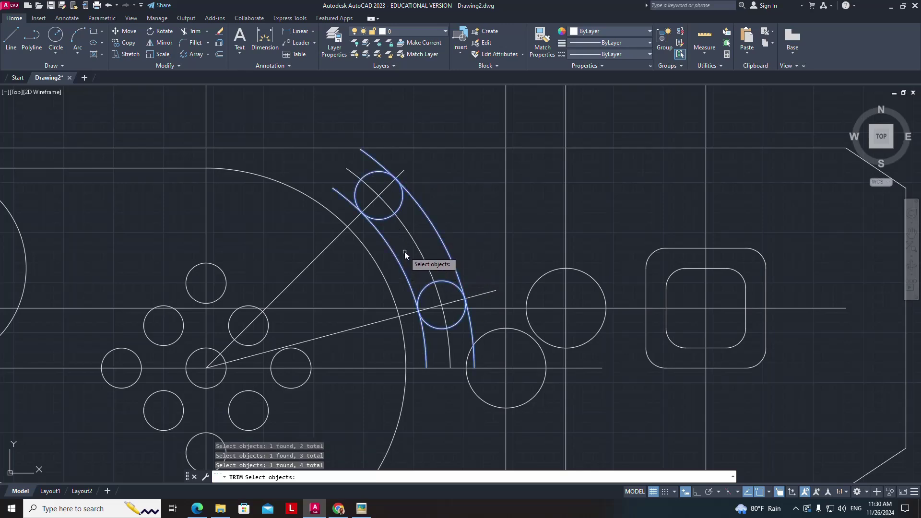
pyautogui.press('Return')
pyautogui.click(390, 216)
pyautogui.click(425, 286)
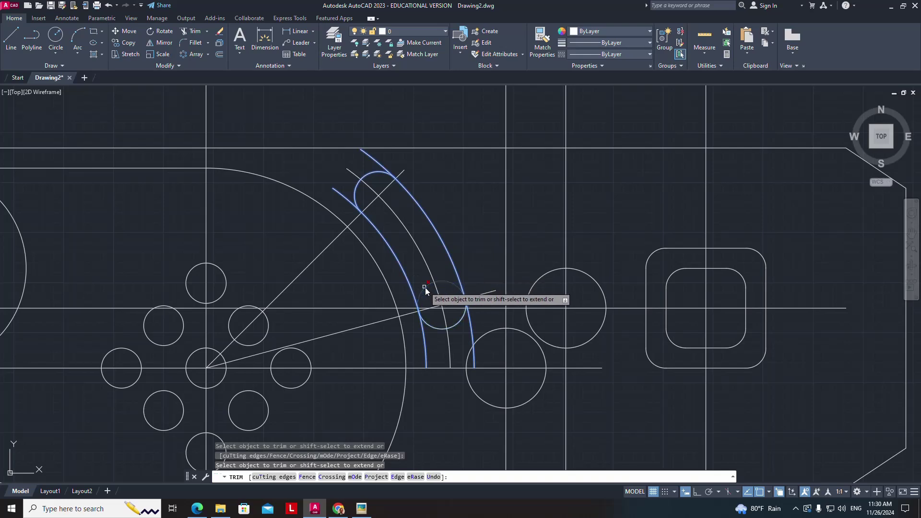
pyautogui.click(401, 200)
# Step: Trim the offset arcs' stubs beyond both end circles to close the slot
pyautogui.click(381, 166)
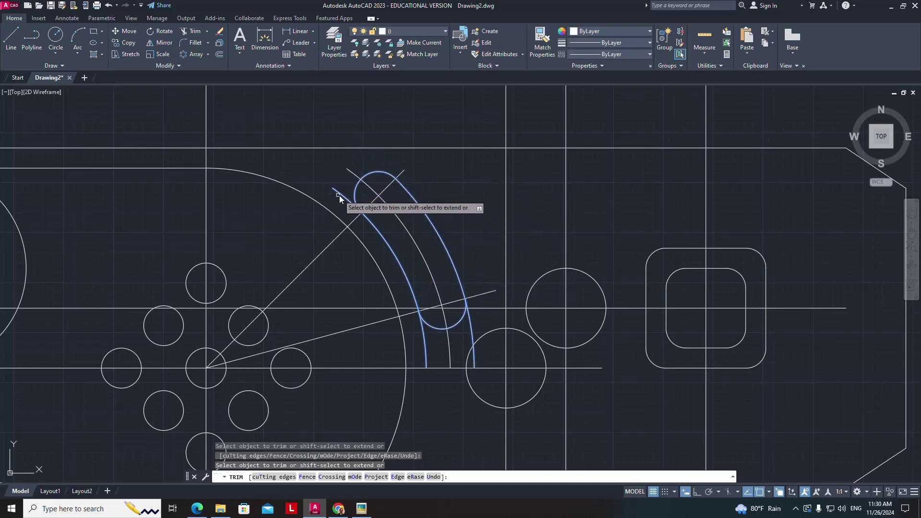
pyautogui.click(336, 191)
pyautogui.click(425, 345)
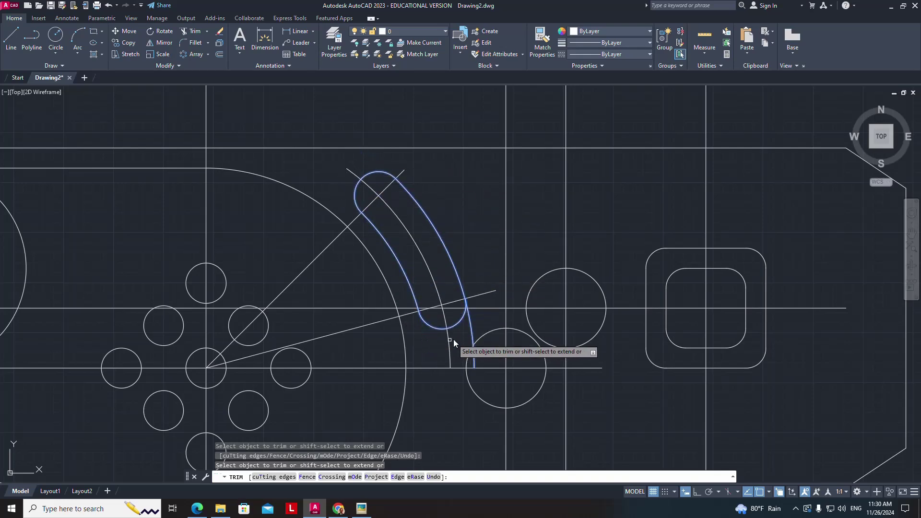
pyautogui.click(473, 338)
pyautogui.rightClick(477, 240)
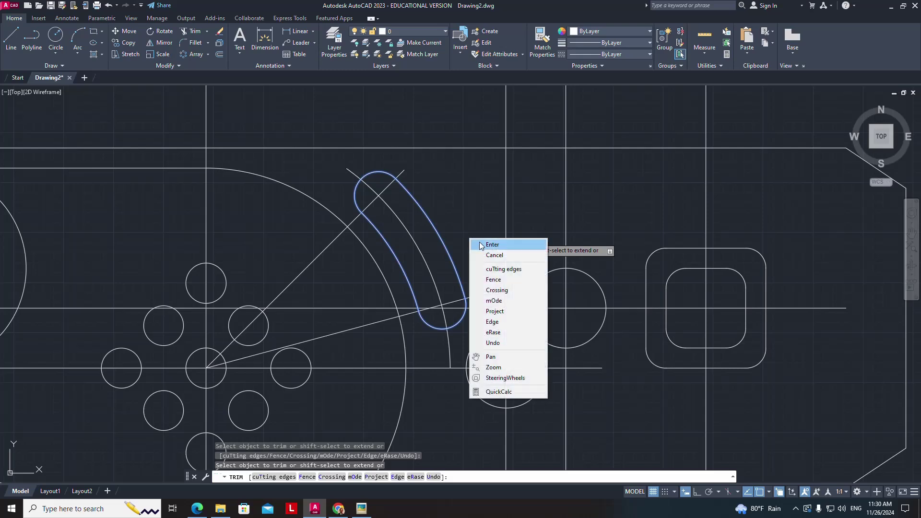
pyautogui.click(485, 243)
pyautogui.scroll(-6, 431, 213)
pyautogui.scroll(2, 334, 211)
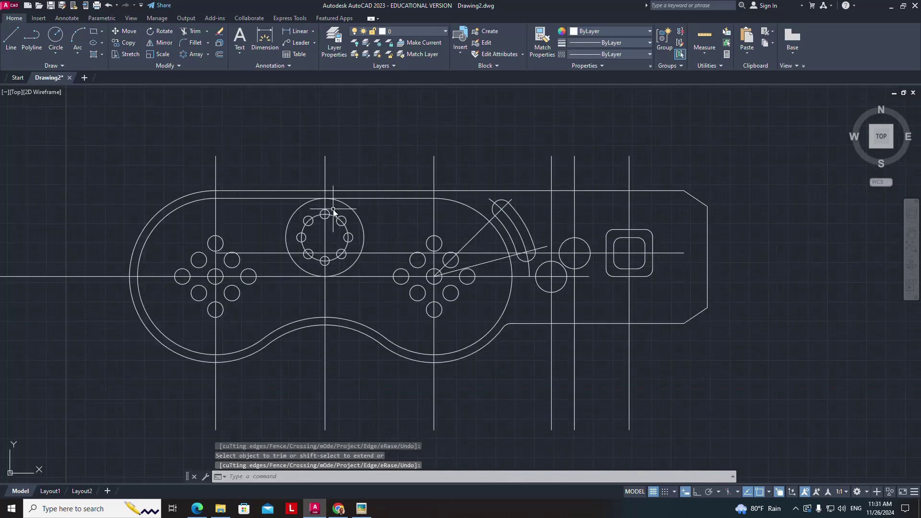
# Step: Compare with the Pro5.jpg reference, then bring up the AutoCAD 2D Project 02 course page
pyautogui.click(363, 511)
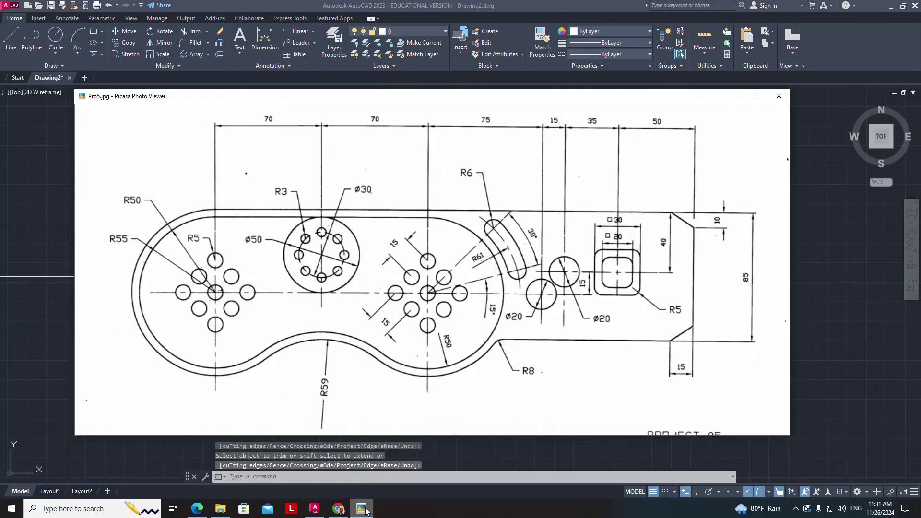
pyautogui.click(365, 512)
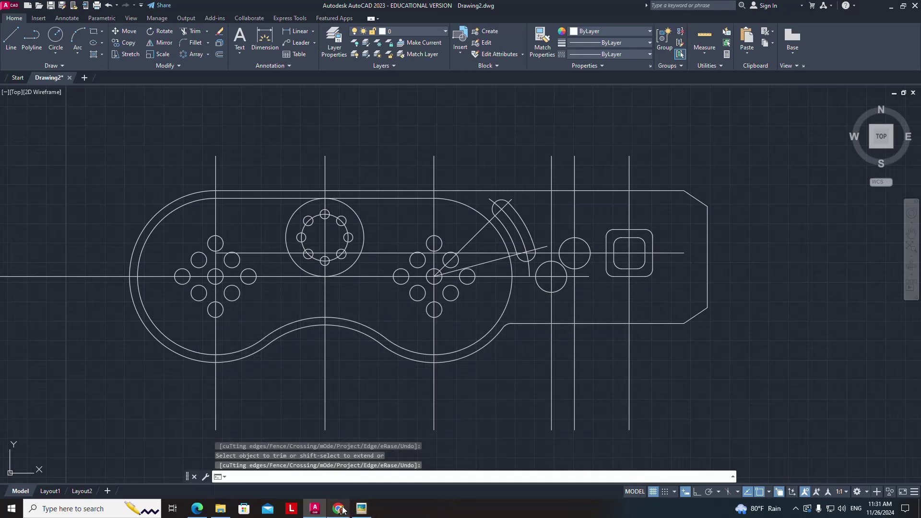
pyautogui.click(796, 508)
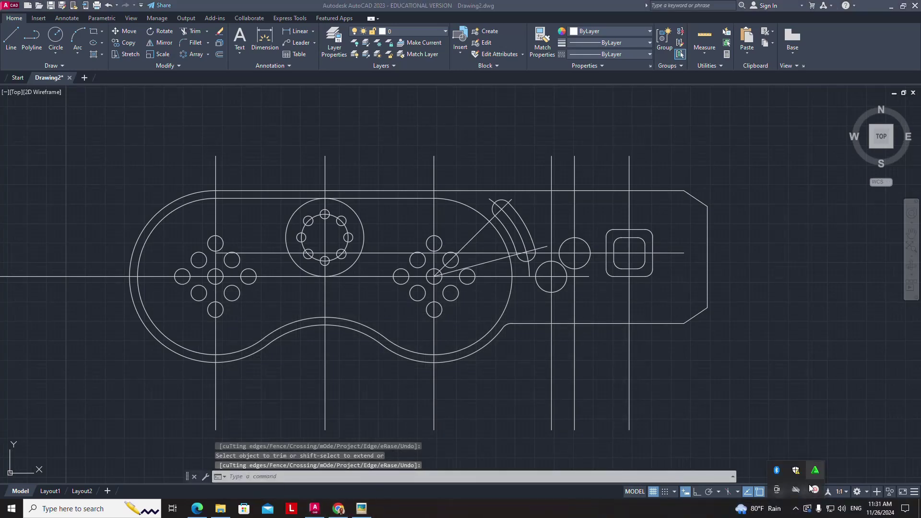
pyautogui.click(814, 489)
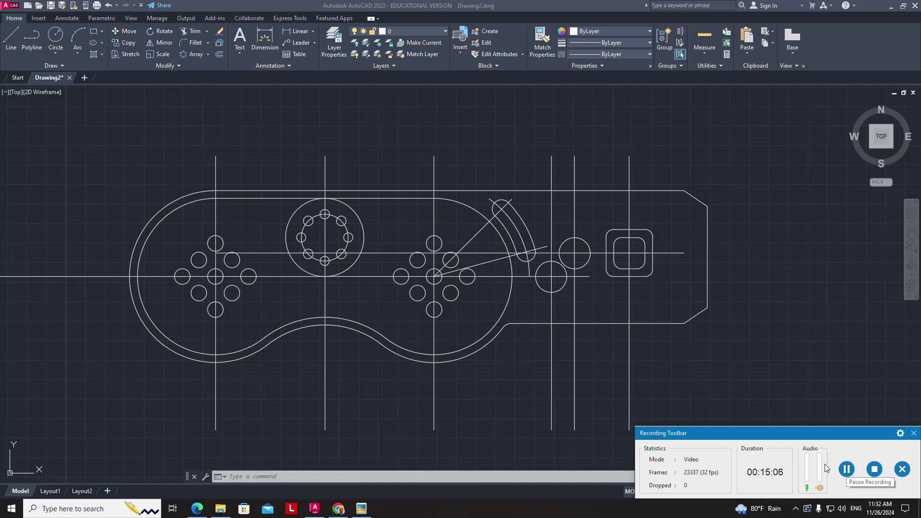
pyautogui.moveTo(768, 433); pyautogui.dragTo(770, 499)
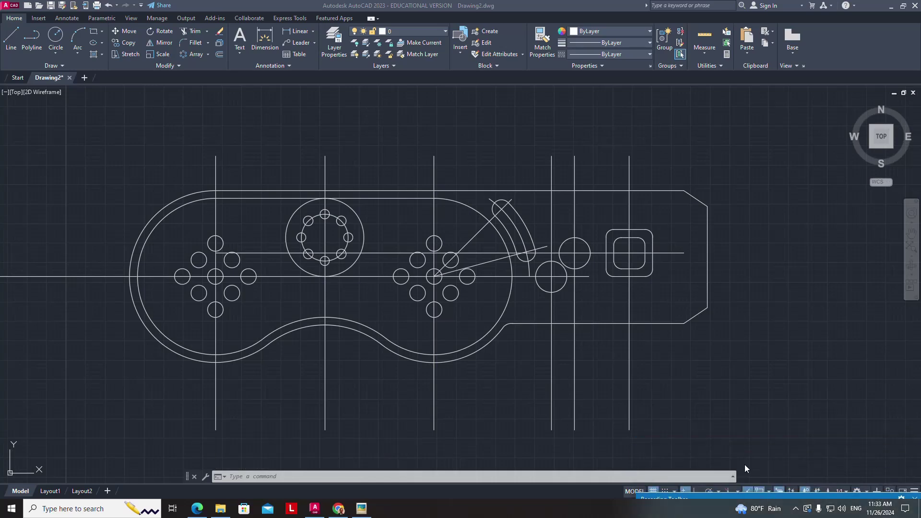
pyautogui.click(338, 508)
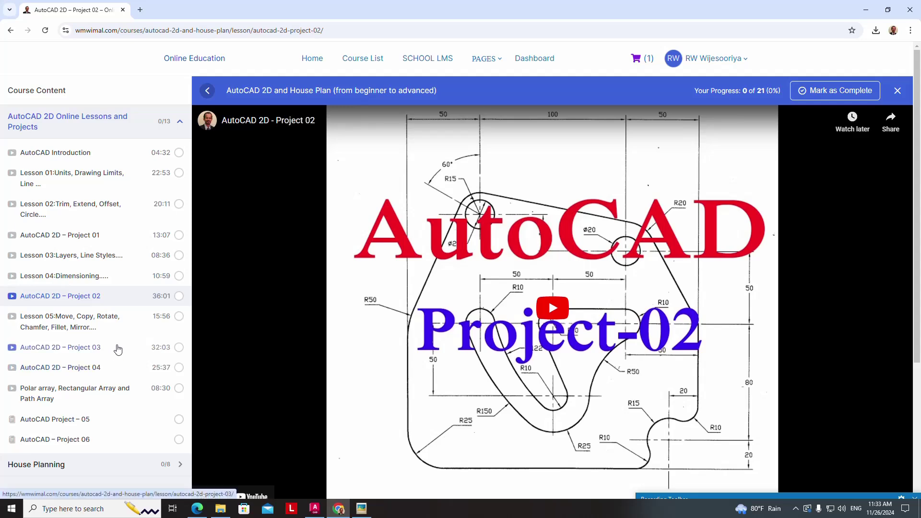
# Step: Go to the wmwimal.com Online Education home page and scroll to Featured Courses
pyautogui.click(195, 60)
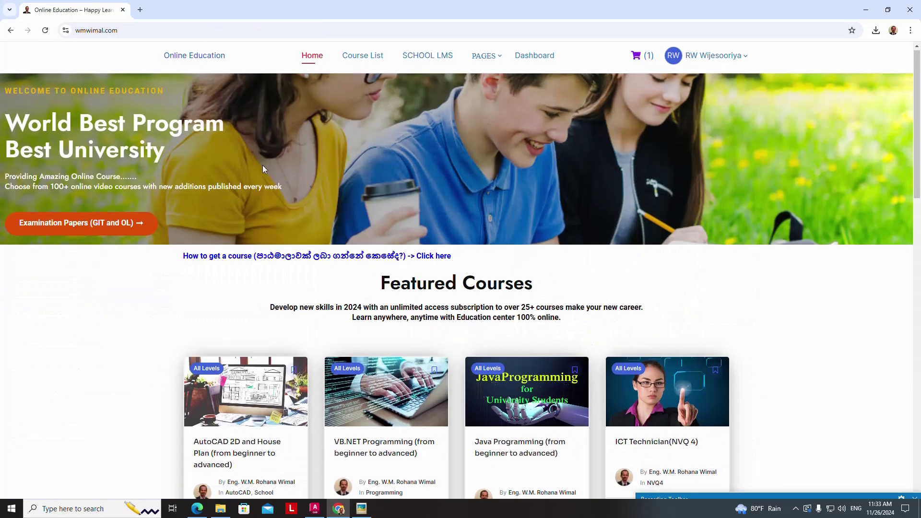
pyautogui.scroll(-4, 263, 167)
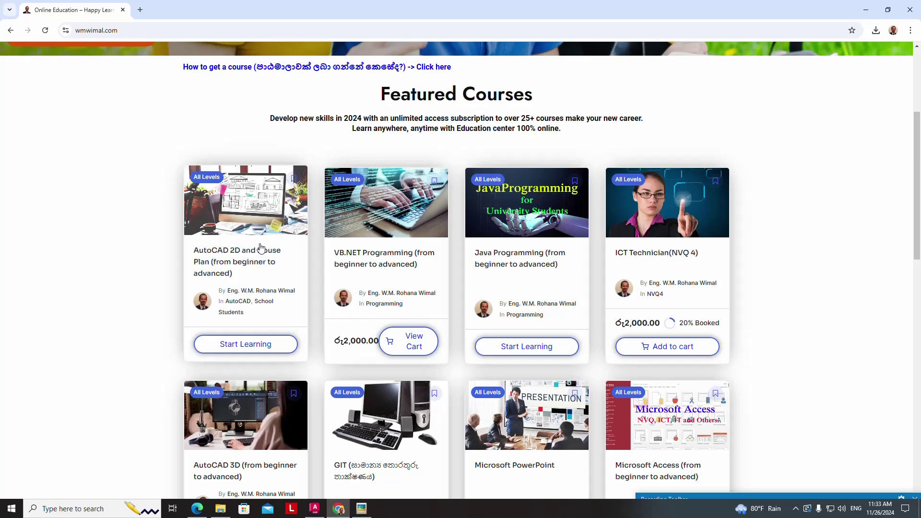
# Step: Open the AutoCAD 2D and House Plan course and scroll through its page
pyautogui.click(262, 223)
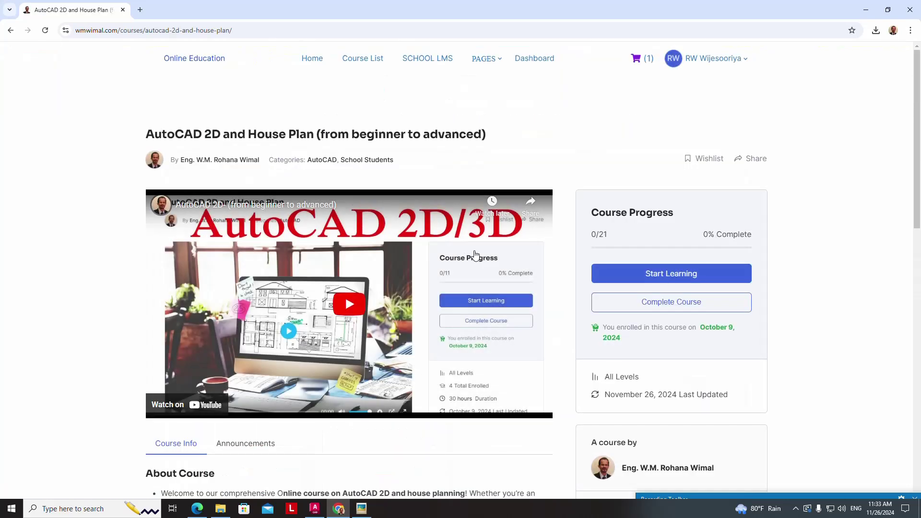
pyautogui.scroll(-4, 408, 273)
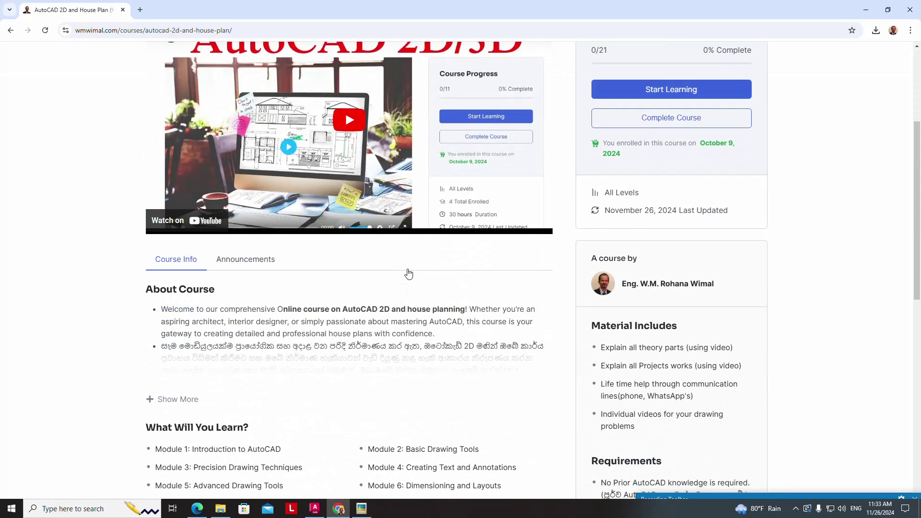
pyautogui.scroll(-1, 408, 273)
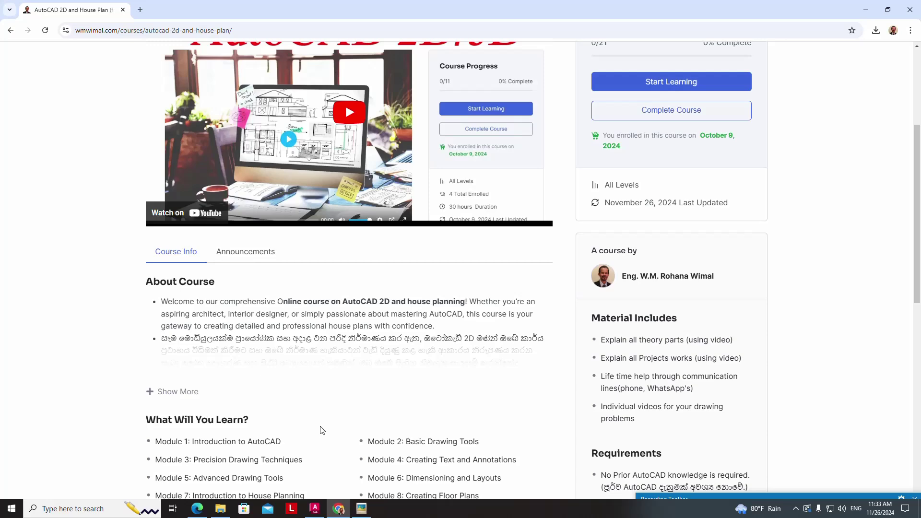
pyautogui.scroll(4, 322, 430)
pyautogui.scroll(-7, 322, 430)
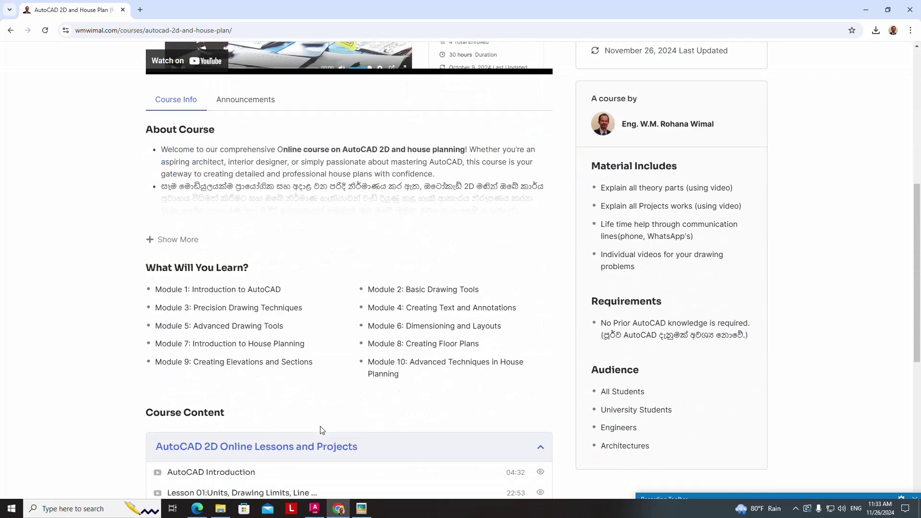
pyautogui.scroll(-6, 322, 430)
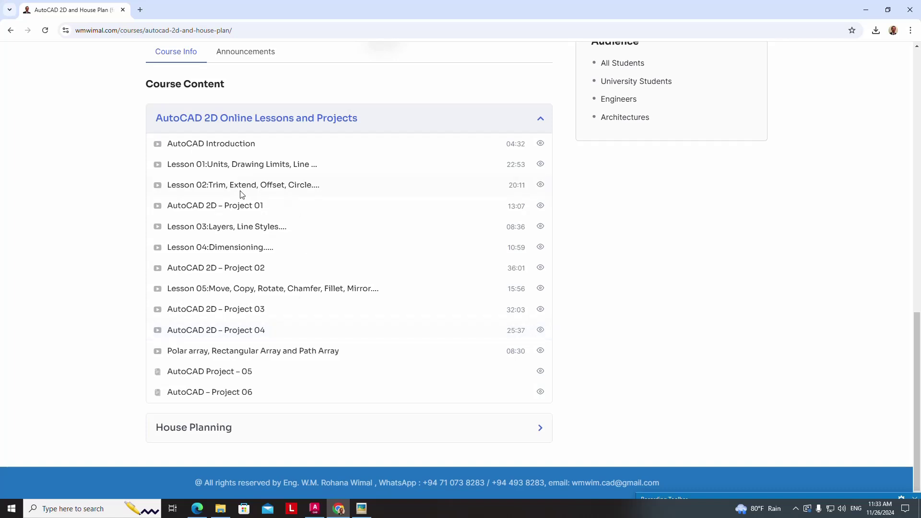
# Step: Expand the House Planning section and browse the Course Content lesson list
pyautogui.click(525, 426)
pyautogui.scroll(-3, 482, 323)
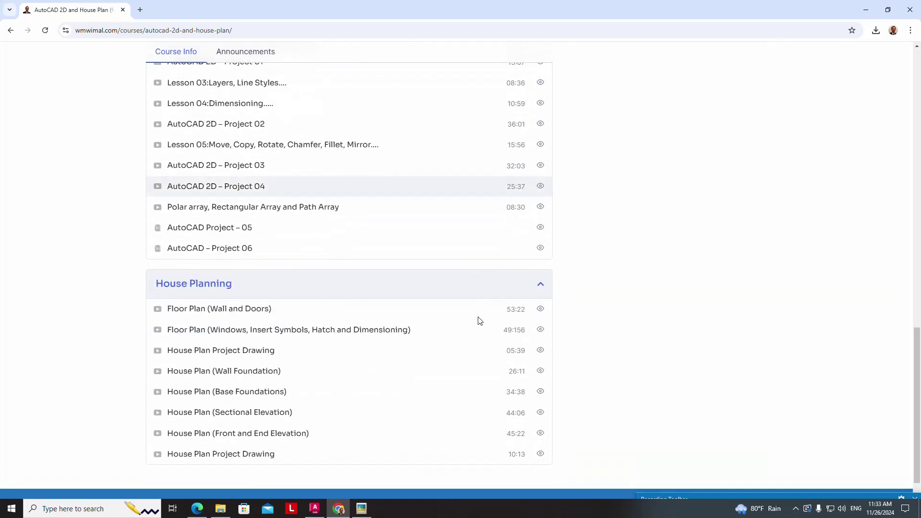
pyautogui.scroll(4, 479, 320)
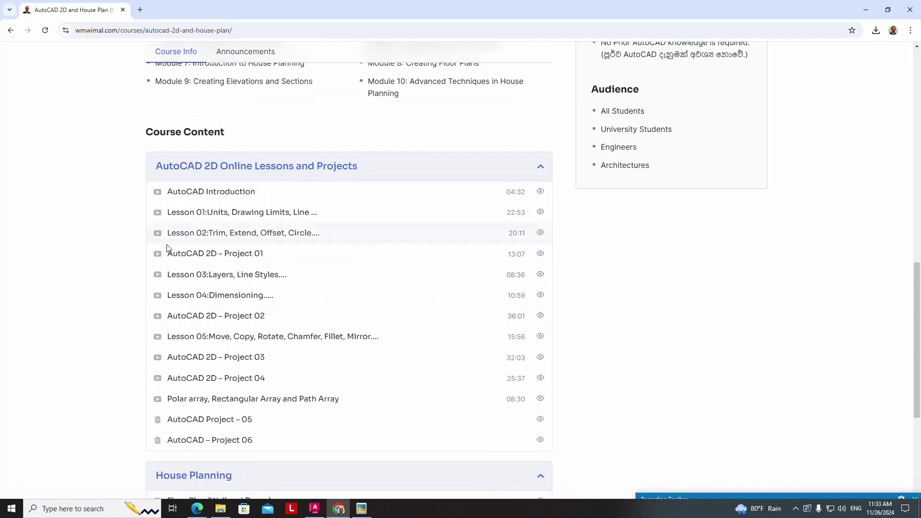
pyautogui.scroll(4, 431, 281)
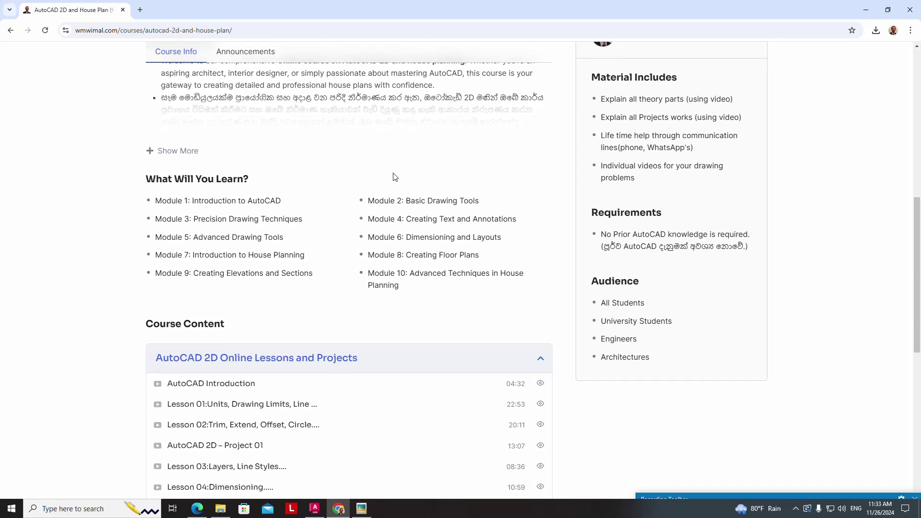
pyautogui.scroll(-3, 395, 176)
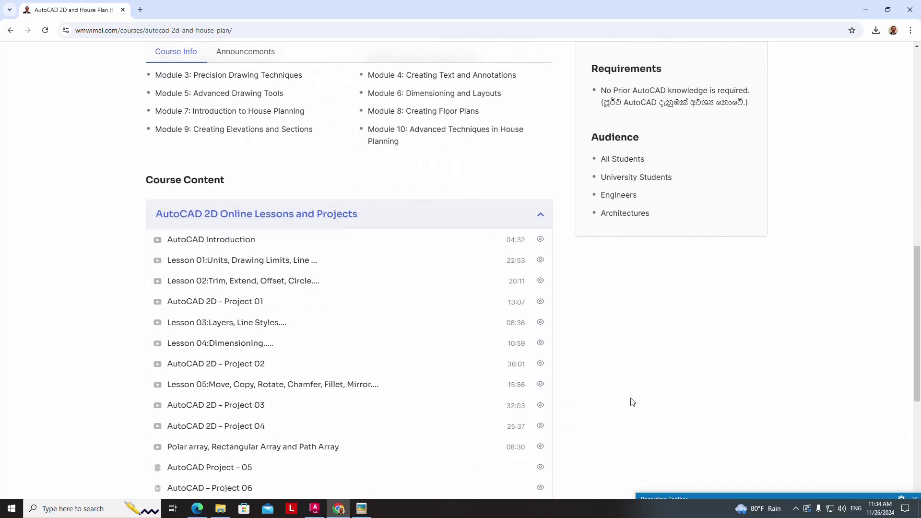
pyautogui.moveTo(695, 487); pyautogui.dragTo(658, 399)
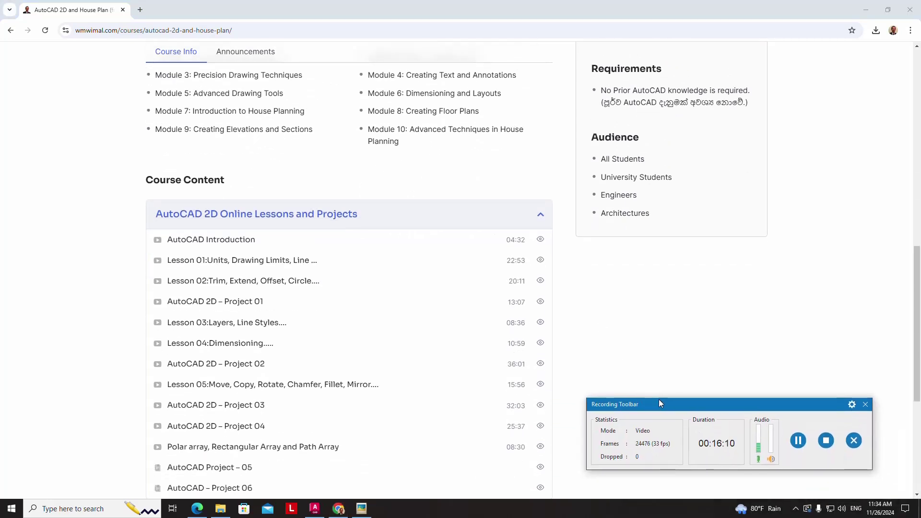